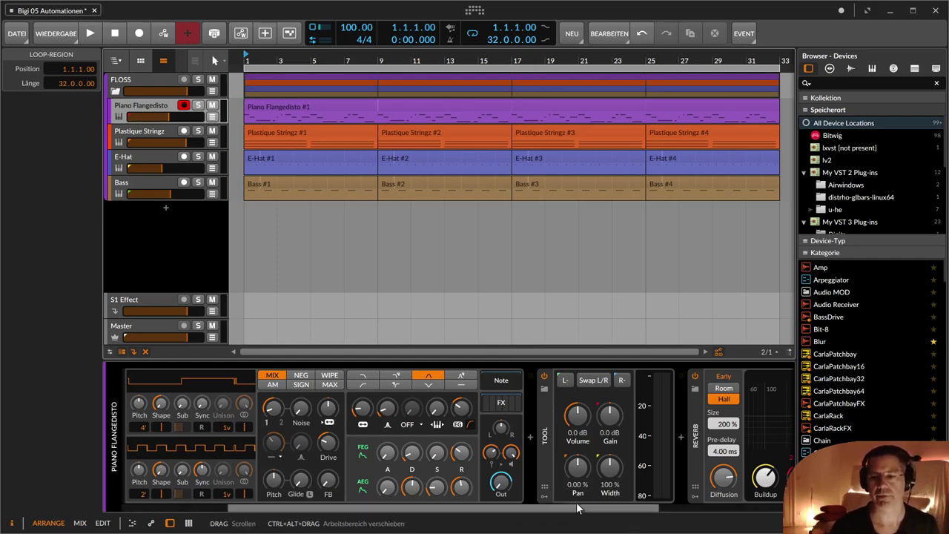
- Look over the Piano Flangedisto track's device chain and select its arranger clip
{"action": "left_click_drag", "start_coordinate": [571, 512], "coordinate": [440, 512]}
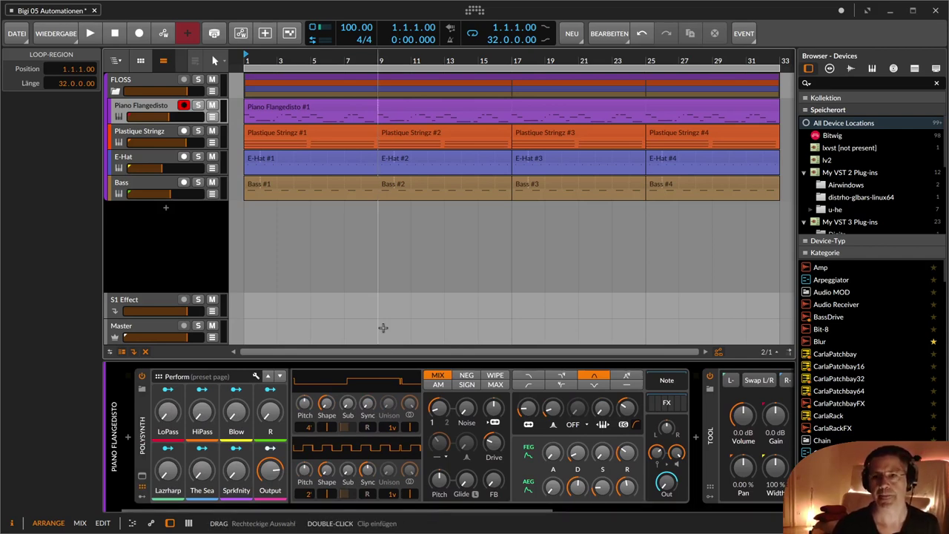
{"action": "left_click", "coordinate": [154, 105]}
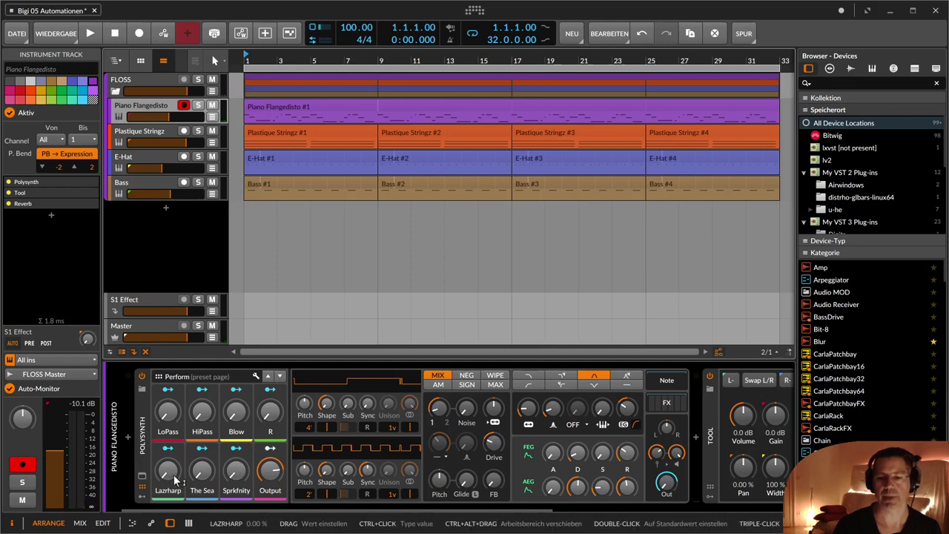
{"action": "left_click_drag", "start_coordinate": [189, 510], "coordinate": [74, 519]}
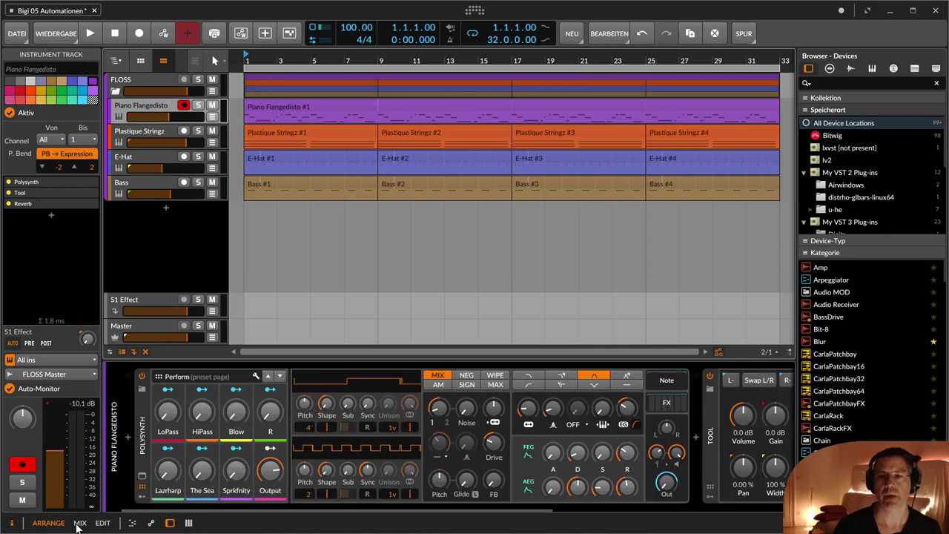
{"action": "left_click", "coordinate": [270, 107]}
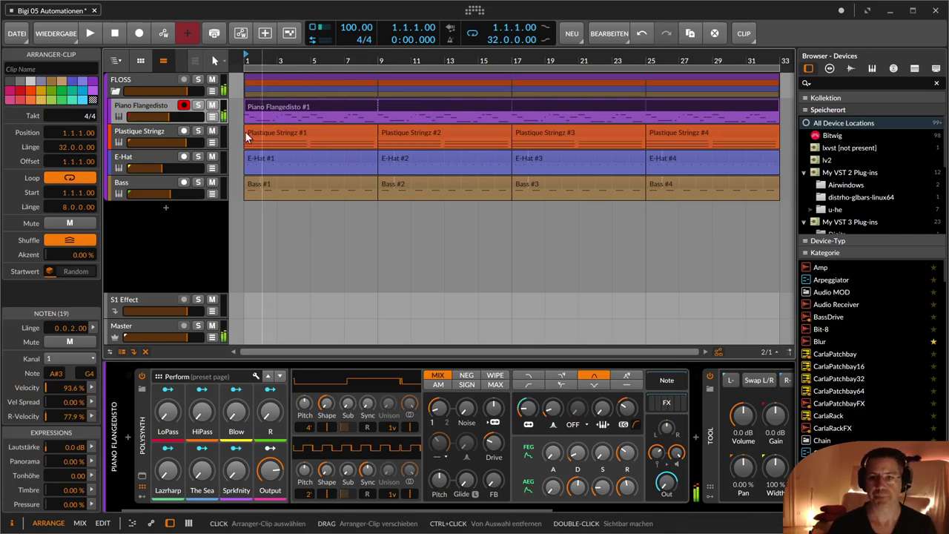
- Solo the Plastique Stringz track and listen to its first few bars
{"action": "left_click", "coordinate": [148, 130]}
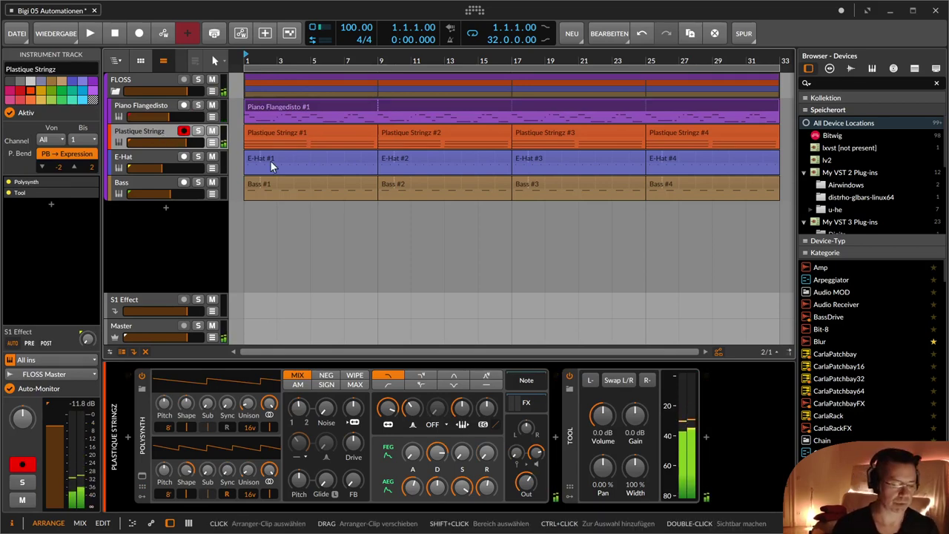
{"action": "left_click", "coordinate": [199, 131]}
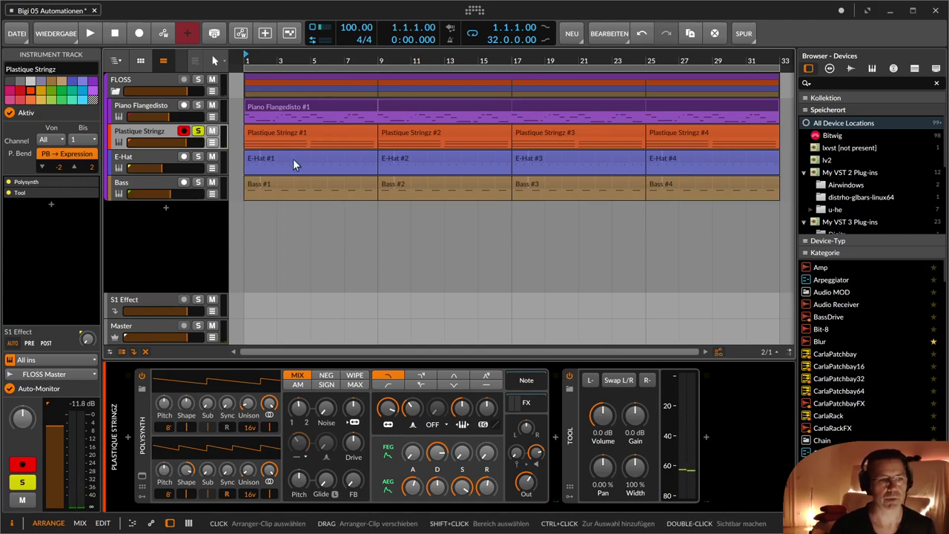
{"action": "key", "text": "space"}
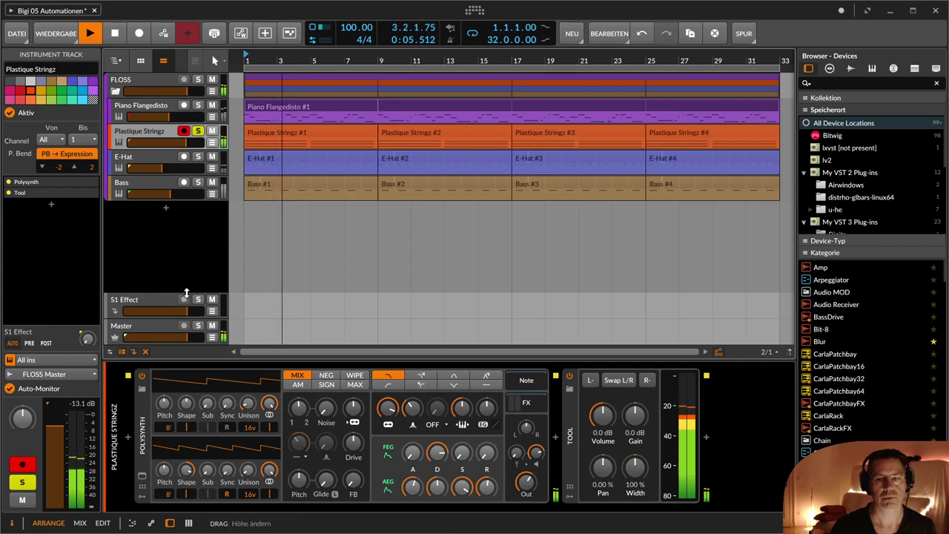
{"action": "key", "text": "space"}
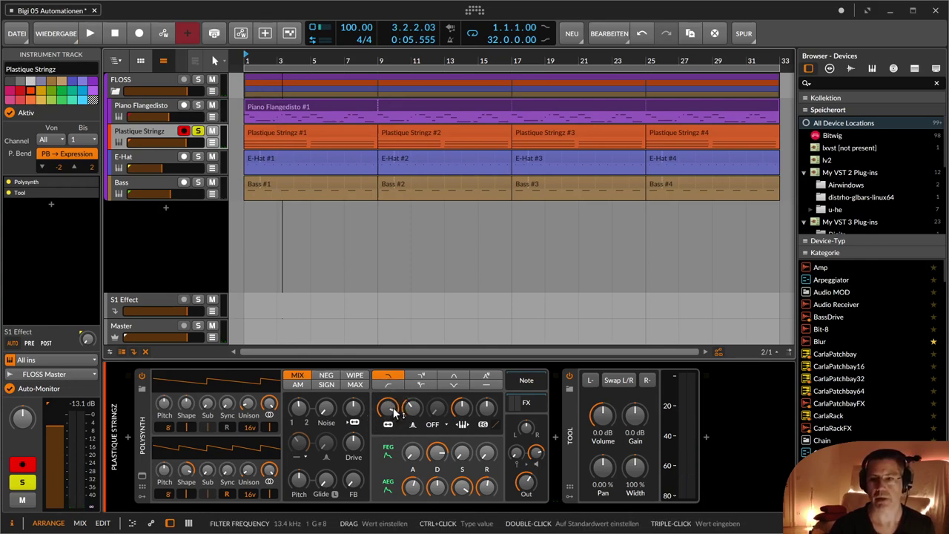
- Lower the Plastique Stringz Polysynth's filter frequency to about 57 Hz and raise it during playback to about 6.09 kHz
{"action": "left_click_drag", "start_coordinate": [397, 413], "coordinate": [397, 475]}
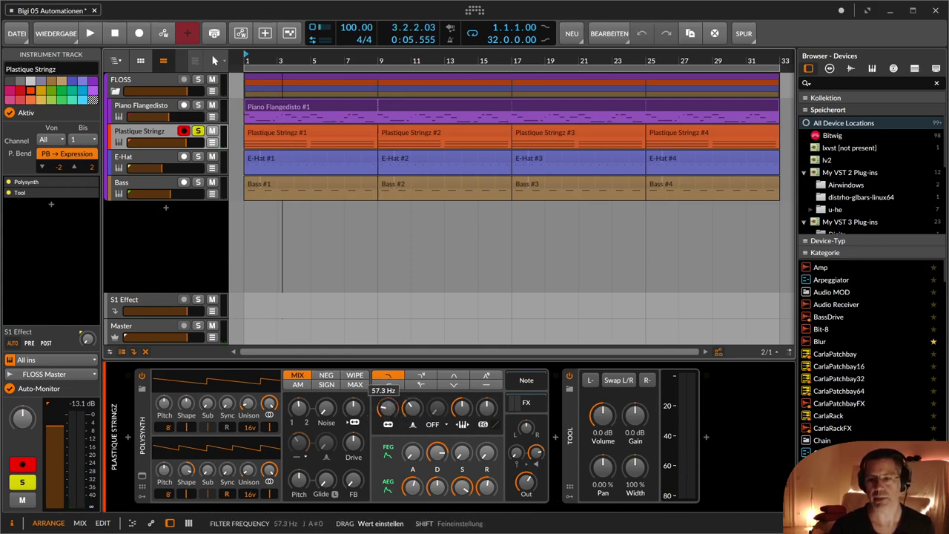
{"action": "key", "text": "space"}
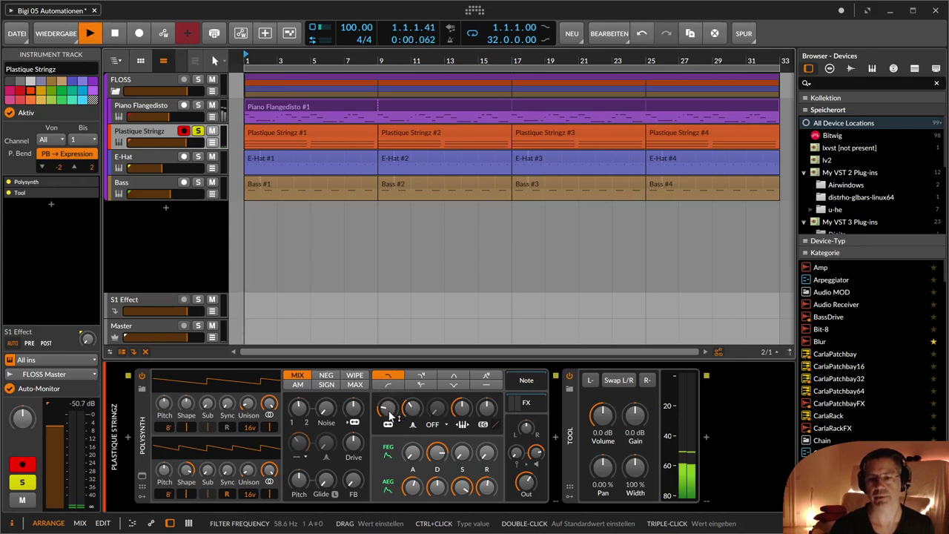
{"action": "left_click_drag", "start_coordinate": [390, 416], "coordinate": [390, 362]}
{"action": "key", "text": "space"}
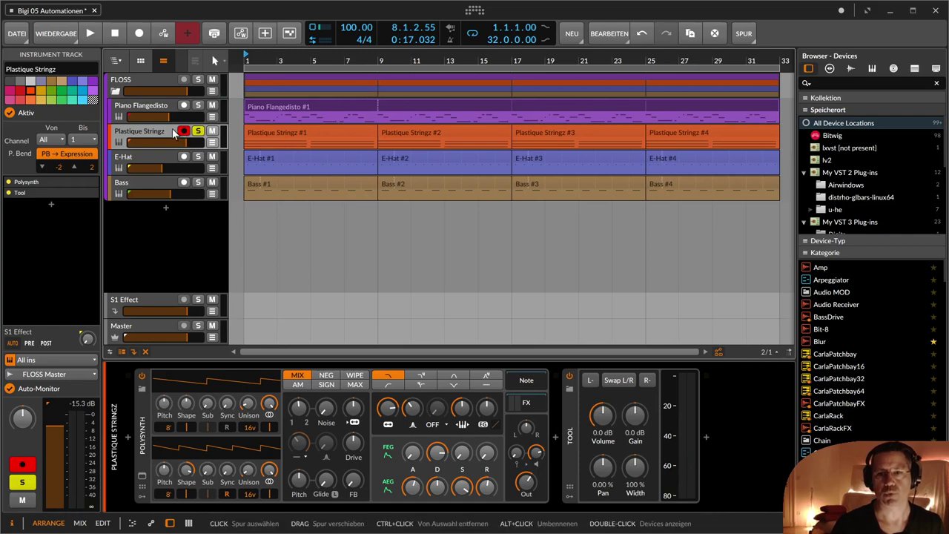
- Show the Plastique Stringz automation lane and switch its focus among device parameters such as Reso, 1/2 Mix, Filt FM, Freq and Output
{"action": "left_click", "coordinate": [213, 146]}
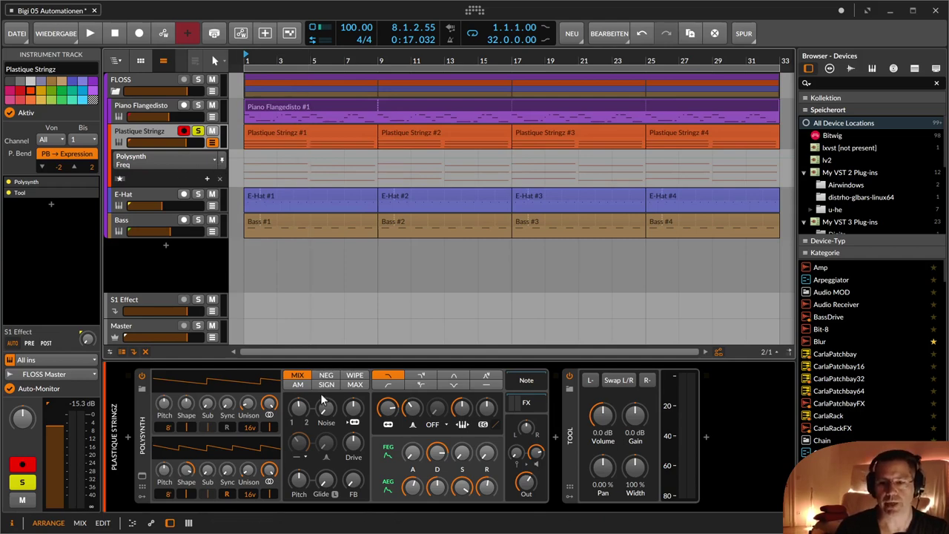
{"action": "left_click", "coordinate": [415, 408]}
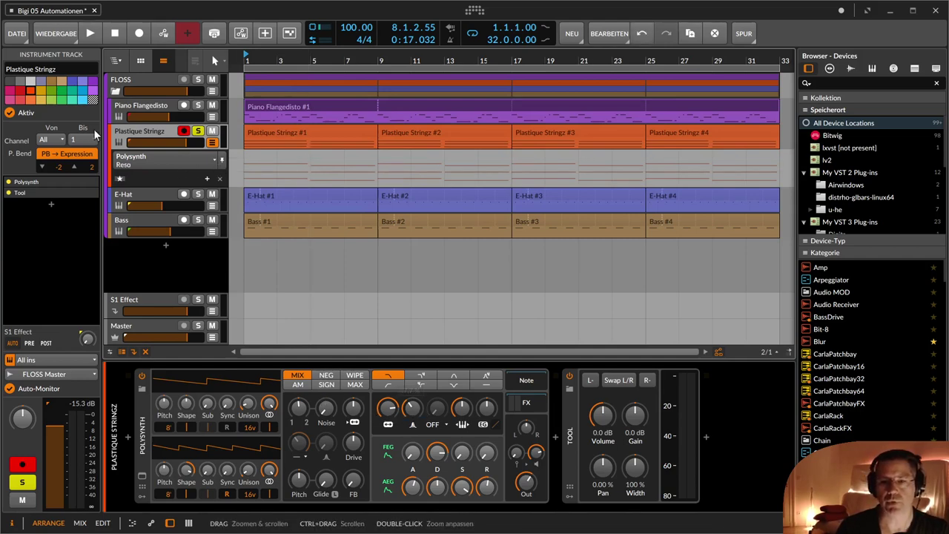
{"action": "left_click", "coordinate": [297, 418]}
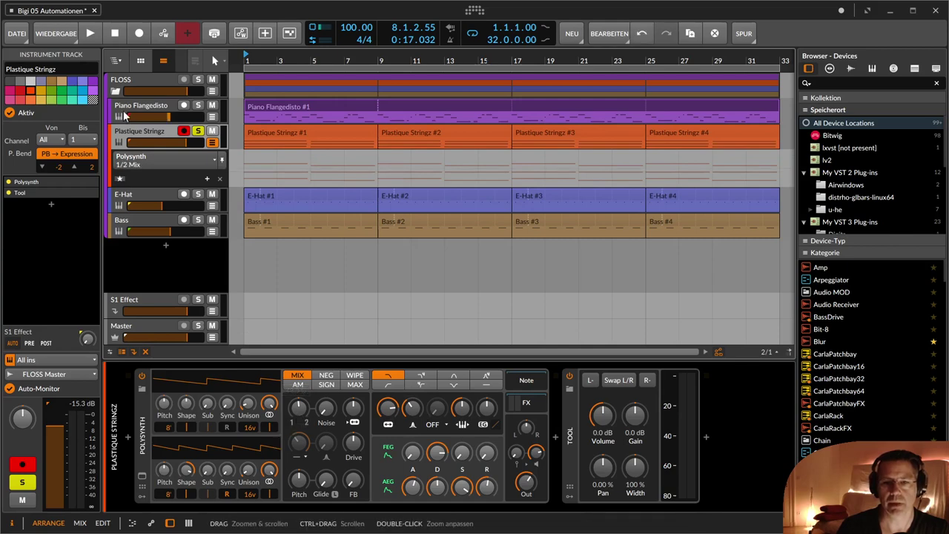
{"action": "left_click", "coordinate": [353, 423]}
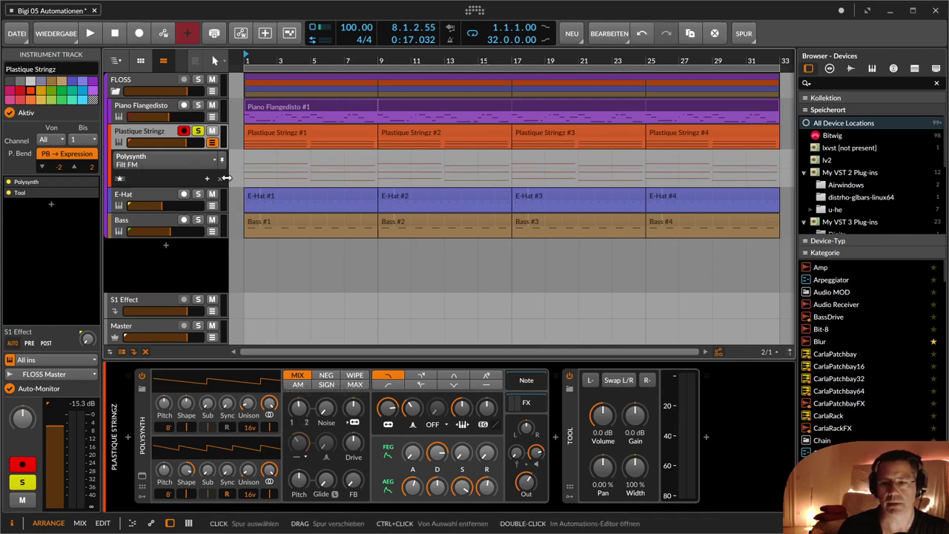
{"action": "left_click", "coordinate": [439, 454]}
{"action": "left_click", "coordinate": [386, 410]}
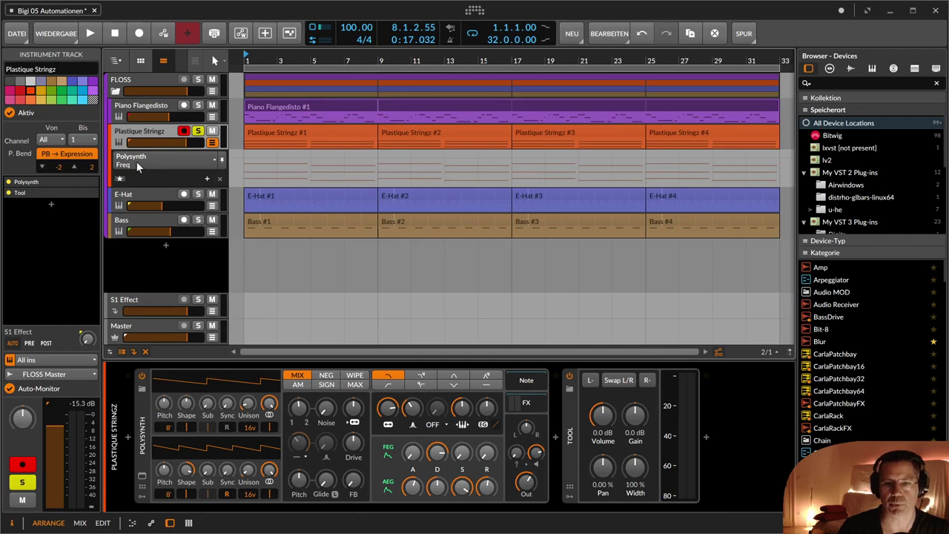
{"action": "left_click", "coordinate": [413, 411]}
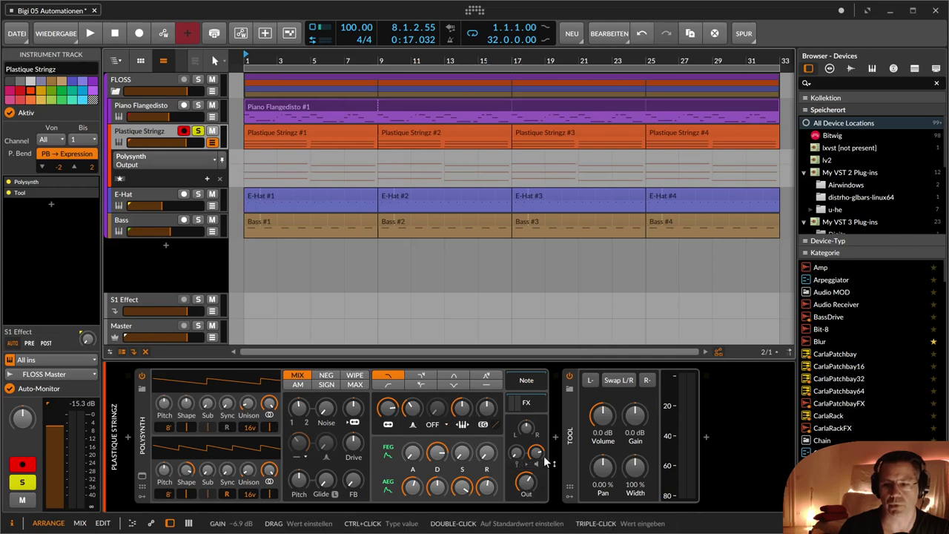
{"action": "left_click", "coordinate": [608, 417]}
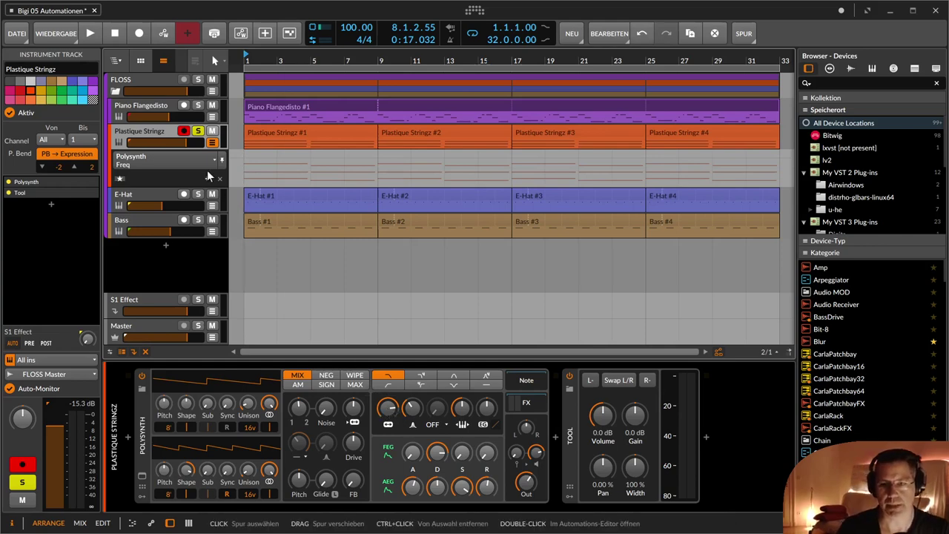
- Add an automation lane for the Polysynth's filter frequency and show all automation lanes of the Plastique Stringz track
{"action": "right_click", "coordinate": [387, 410]}
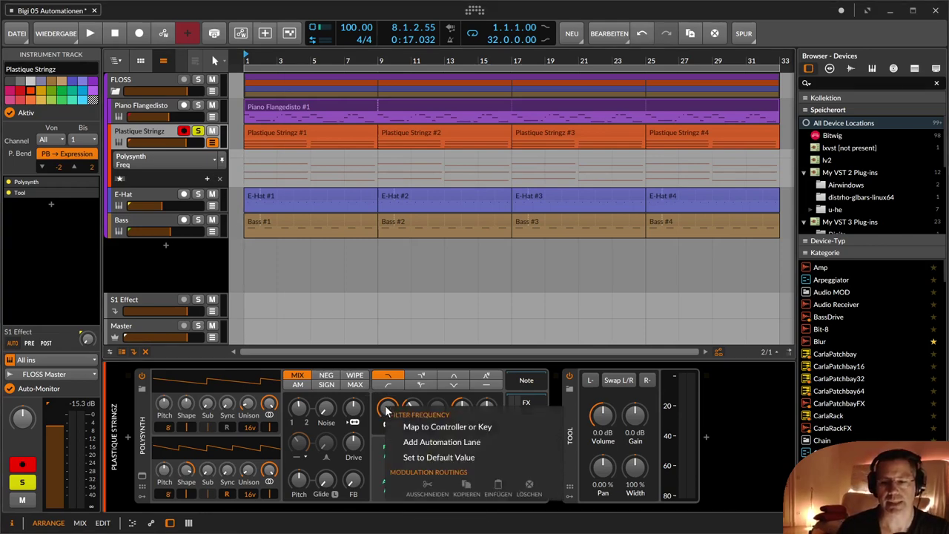
{"action": "left_click", "coordinate": [482, 444]}
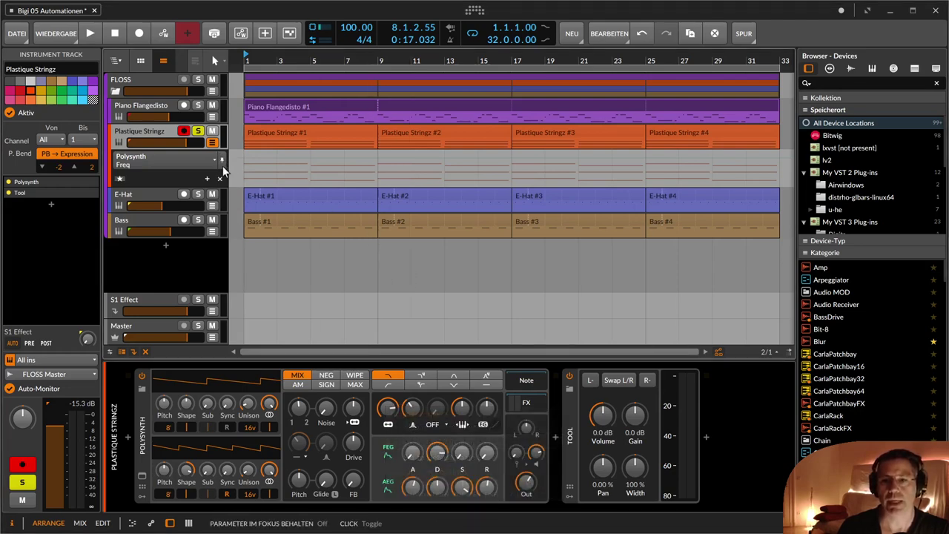
{"action": "left_click", "coordinate": [462, 408]}
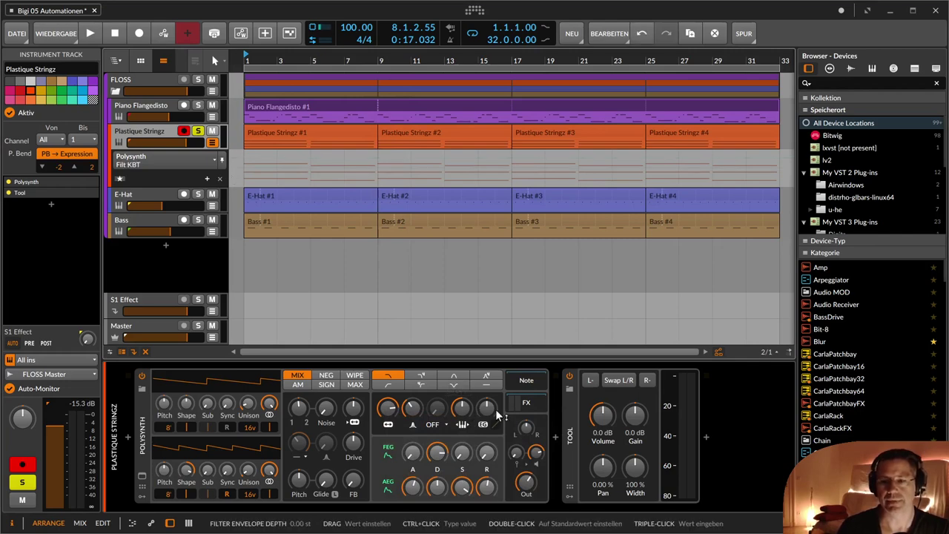
{"action": "left_click", "coordinate": [389, 410]}
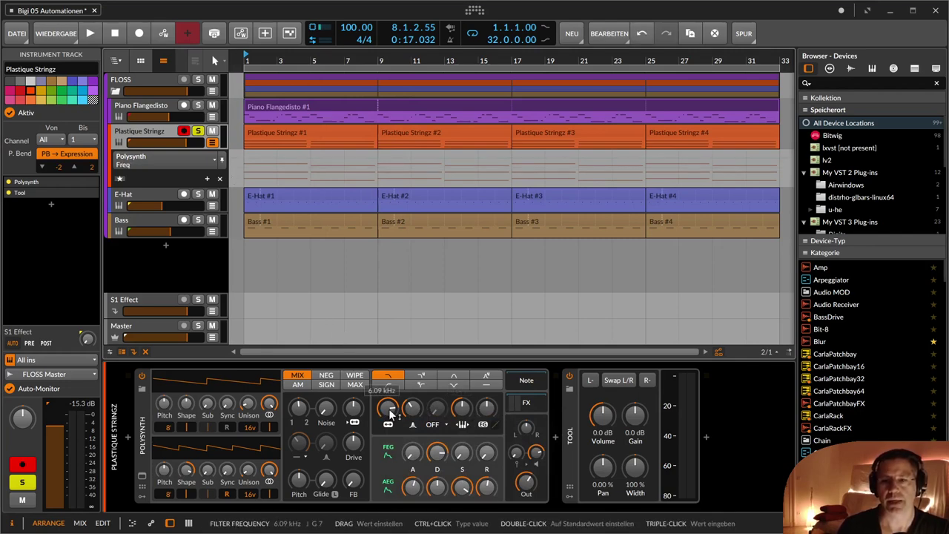
{"action": "left_click", "coordinate": [118, 179]}
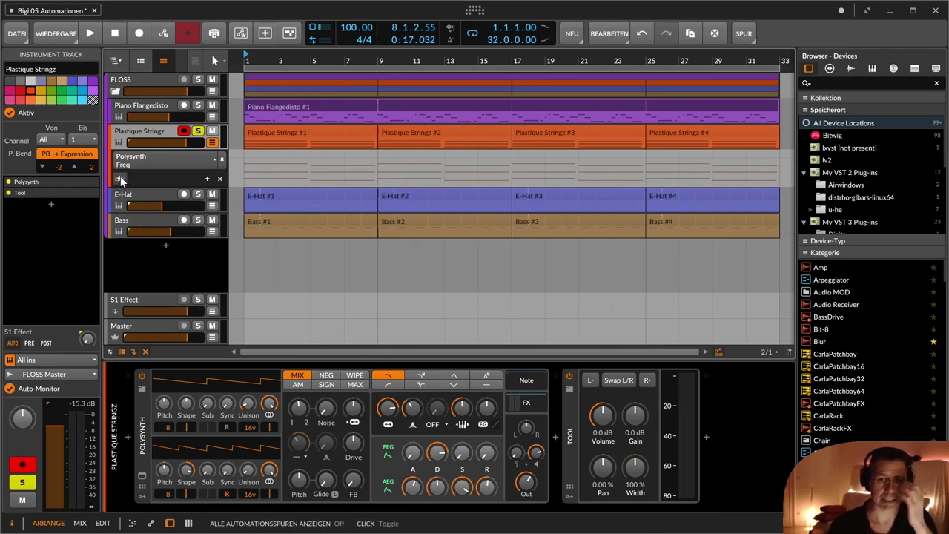
{"action": "left_click", "coordinate": [121, 180]}
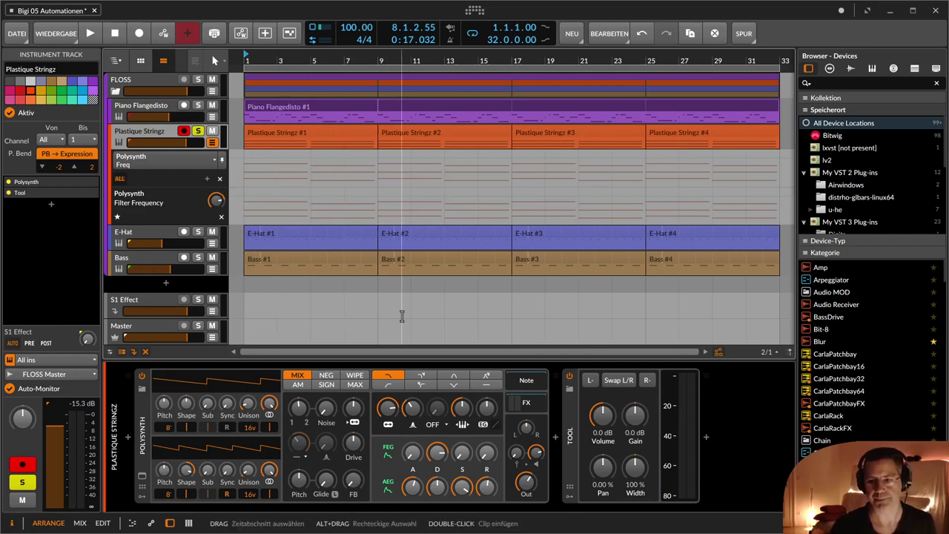
- Inspect the automation options of the Polysynth's filter frequency and resonance, and turn off the display of all automation lanes
{"action": "right_click", "coordinate": [387, 410]}
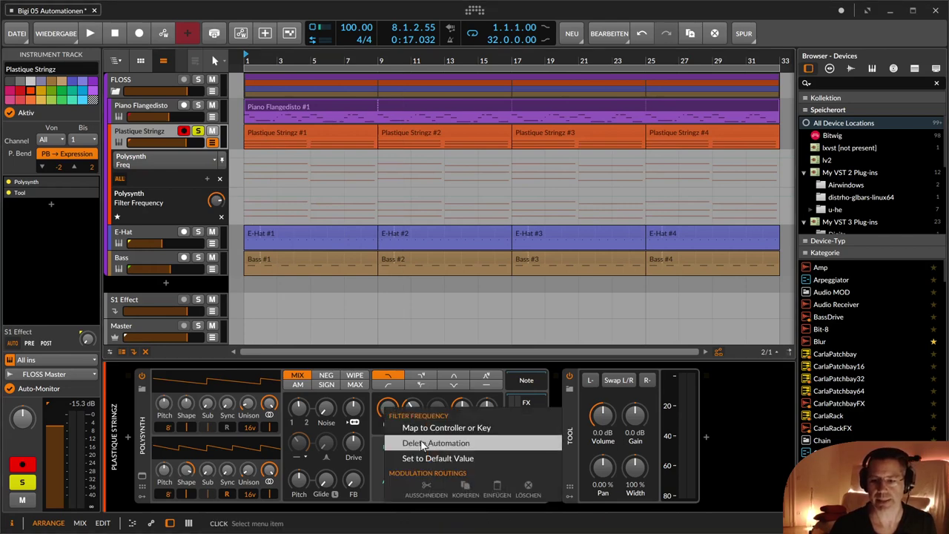
{"action": "left_click", "coordinate": [413, 401]}
{"action": "right_click", "coordinate": [412, 405]}
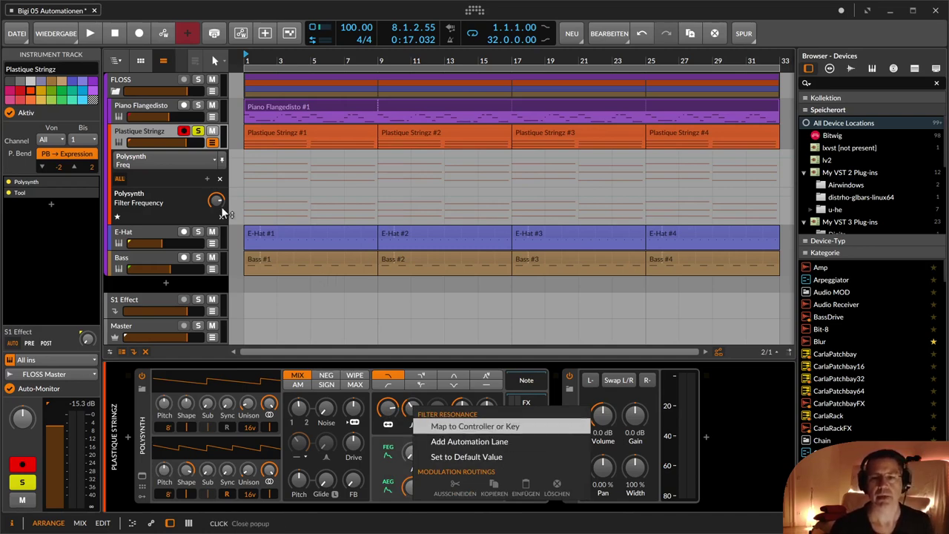
{"action": "left_click", "coordinate": [284, 195]}
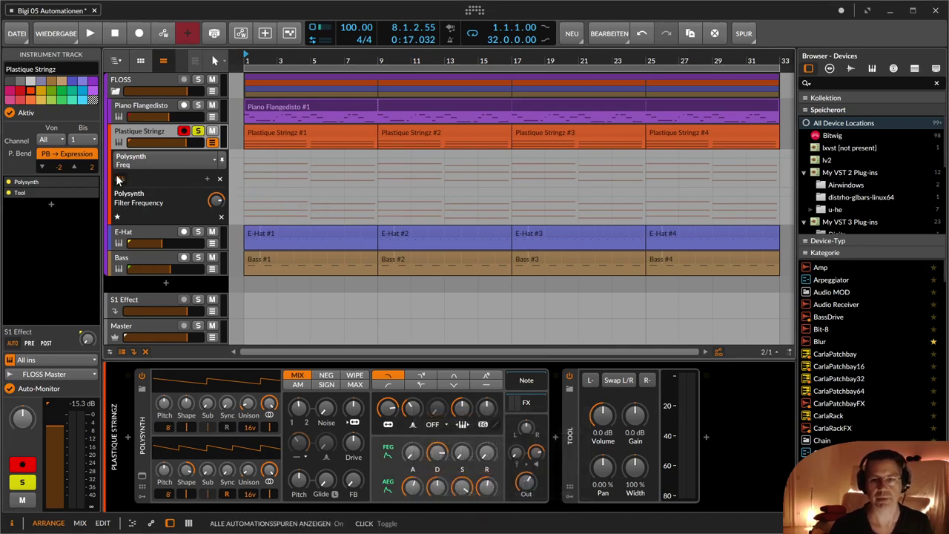
{"action": "left_click", "coordinate": [118, 180]}
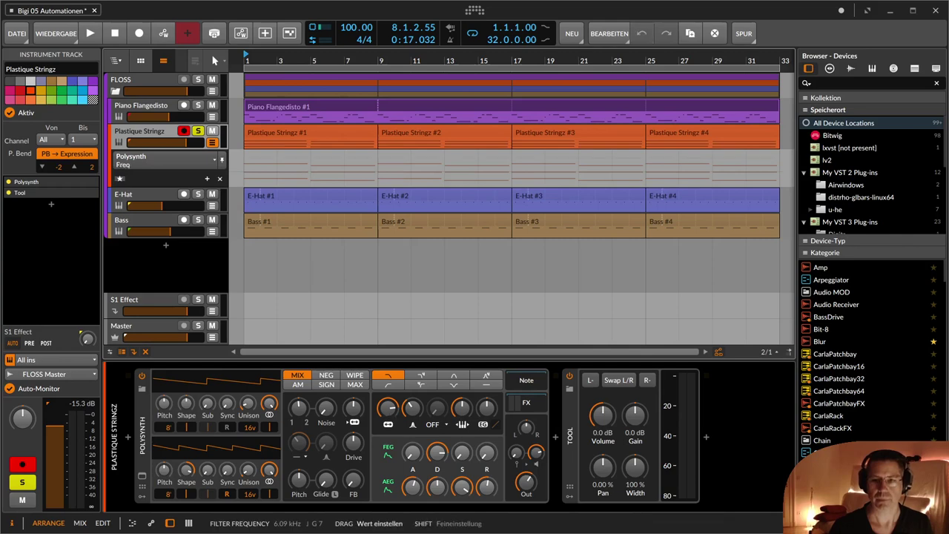
- Add favorite automation lanes for the Polysynth's filter frequency and filter resonance below the Plastique Stringz track
{"action": "left_click_drag", "start_coordinate": [382, 414], "coordinate": [382, 413]}
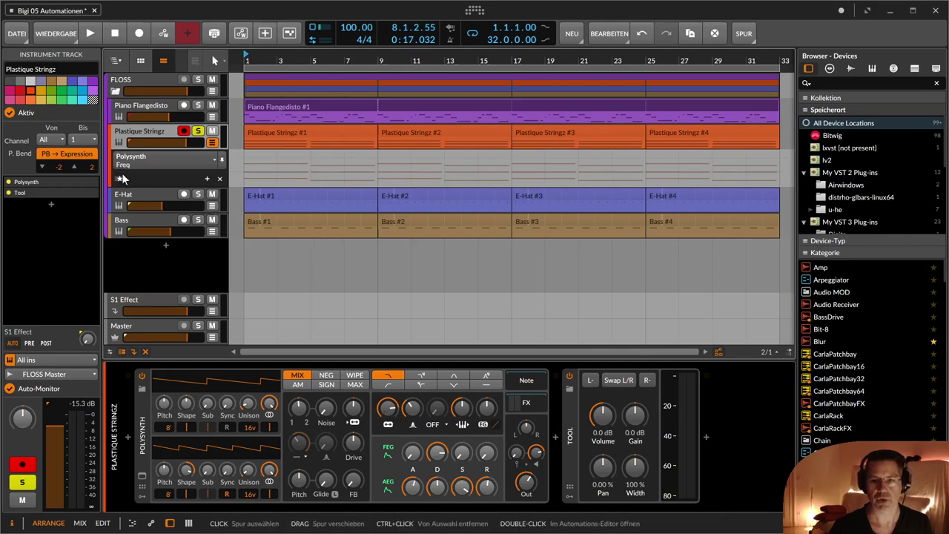
{"action": "left_click", "coordinate": [208, 181]}
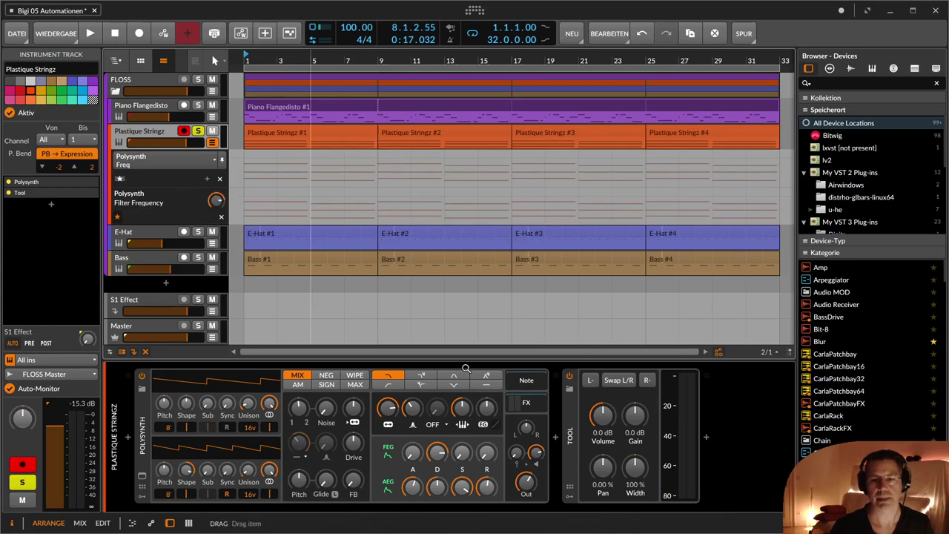
{"action": "left_click", "coordinate": [416, 412]}
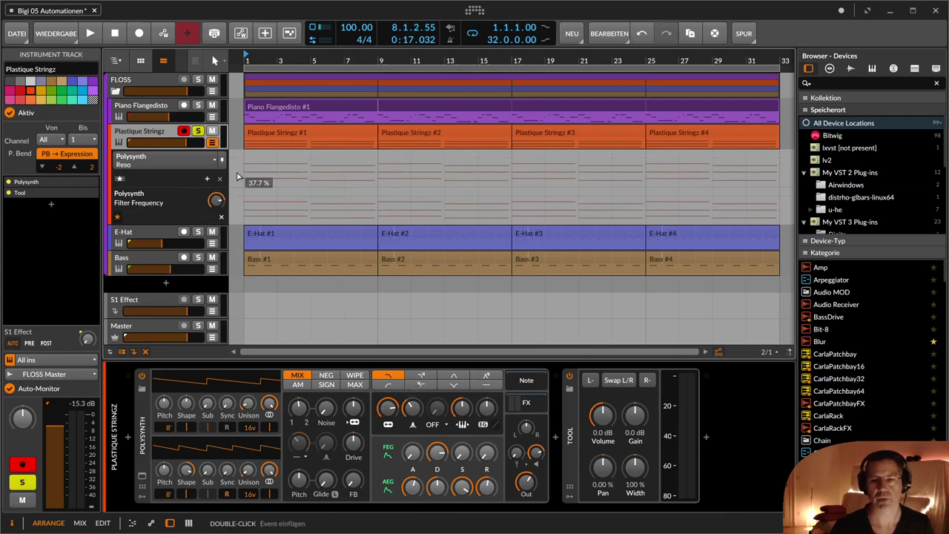
{"action": "left_click", "coordinate": [208, 180]}
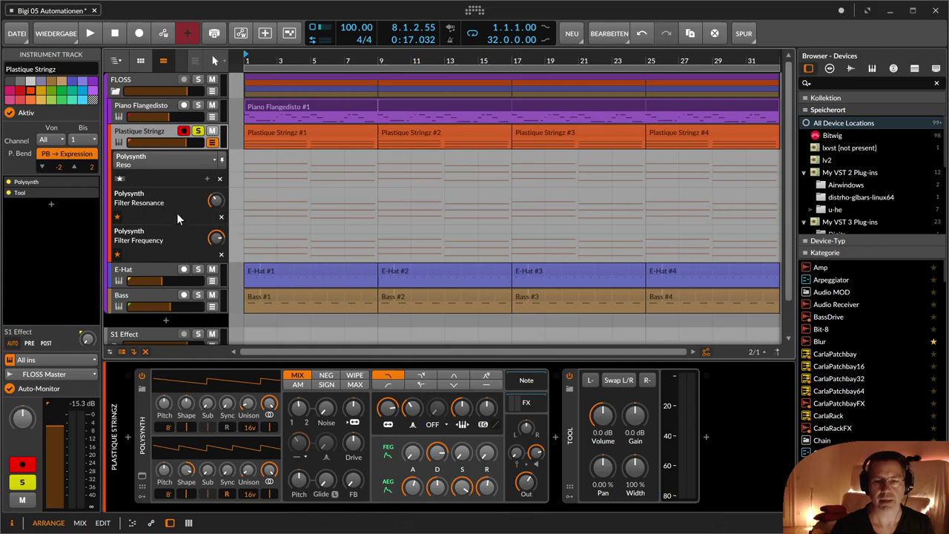
- Delete the Filter Resonance automation lane and remove the Filter Frequency lane from the favorites
{"action": "left_click", "coordinate": [221, 218]}
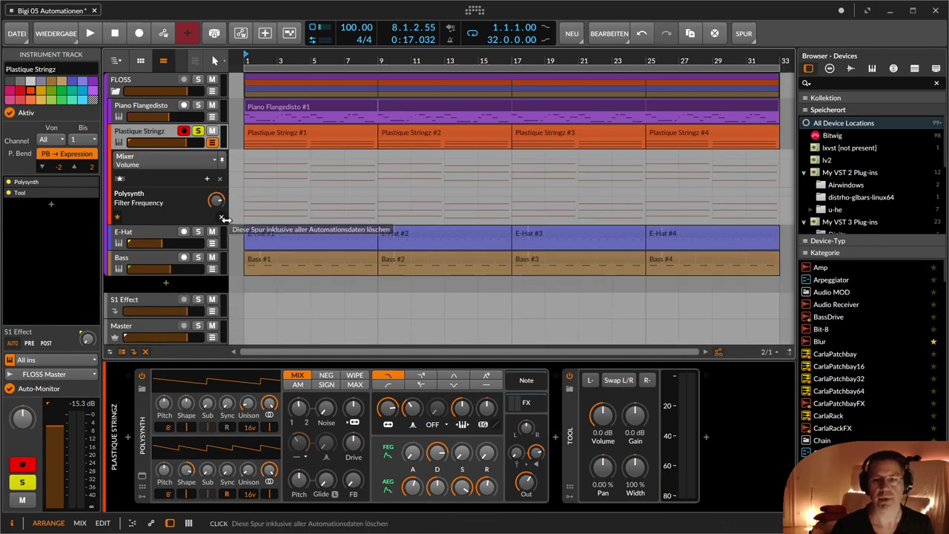
{"action": "left_click", "coordinate": [118, 218]}
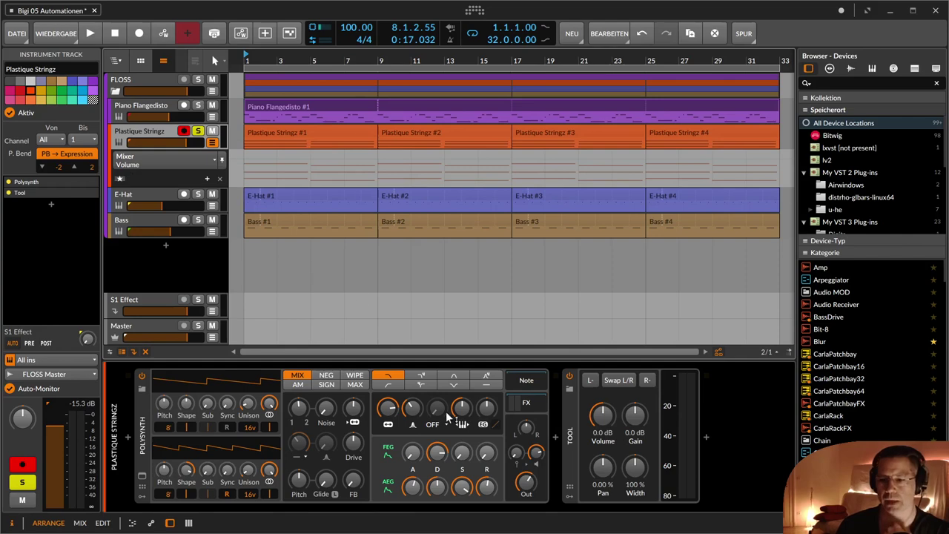
{"action": "right_click", "coordinate": [414, 485]}
{"action": "key", "text": "Escape"}
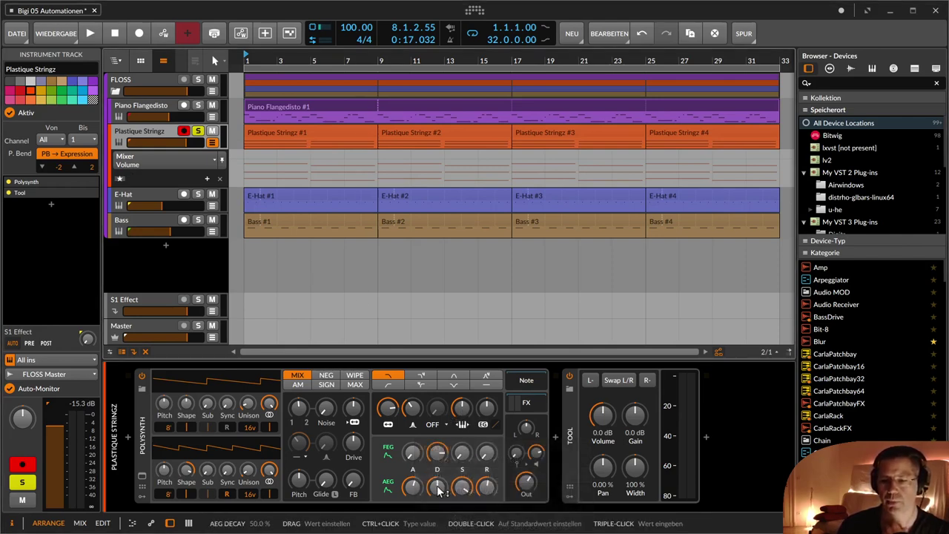
- Add a favorite automation lane for the Polysynth's AEG Decay and bring FEG Release into the track's main automation lane
{"action": "right_click", "coordinate": [437, 486]}
{"action": "left_click", "coordinate": [463, 477]}
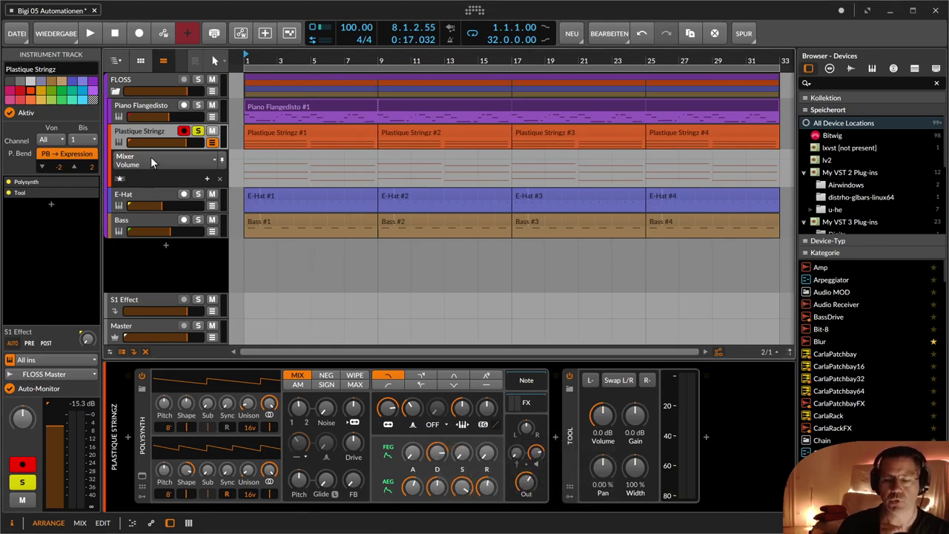
{"action": "left_click", "coordinate": [487, 453]}
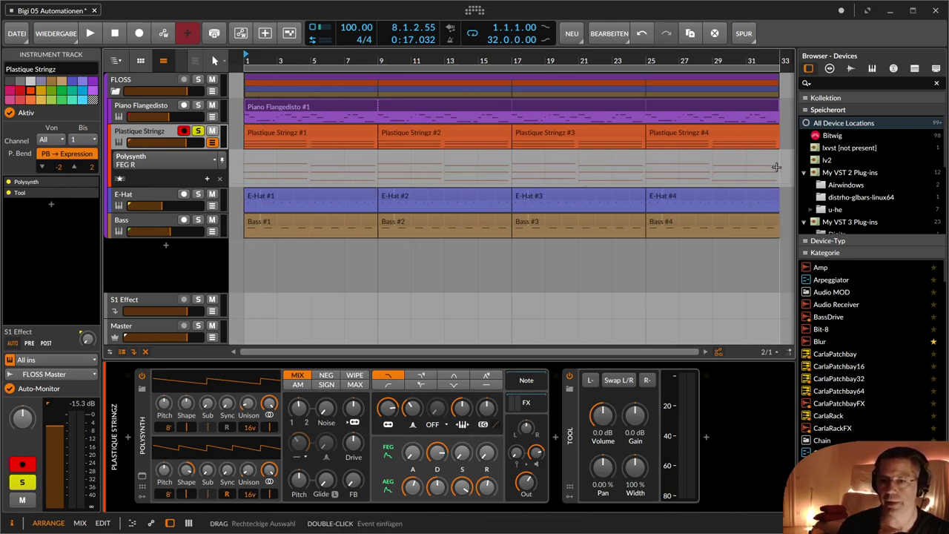
- Compare the all-lanes and favorites-only views of the Plastique Stringz automation, and hide and reshow its automation lanes
{"action": "left_click", "coordinate": [119, 179]}
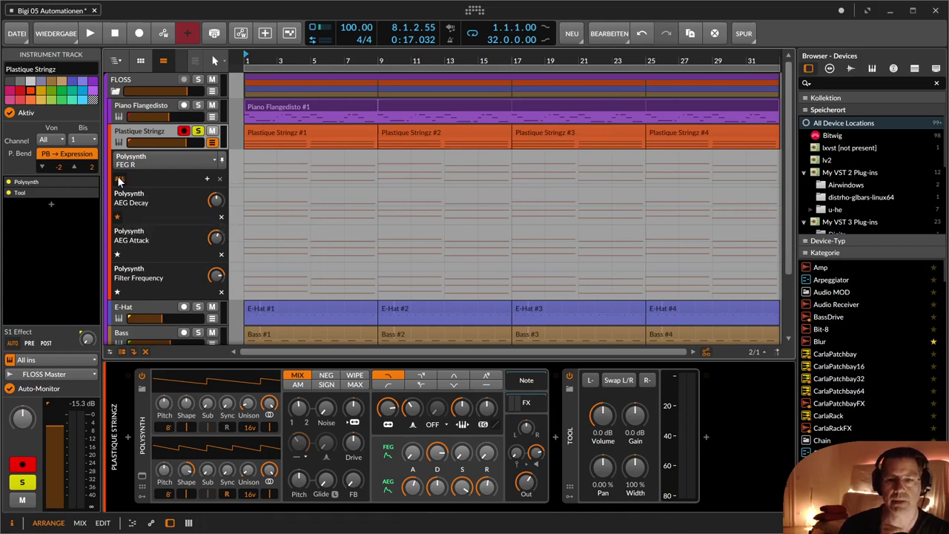
{"action": "left_click", "coordinate": [121, 180]}
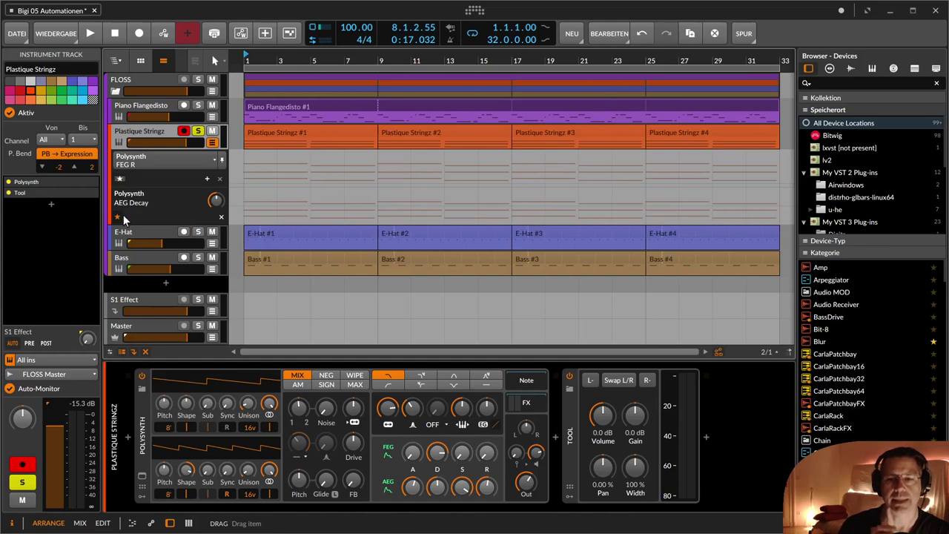
{"action": "left_click", "coordinate": [212, 143]}
{"action": "left_click", "coordinate": [211, 144]}
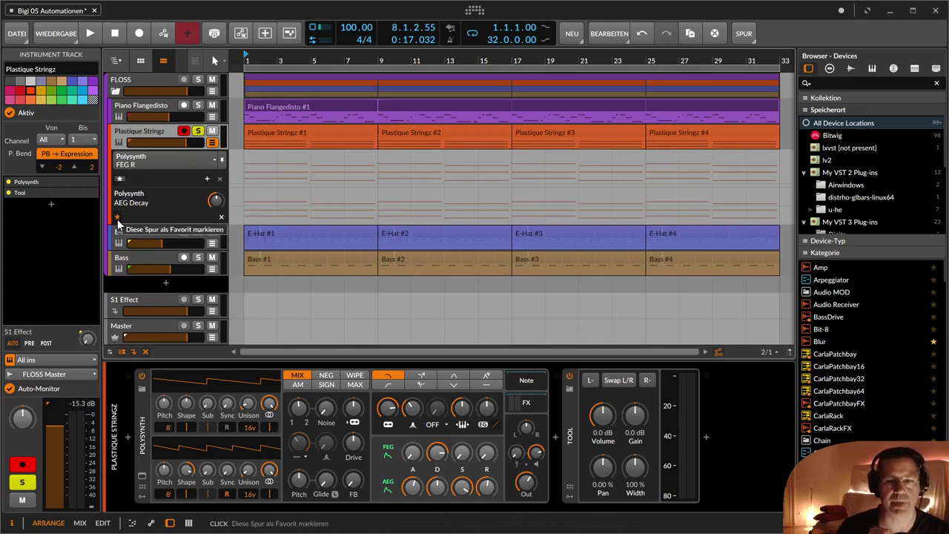
- Mark the Filter Frequency lane as a favorite and switch the lane display between all lanes and favorites only
{"action": "left_click", "coordinate": [119, 178]}
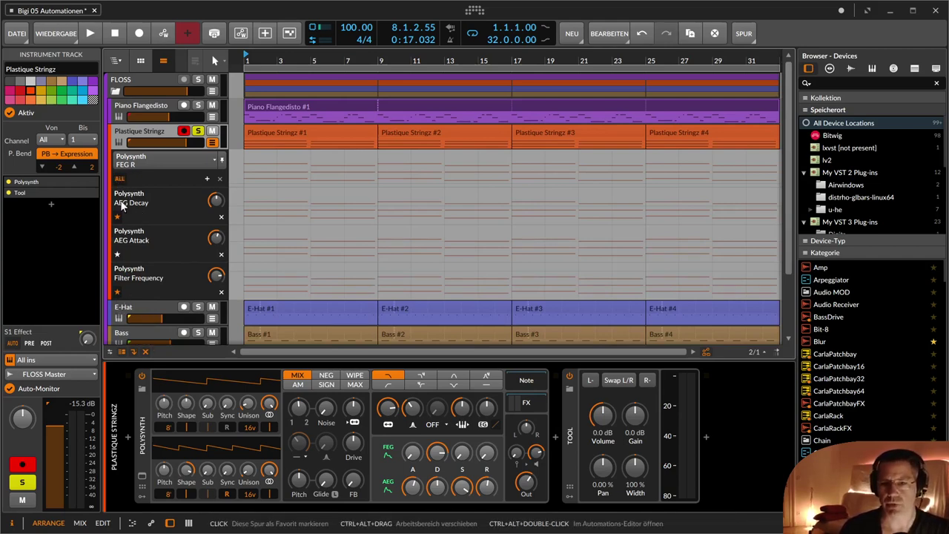
{"action": "left_click", "coordinate": [121, 179]}
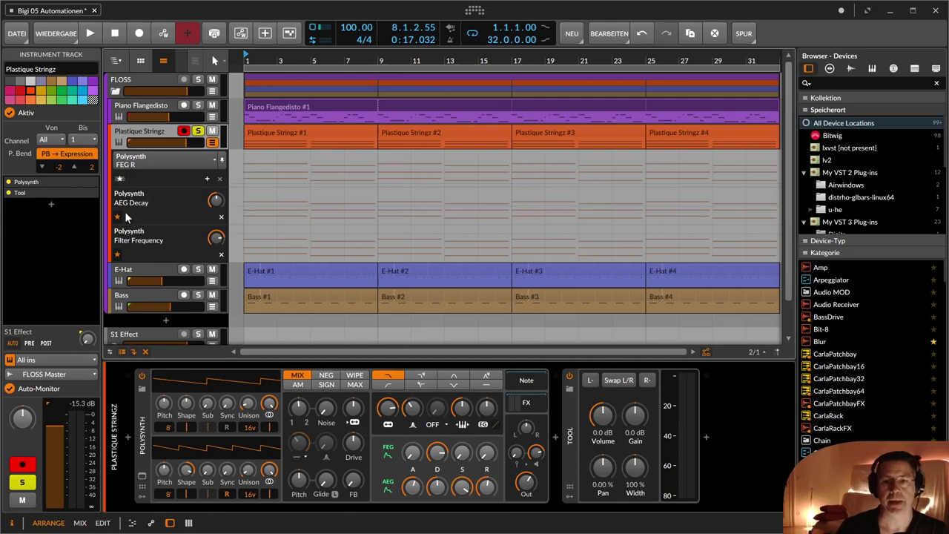
{"action": "left_click", "coordinate": [118, 179]}
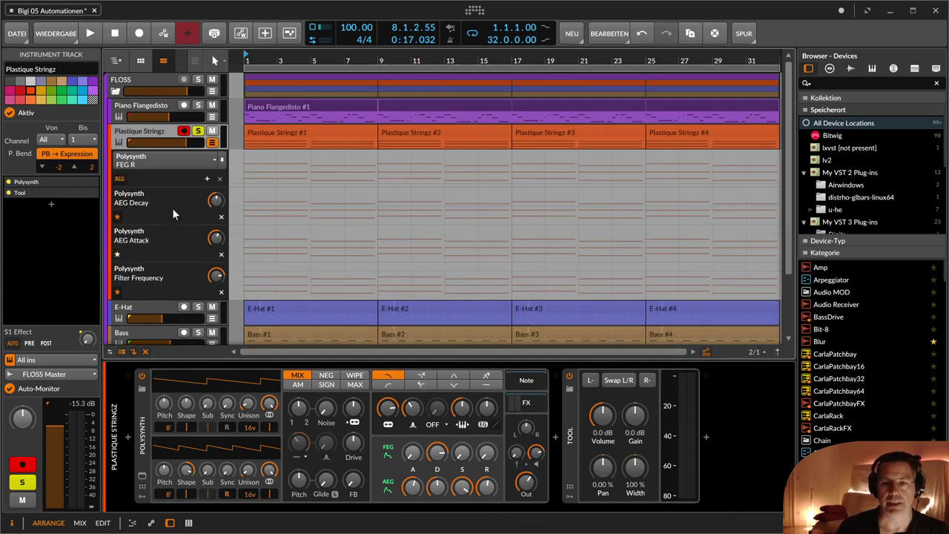
- Delete the AEG Decay, AEG Attack and Filter Frequency automation lanes from the Plastique Stringz track
{"action": "left_click", "coordinate": [220, 215]}
{"action": "left_click", "coordinate": [220, 215]}
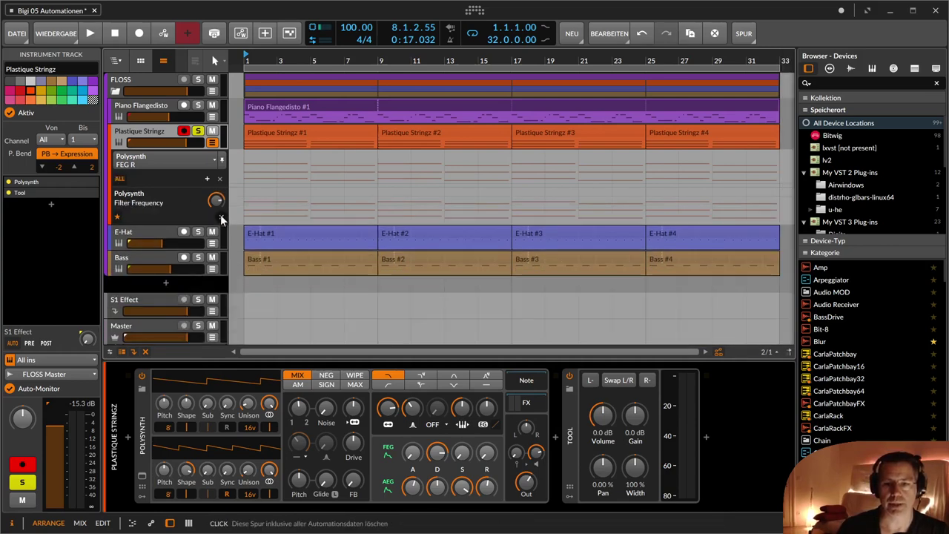
{"action": "left_click", "coordinate": [220, 215]}
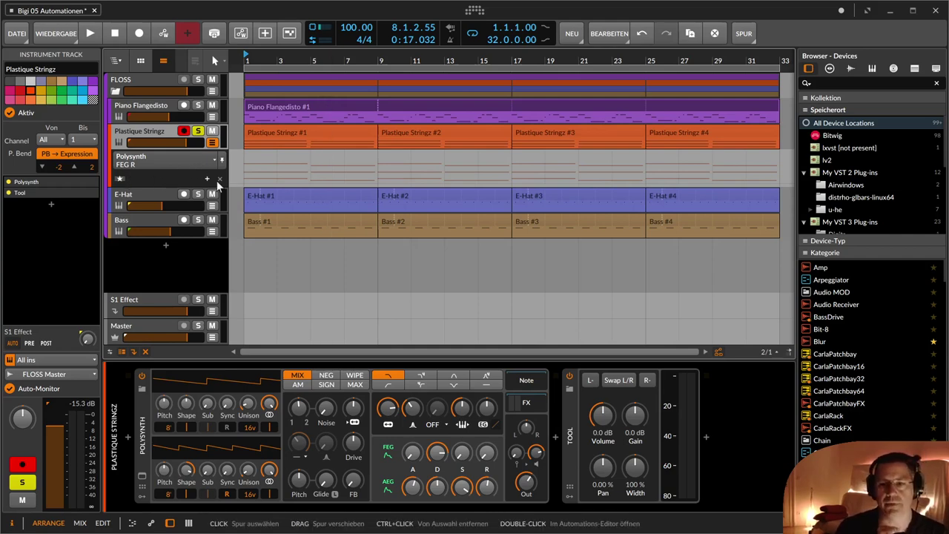
- Switch the main automation lane between several Polysynth filter parameters and lock its focus on the filter frequency
{"action": "left_click", "coordinate": [387, 409]}
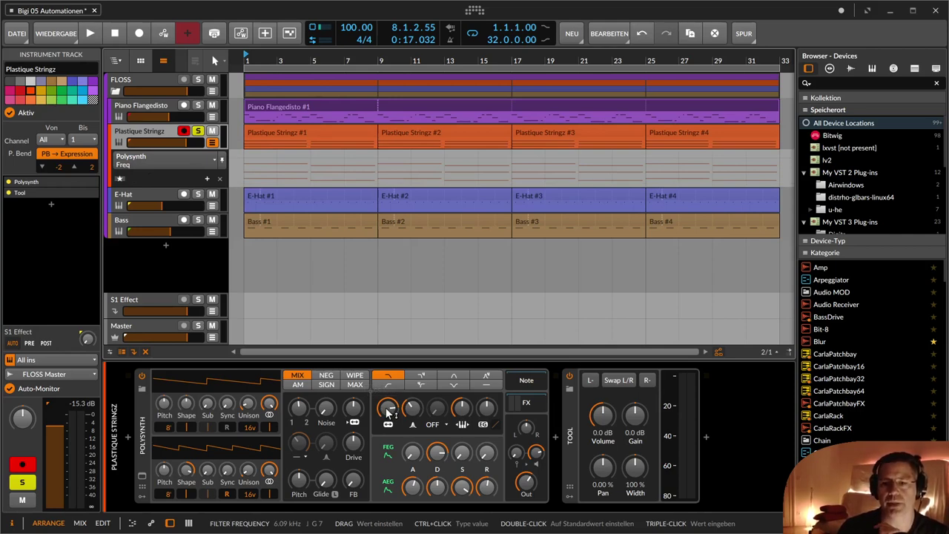
{"action": "left_click", "coordinate": [464, 410]}
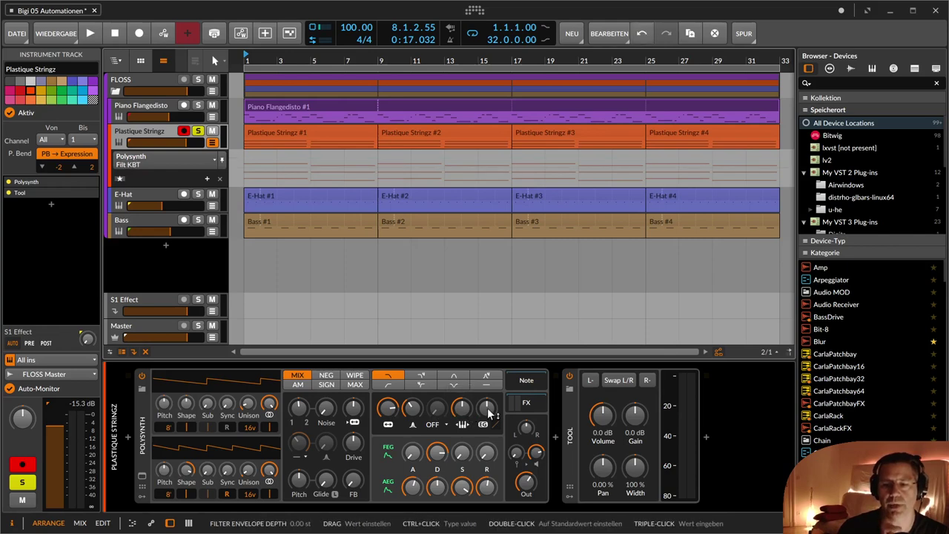
{"action": "left_click", "coordinate": [486, 409]}
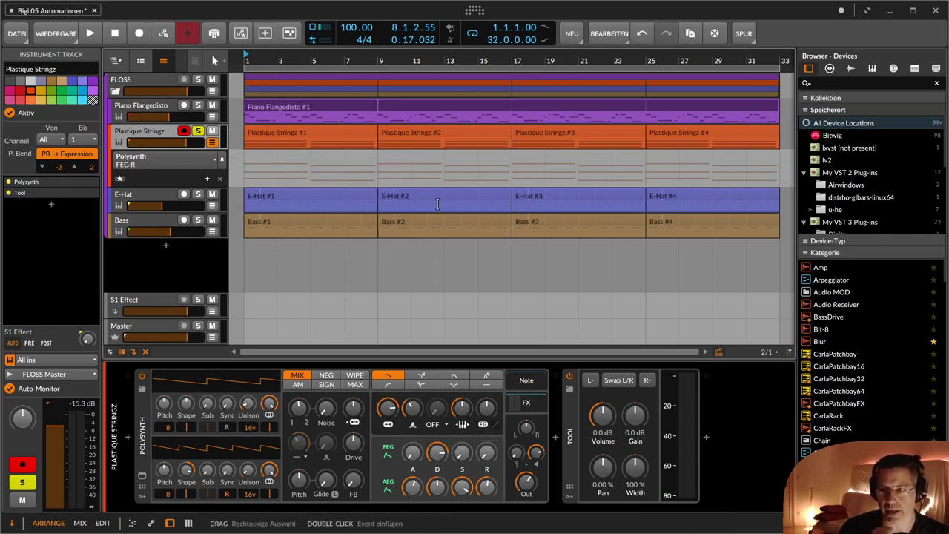
{"action": "left_click", "coordinate": [390, 409]}
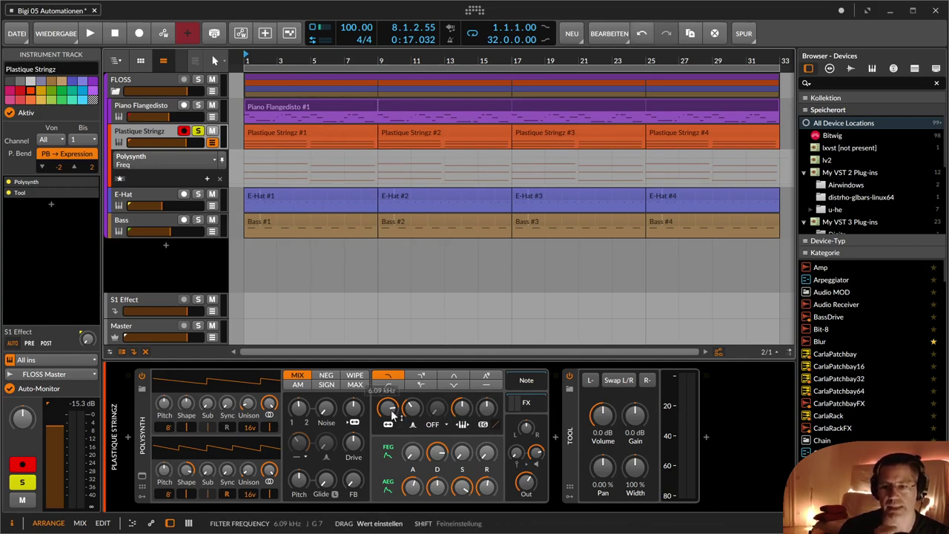
{"action": "left_click", "coordinate": [221, 160]}
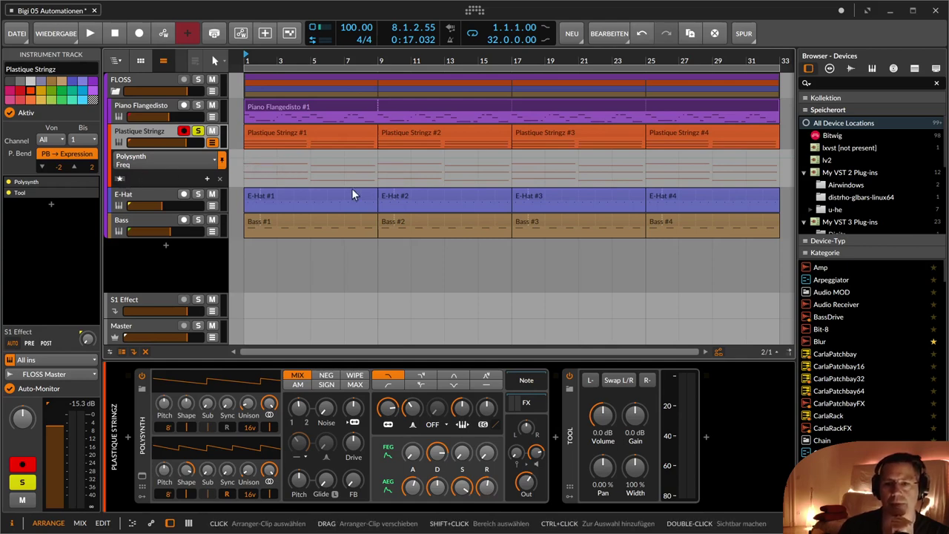
- Browse the list of Polysynth parameters that can be assigned to the main automation lane
{"action": "left_click", "coordinate": [207, 164]}
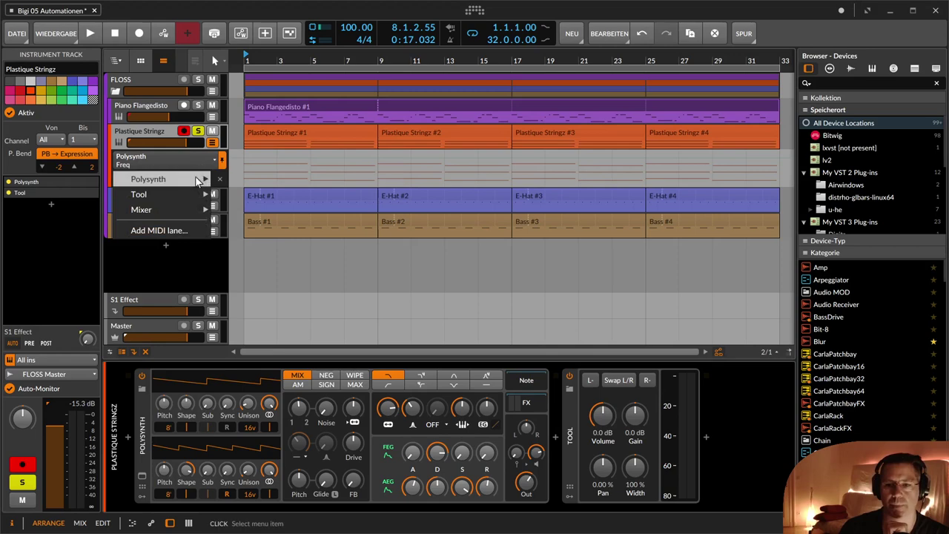
{"action": "mouse_move", "coordinate": [188, 183]}
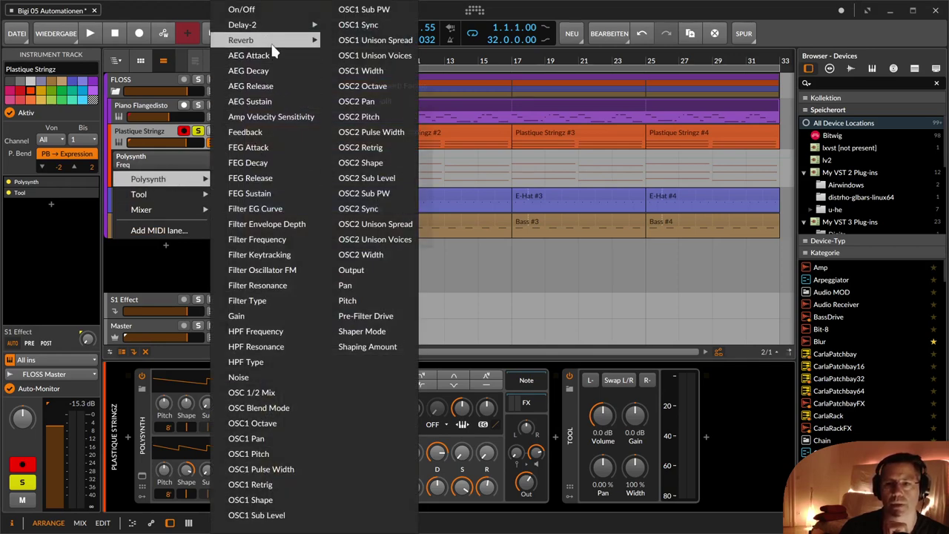
{"action": "key", "text": "Escape"}
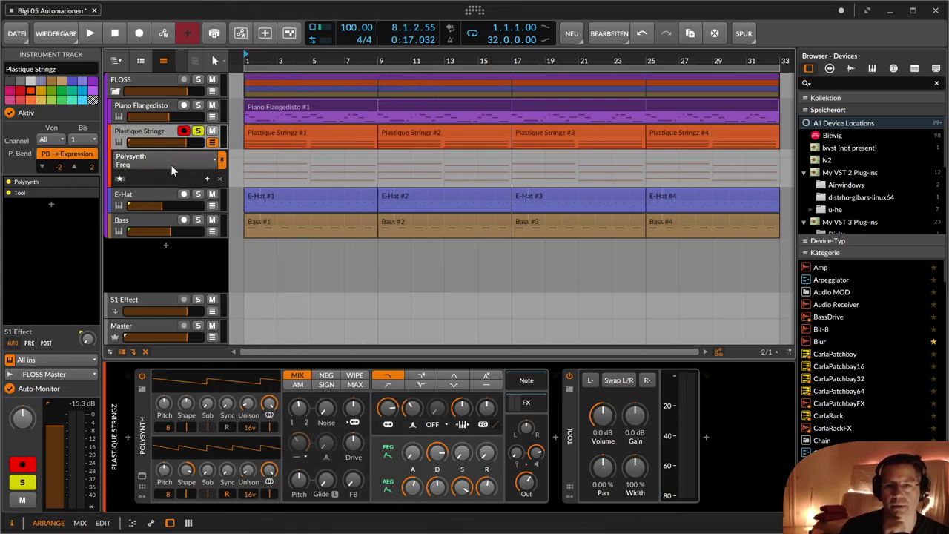
- Unlock the main lane's parameter focus and choose the Polysynth's Pitch as its automation parameter
{"action": "left_click", "coordinate": [119, 180]}
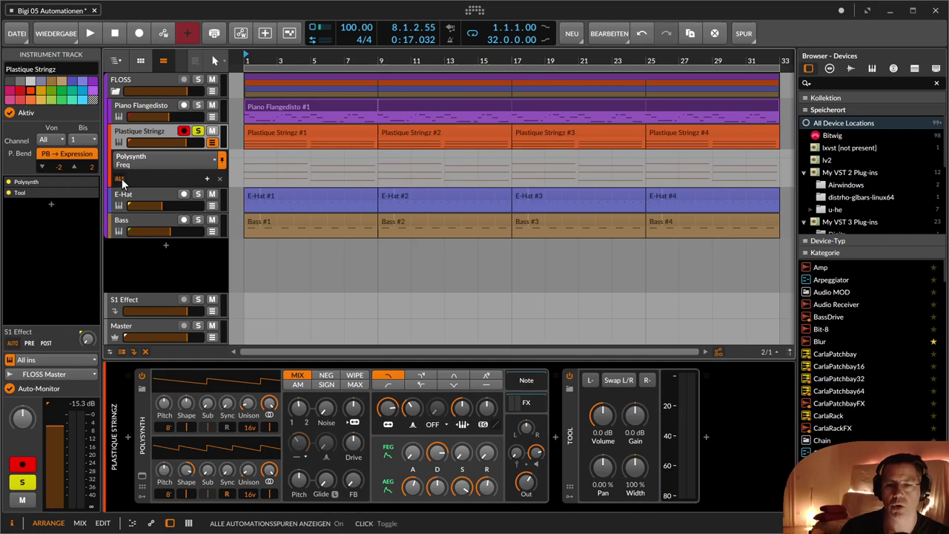
{"action": "left_click", "coordinate": [221, 162]}
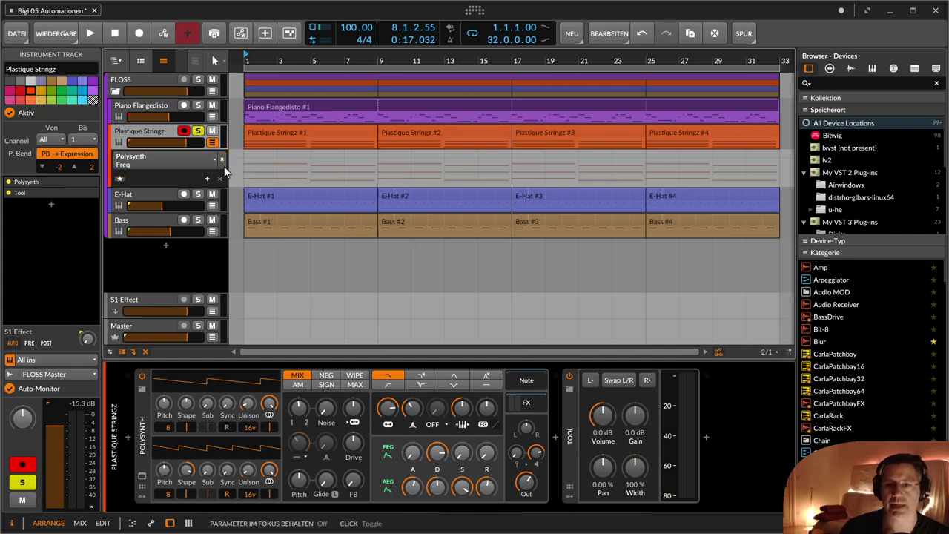
{"action": "left_click", "coordinate": [206, 160]}
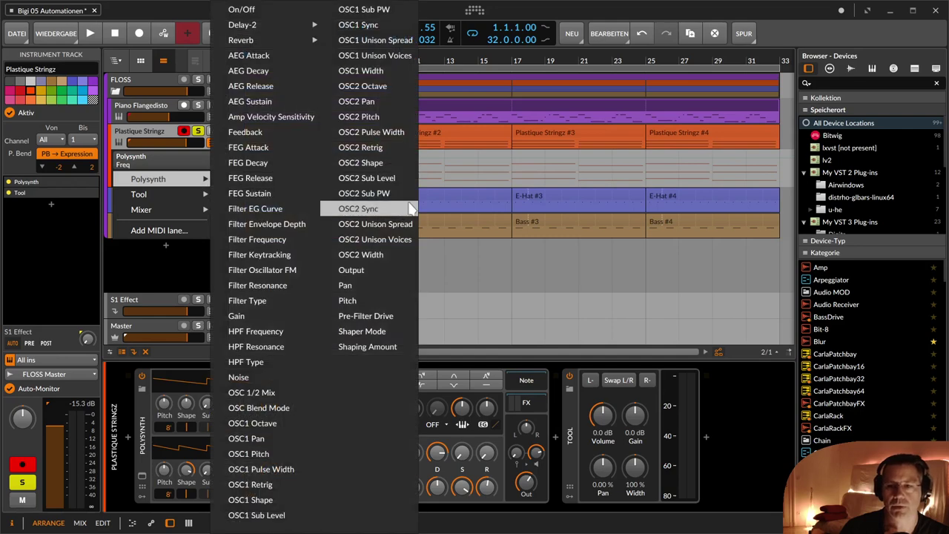
{"action": "left_click", "coordinate": [388, 305]}
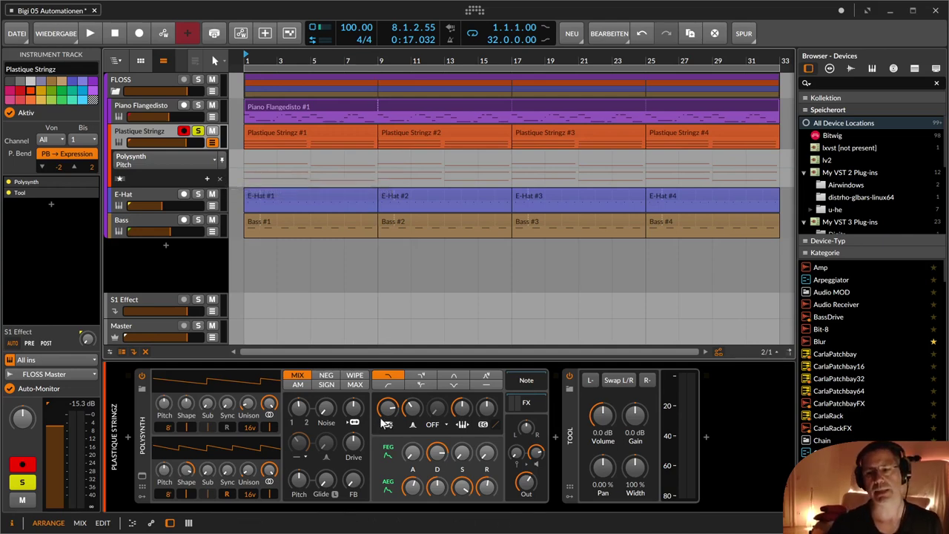
- Step the main lane through filter keytracking, FEG Release, AEG Release and AEG Sustain, ending on the filter frequency
{"action": "left_click", "coordinate": [458, 407]}
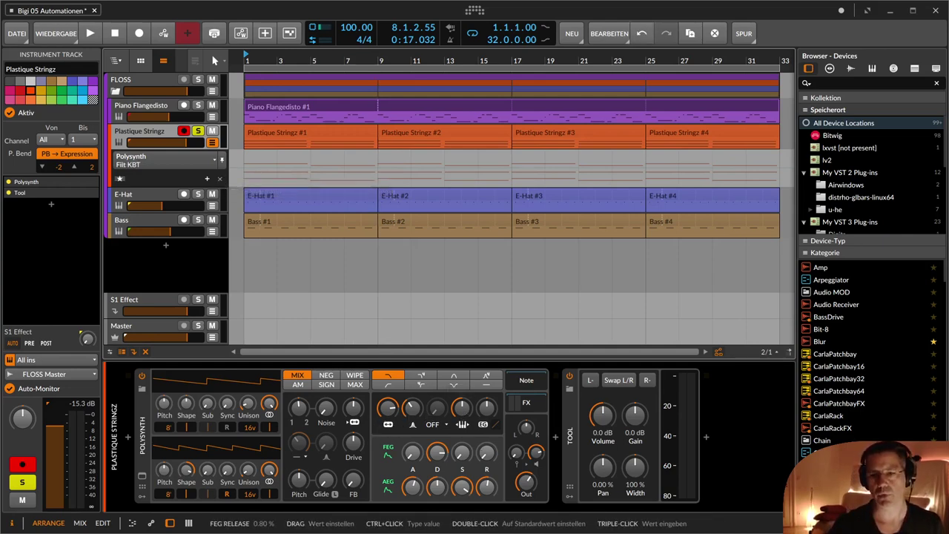
{"action": "left_click", "coordinate": [488, 455]}
{"action": "left_click", "coordinate": [486, 487]}
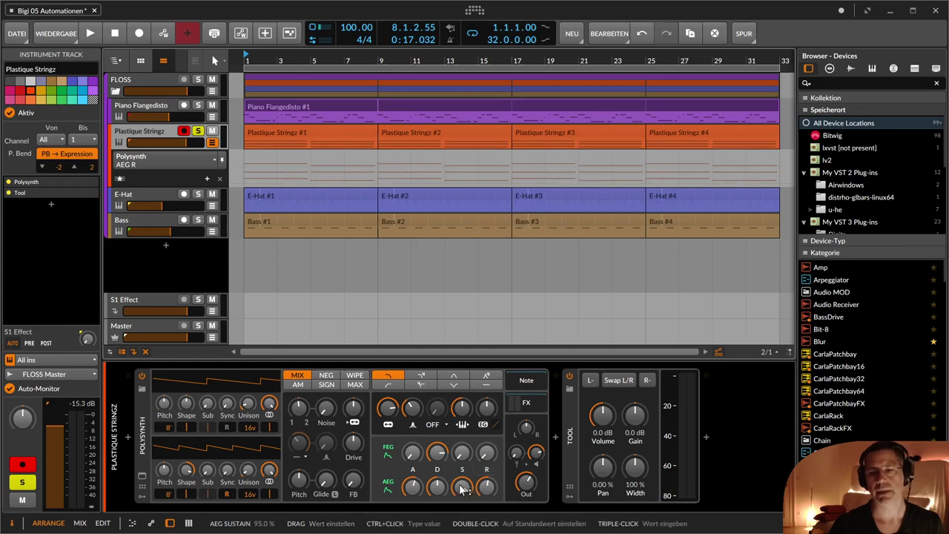
{"action": "left_click", "coordinate": [461, 486]}
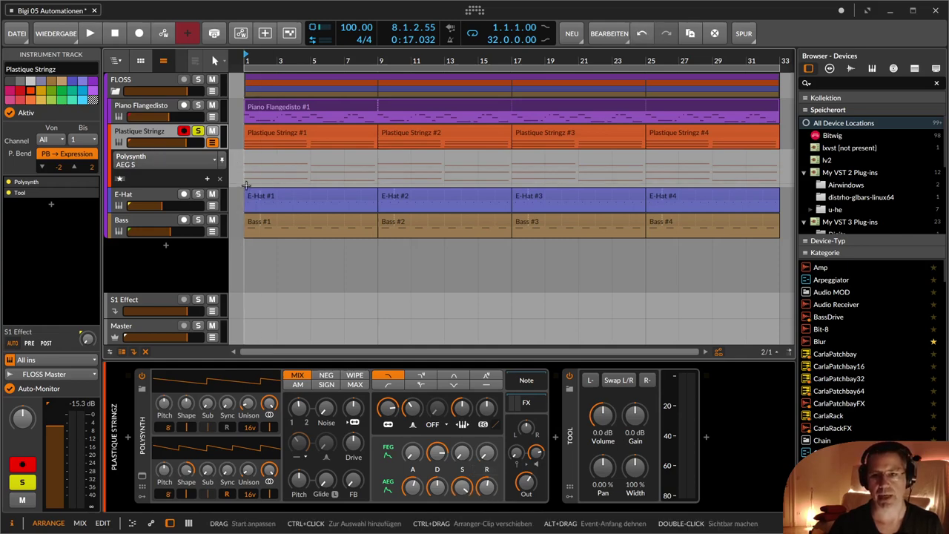
{"action": "left_click", "coordinate": [388, 416]}
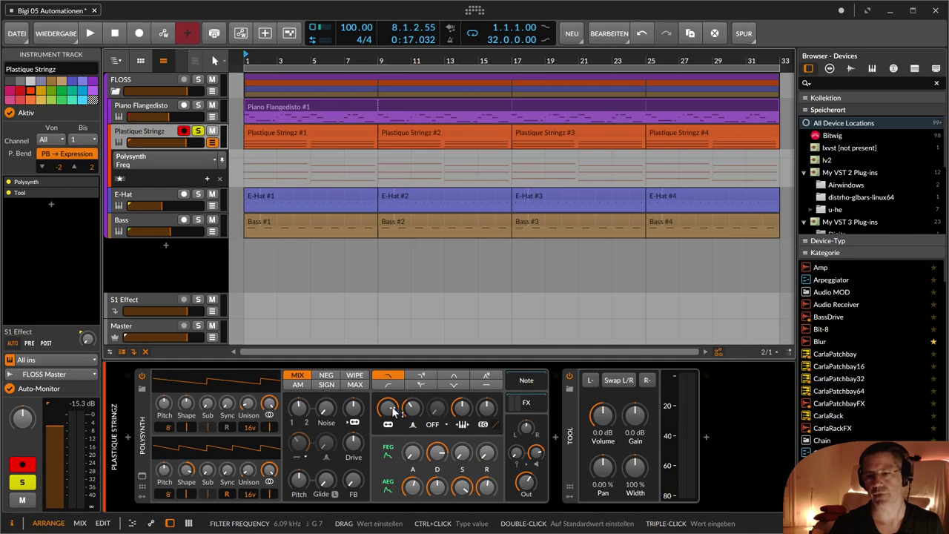
- Draw a filter frequency curve from bar 1 to bar 33, with dips near bars 6 and 17 and a peak near bar 11
{"action": "left_click", "coordinate": [245, 164]}
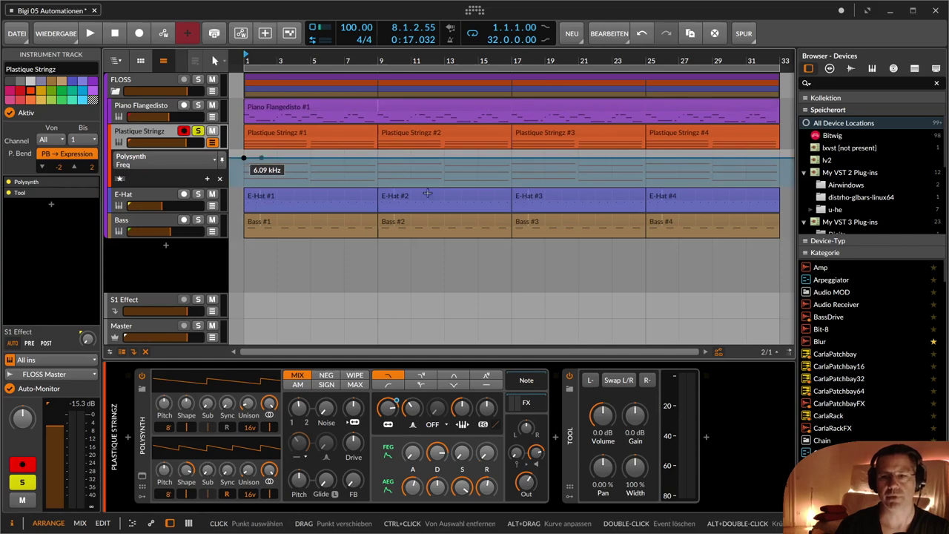
{"action": "left_click", "coordinate": [780, 158]}
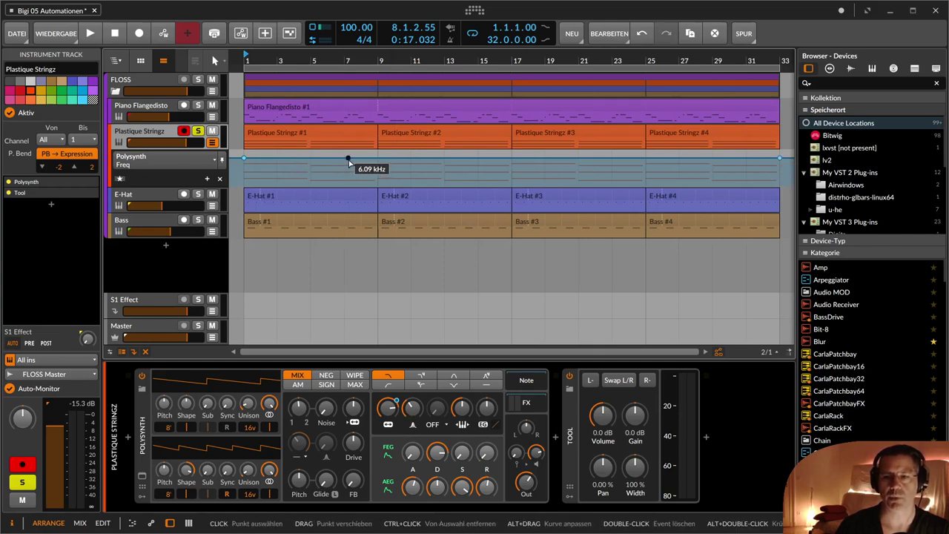
{"action": "left_click", "coordinate": [344, 161]}
{"action": "left_click_drag", "start_coordinate": [344, 161], "coordinate": [331, 183]}
{"action": "left_click_drag", "start_coordinate": [408, 179], "coordinate": [412, 153]}
{"action": "left_click_drag", "start_coordinate": [481, 159], "coordinate": [524, 184]}
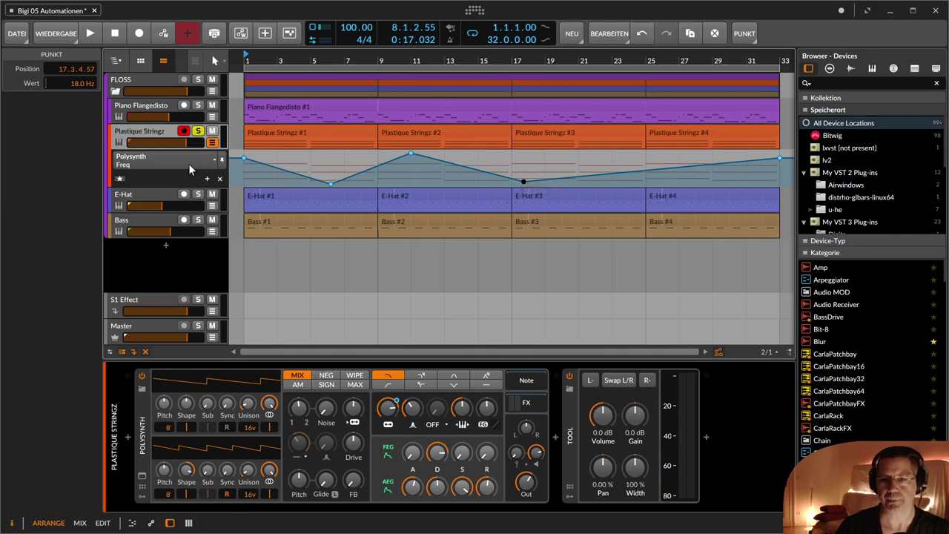
- Add a separate automation lane for the Polysynth's filter resonance and show all lanes of Plastique Stringz, keeping frequency in the main lane
{"action": "left_click", "coordinate": [410, 410]}
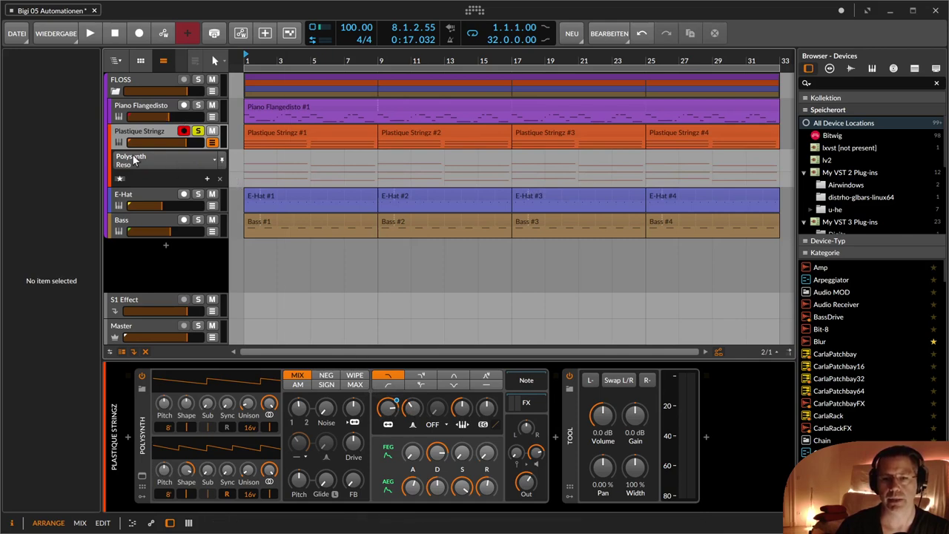
{"action": "left_click", "coordinate": [389, 415]}
{"action": "right_click", "coordinate": [412, 409]}
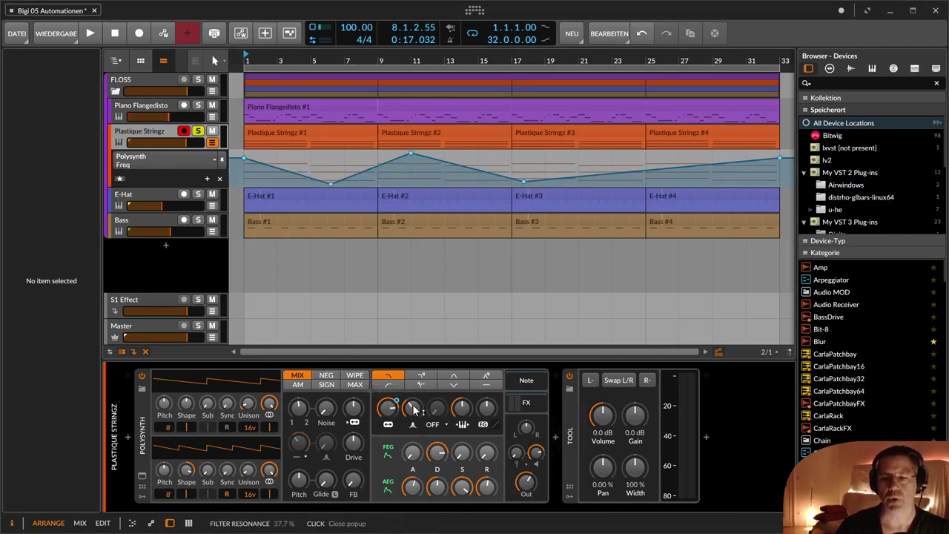
{"action": "left_click", "coordinate": [470, 439]}
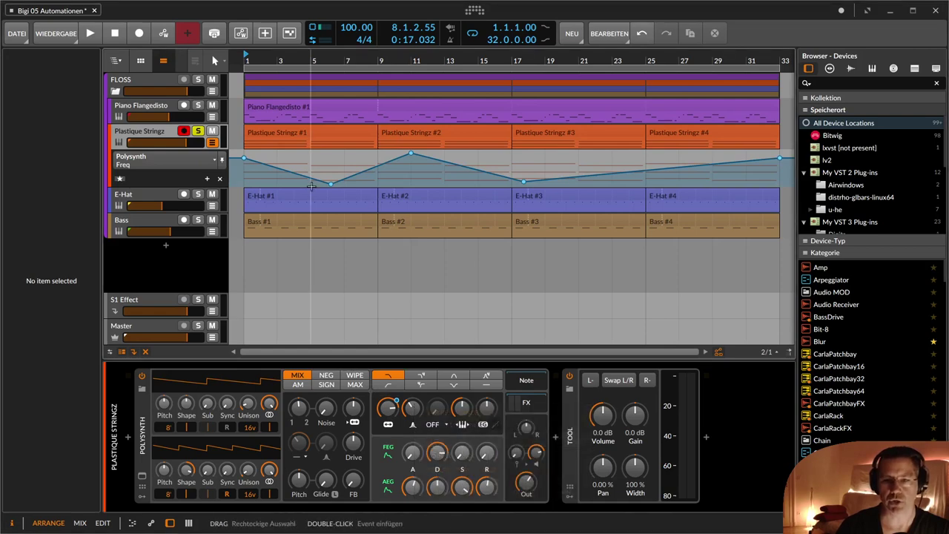
{"action": "left_click", "coordinate": [119, 181]}
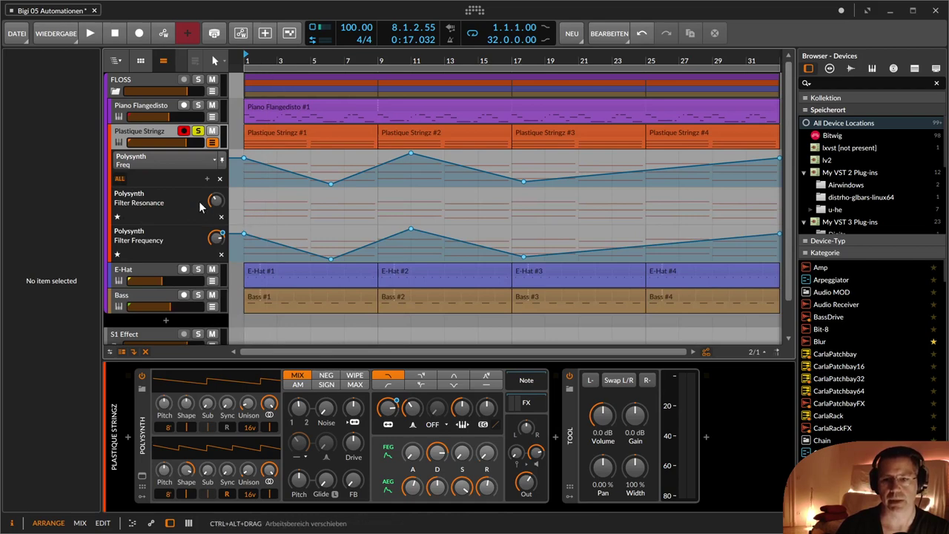
- Draw a filter resonance curve between 37.7% endpoints at bars 1 and 33, dipping near bars 7 and 16 and peaking near bar 12
{"action": "left_click", "coordinate": [245, 210]}
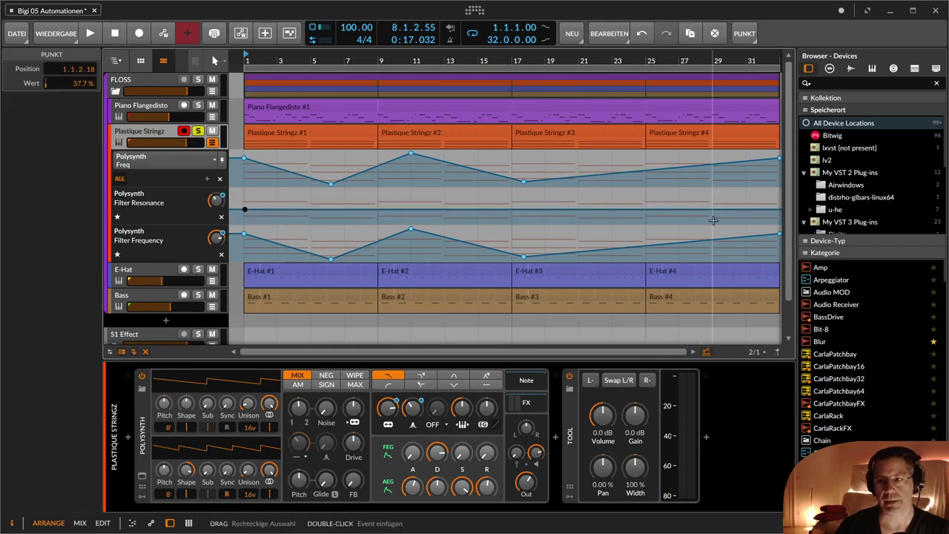
{"action": "left_click_drag", "start_coordinate": [605, 59], "coordinate": [576, 61]}
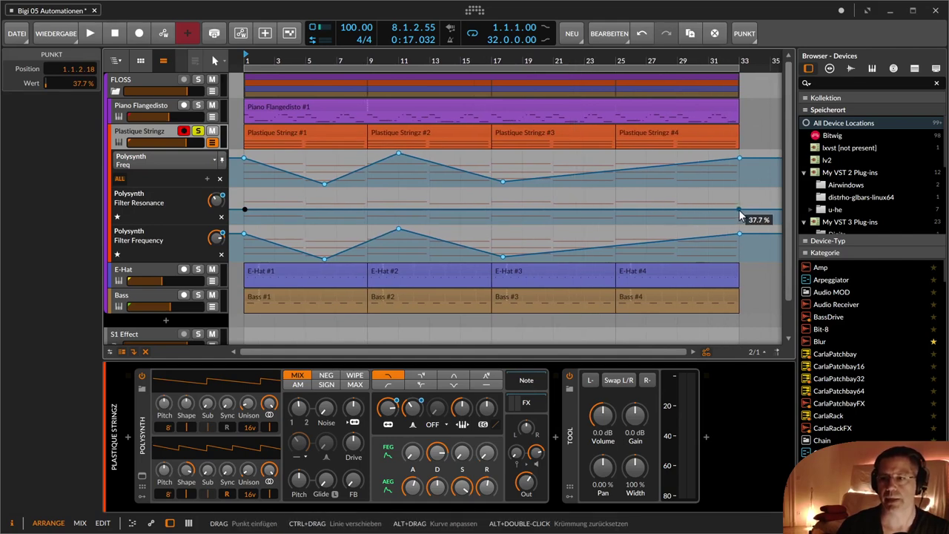
{"action": "left_click", "coordinate": [739, 211]}
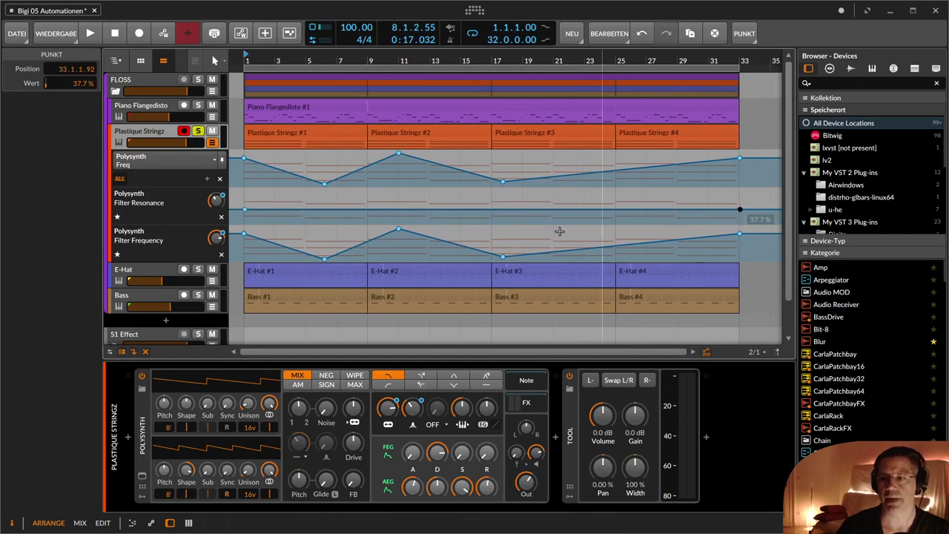
{"action": "left_click", "coordinate": [353, 214]}
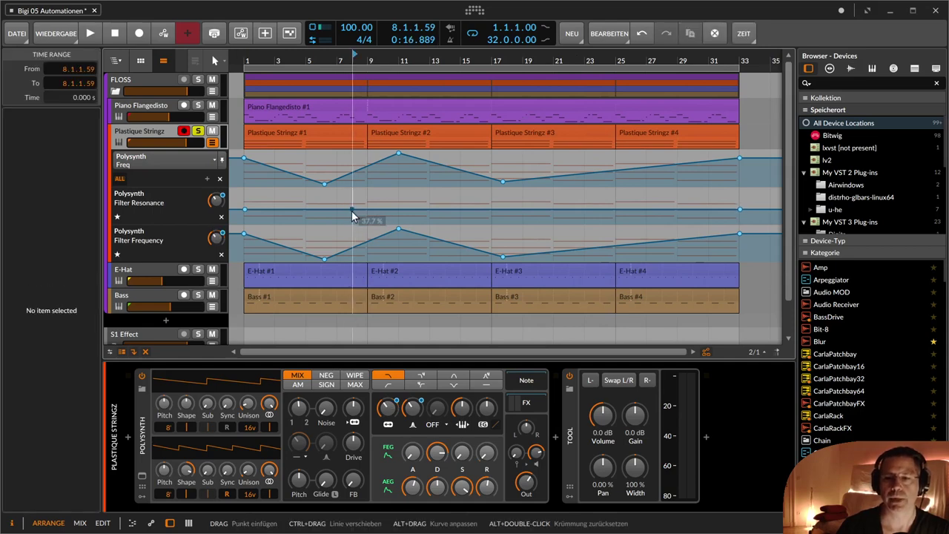
{"action": "left_click_drag", "start_coordinate": [349, 210], "coordinate": [336, 218]}
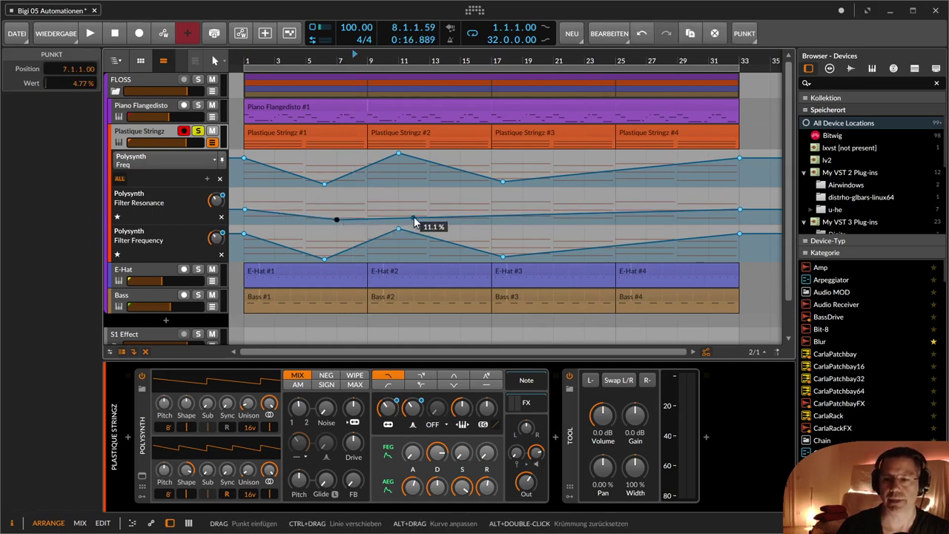
{"action": "left_click_drag", "start_coordinate": [411, 217], "coordinate": [411, 192]}
{"action": "left_click_drag", "start_coordinate": [491, 197], "coordinate": [482, 215]}
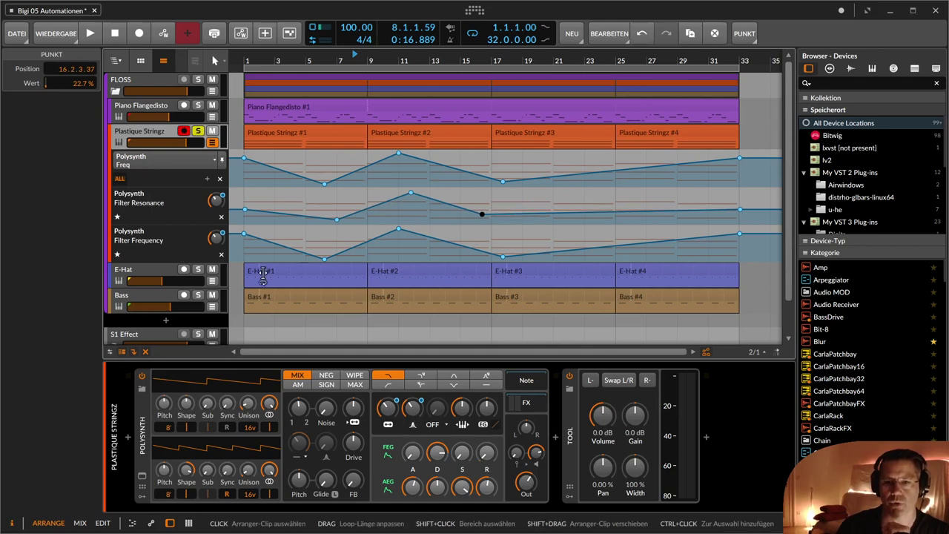
- Mark the Filter Frequency lane as a favourite and show only the favourite automation lanes of Plastique Stringz
{"action": "left_click", "coordinate": [125, 178]}
{"action": "left_click", "coordinate": [125, 180]}
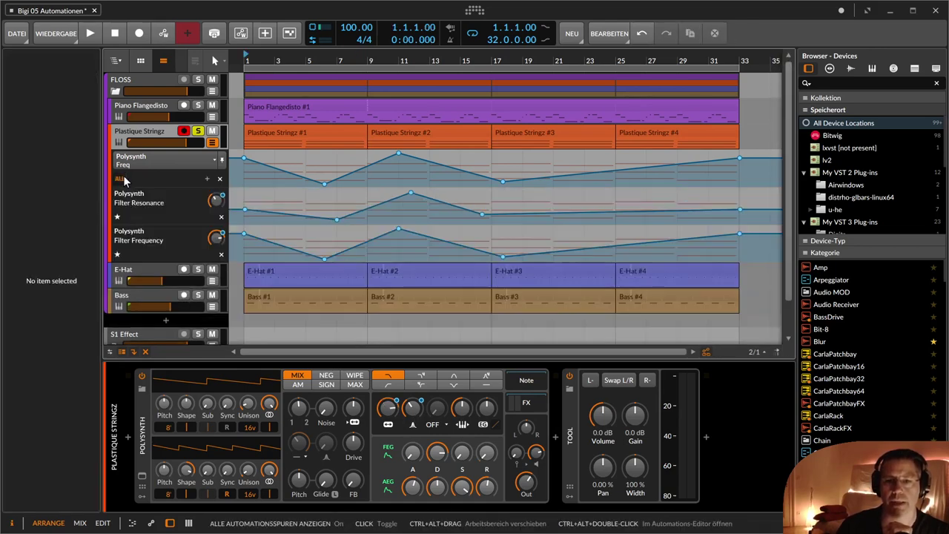
{"action": "left_click", "coordinate": [117, 215]}
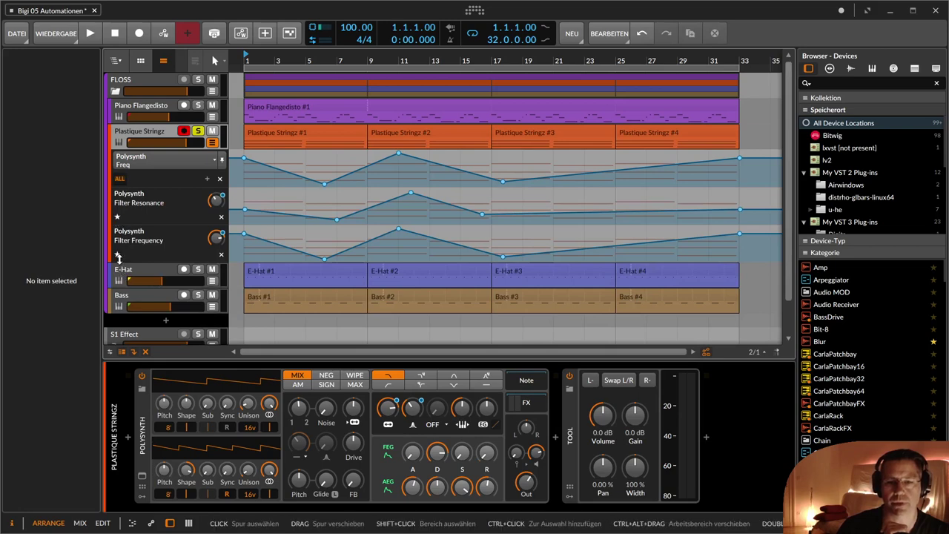
{"action": "left_click", "coordinate": [117, 253]}
{"action": "left_click", "coordinate": [121, 180]}
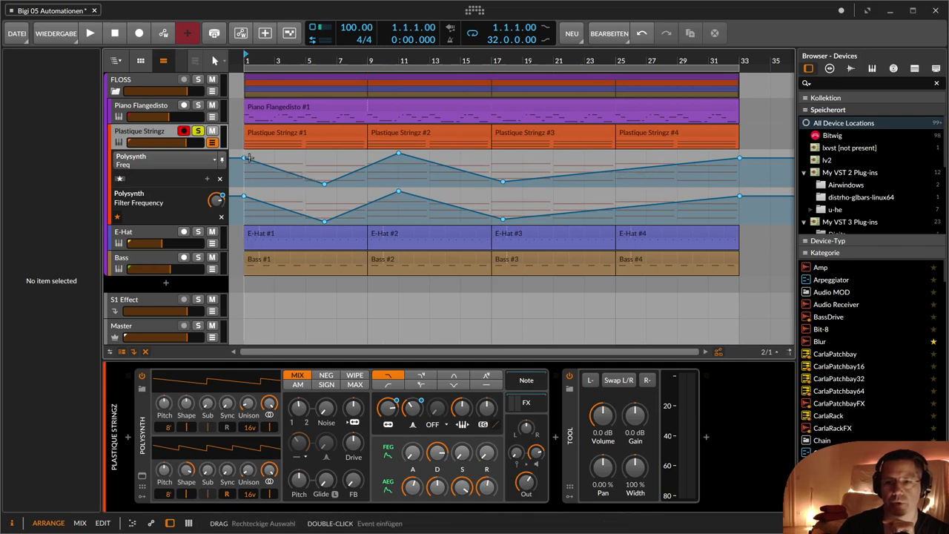
- Switch the main lane to the Polysynth's filter envelope decay, FEG D, while the favourite Filter Frequency lane stays displayed
{"action": "left_click", "coordinate": [438, 456]}
{"action": "left_click", "coordinate": [438, 458]}
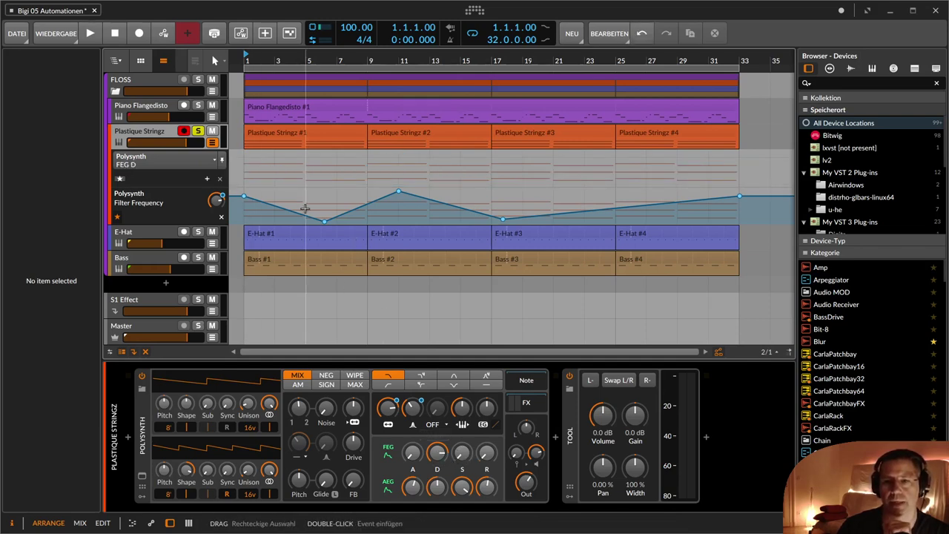
{"action": "left_click", "coordinate": [416, 489]}
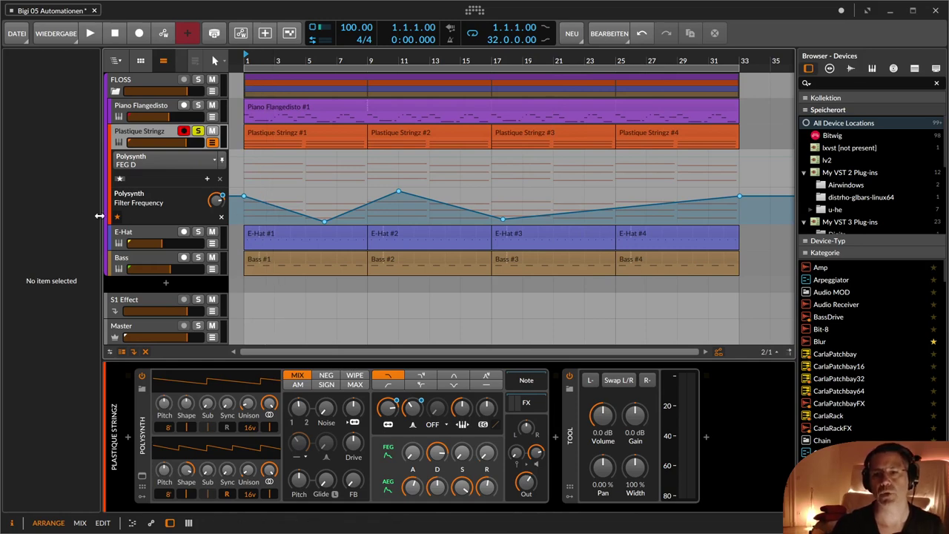
- Remove Filter Frequency from the favourites, show all automation lanes again and put the filter frequency back in the main lane
{"action": "left_click", "coordinate": [221, 216]}
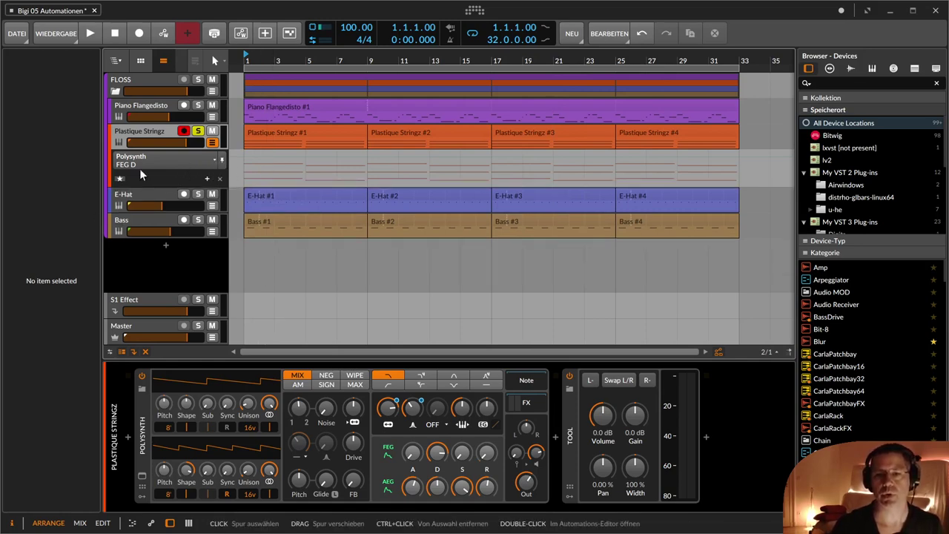
{"action": "left_click", "coordinate": [117, 178]}
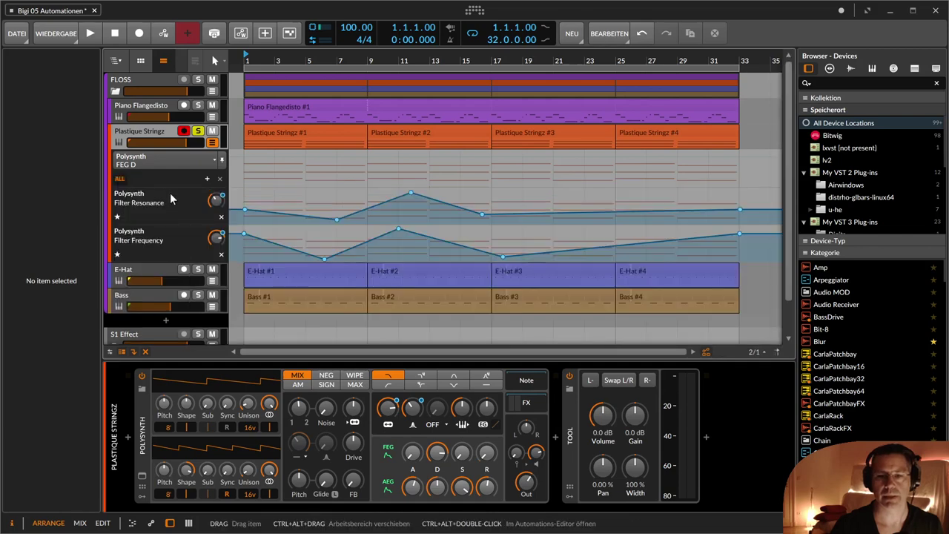
{"action": "left_click", "coordinate": [218, 239]}
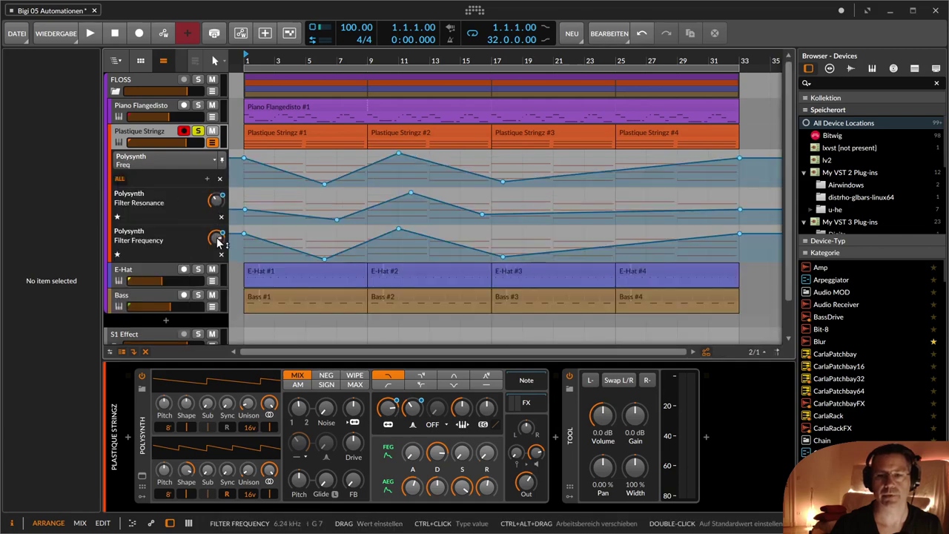
- Examine the main lane's parameter focus lock and its automation parameter choices for the Polysynth, Tool and Mixer
{"action": "left_click", "coordinate": [222, 160]}
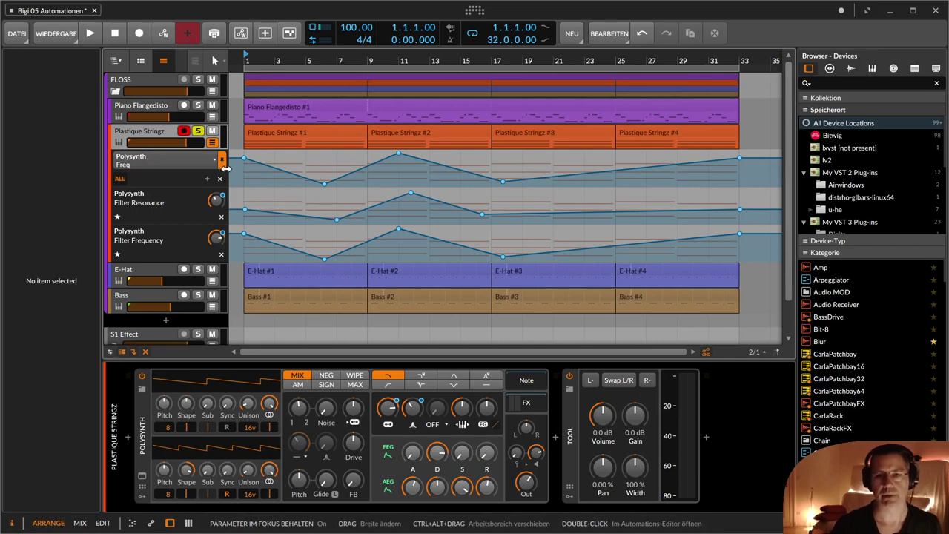
{"action": "left_click", "coordinate": [205, 161]}
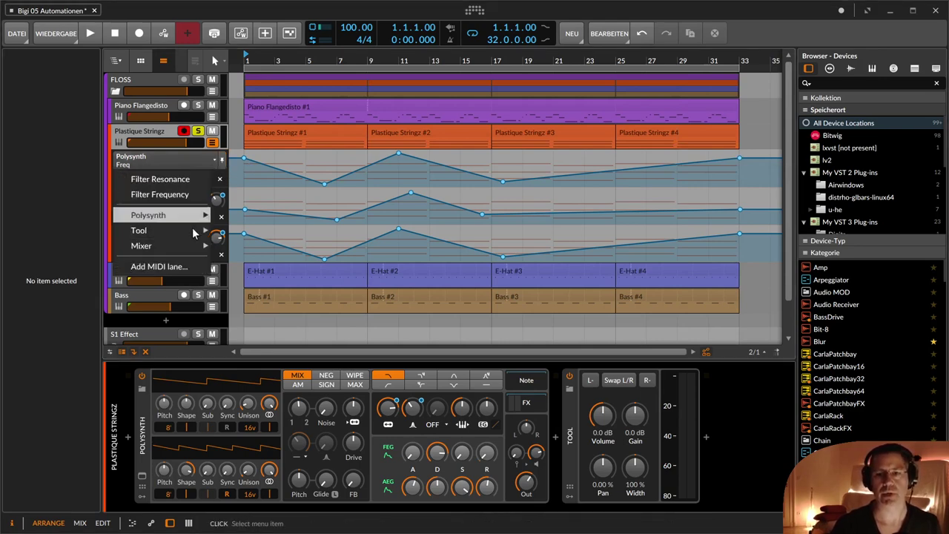
{"action": "mouse_move", "coordinate": [192, 247]}
{"action": "mouse_move", "coordinate": [189, 220]}
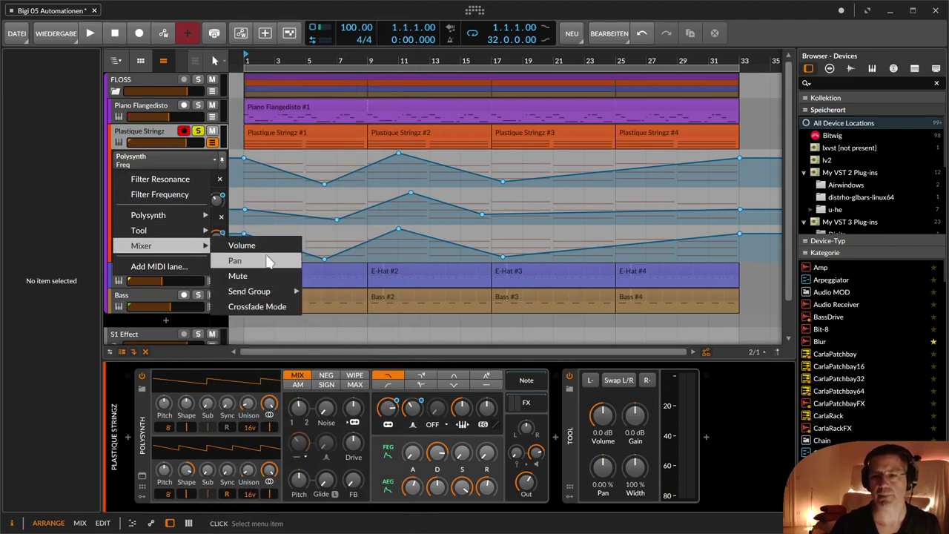
{"action": "left_click", "coordinate": [712, 436]}
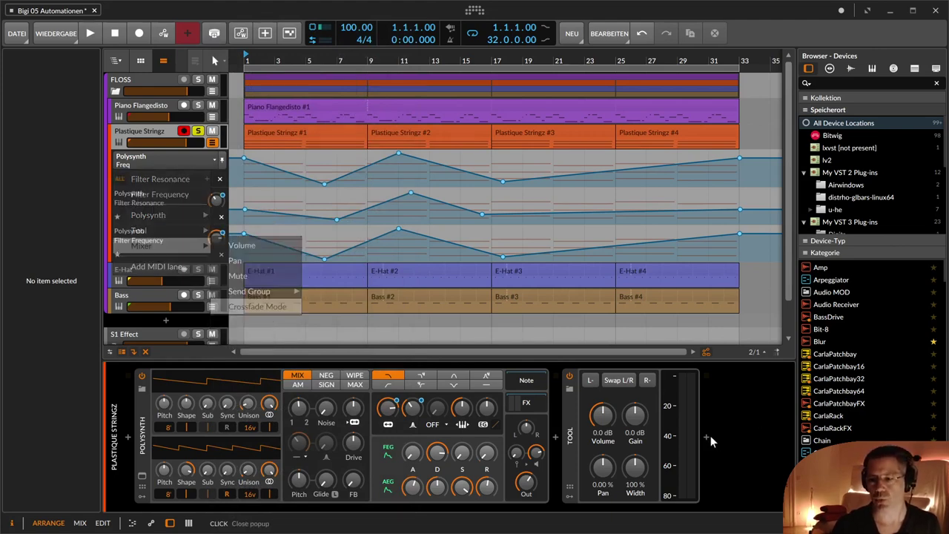
- Add a new instrument track below Plastique Stringz and load the Surge synth on it
{"action": "left_click", "coordinate": [706, 436]}
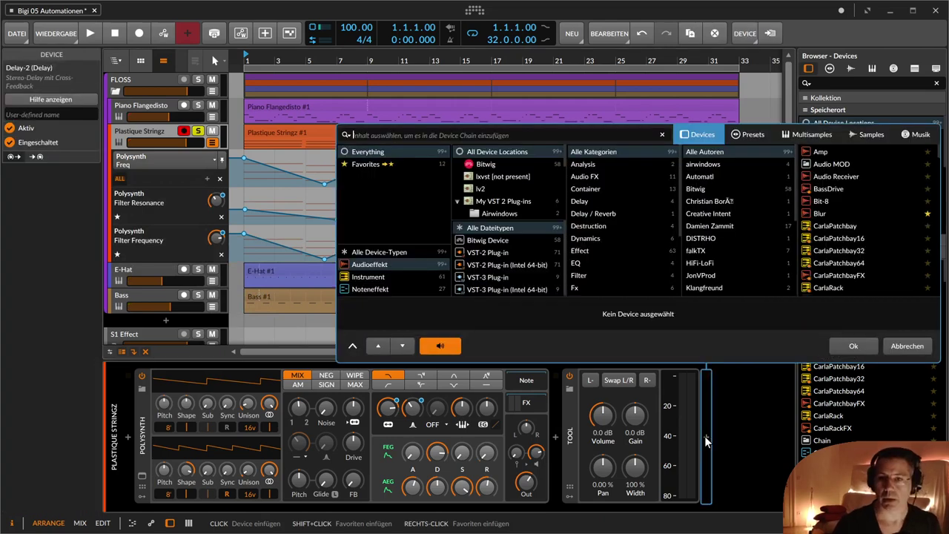
{"action": "key", "text": "Escape"}
{"action": "key", "text": "ctrl+t"}
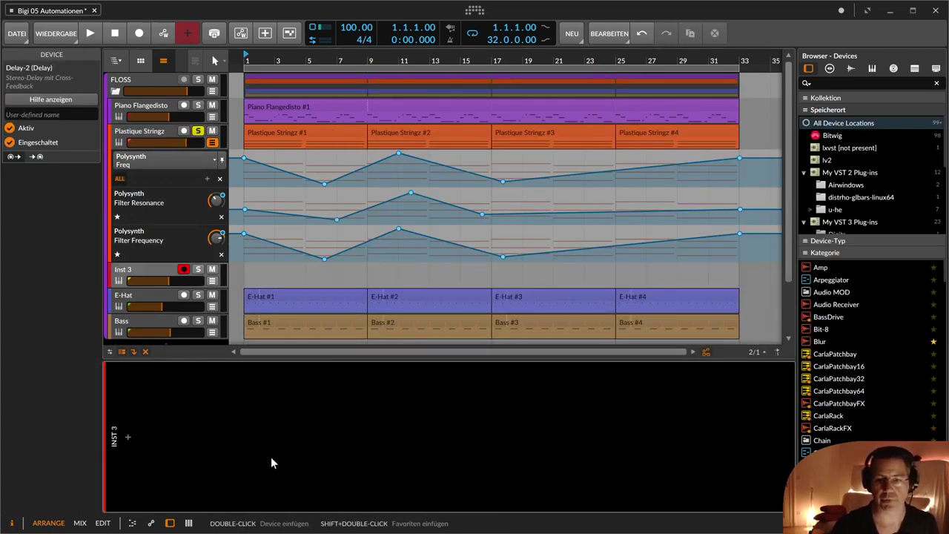
{"action": "left_click", "coordinate": [128, 438]}
{"action": "type", "text": "su"}
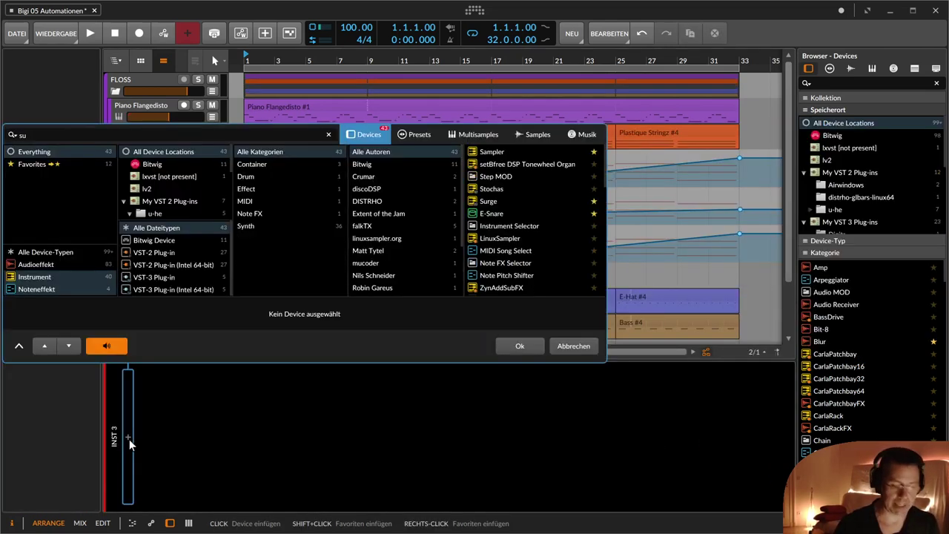
{"action": "type", "text": "rge"}
{"action": "key", "text": "Return"}
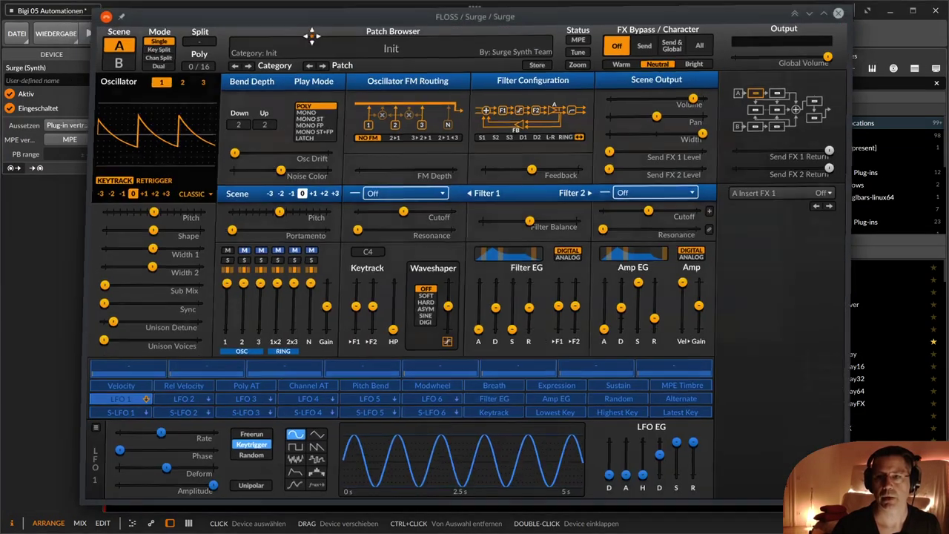
- Uncover the track list, hide the Plastique Stringz automation lanes and move the Surge track below Bass, outside the FLOSS group
{"action": "left_click_drag", "start_coordinate": [252, 12], "coordinate": [506, 34]}
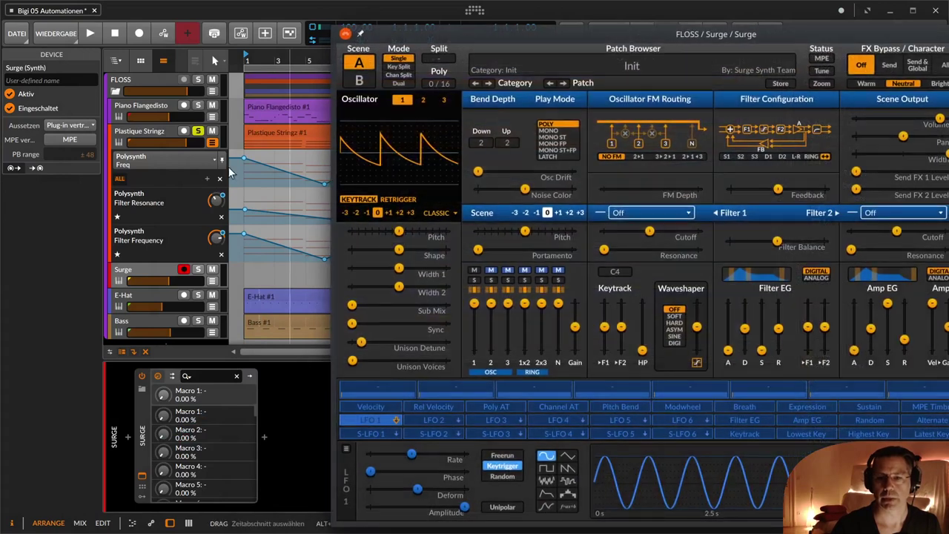
{"action": "left_click", "coordinate": [213, 144]}
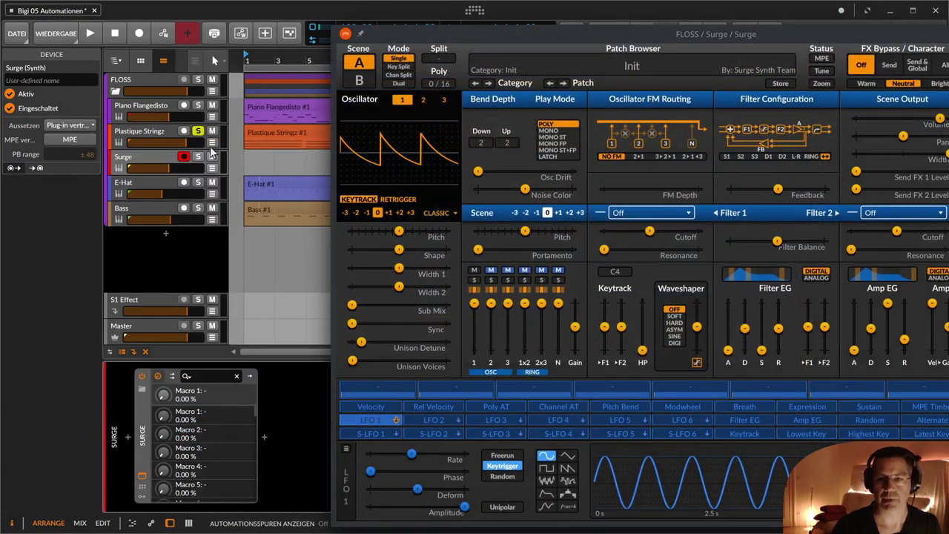
{"action": "left_click_drag", "start_coordinate": [152, 158], "coordinate": [171, 227]}
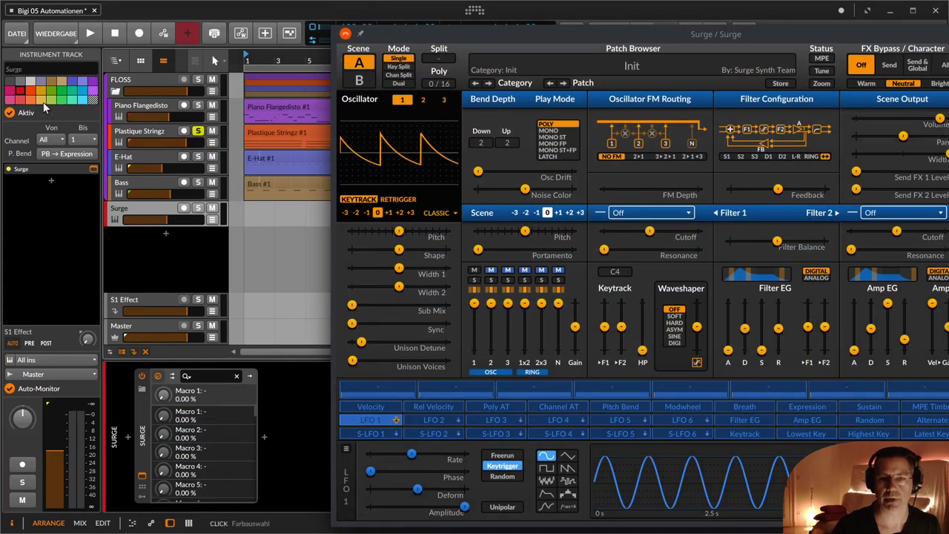
- Colour the Surge track yellow and arm it for recording
{"action": "left_click", "coordinate": [41, 100]}
{"action": "left_click", "coordinate": [183, 208]}
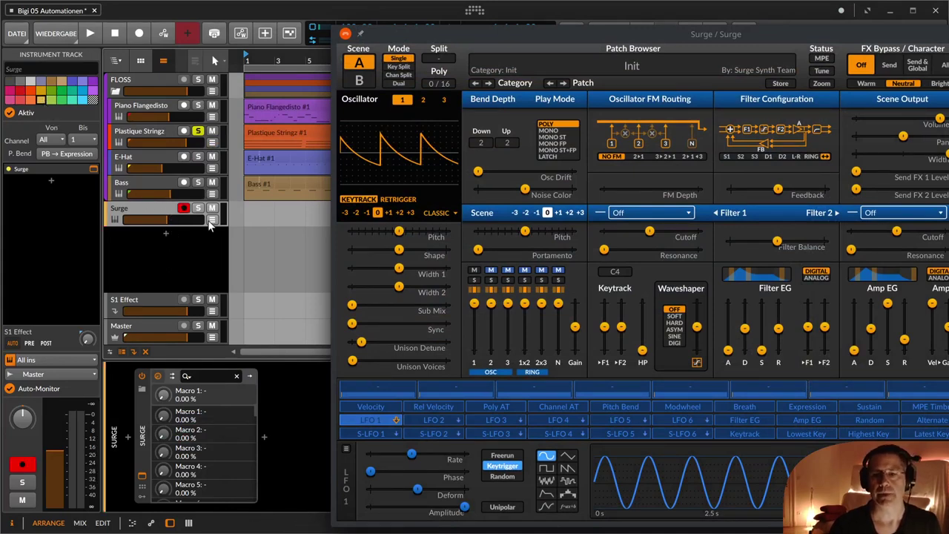
- Show the Surge track's automation lane and adjust oscillator 1 pitch to about -0.51 semitones and filter envelope release to about 0.365 s
{"action": "left_click", "coordinate": [212, 221]}
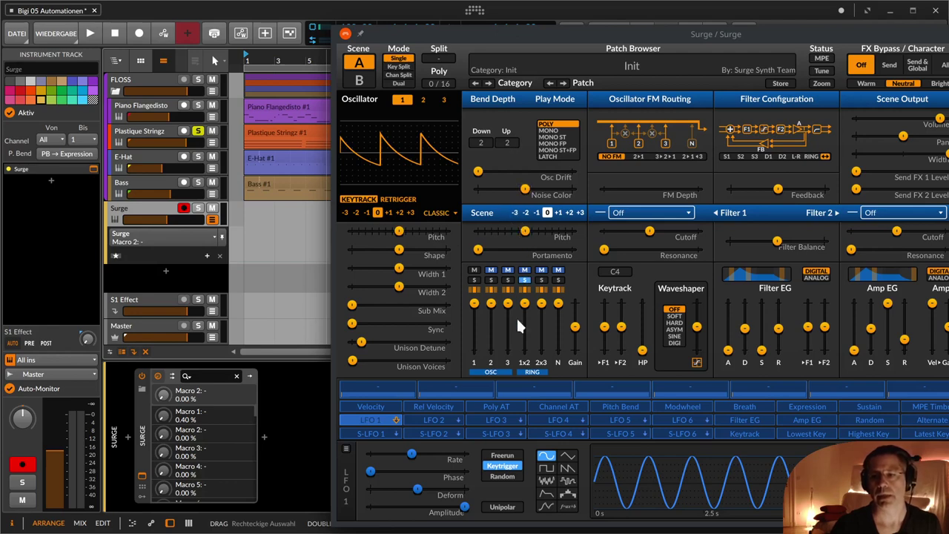
{"action": "mouse_move", "coordinate": [478, 308]}
{"action": "left_mouse_down"}
{"action": "mouse_move", "coordinate": [472, 301]}
{"action": "mouse_move", "coordinate": [491, 324]}
{"action": "mouse_move", "coordinate": [488, 302]}
{"action": "mouse_move", "coordinate": [475, 319]}
{"action": "mouse_move", "coordinate": [475, 303]}
{"action": "left_mouse_up"}
{"action": "mouse_move", "coordinate": [401, 233]}
{"action": "left_mouse_down"}
{"action": "mouse_move", "coordinate": [411, 235]}
{"action": "mouse_move", "coordinate": [384, 236]}
{"action": "left_mouse_up"}
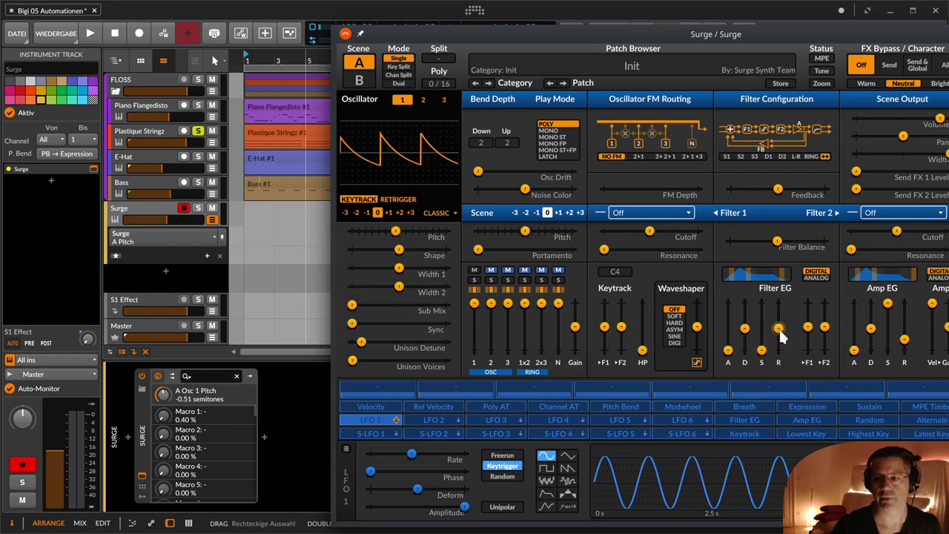
{"action": "mouse_move", "coordinate": [779, 329]}
{"action": "left_mouse_down"}
{"action": "mouse_move", "coordinate": [780, 302]}
{"action": "mouse_move", "coordinate": [779, 328]}
{"action": "left_mouse_up"}
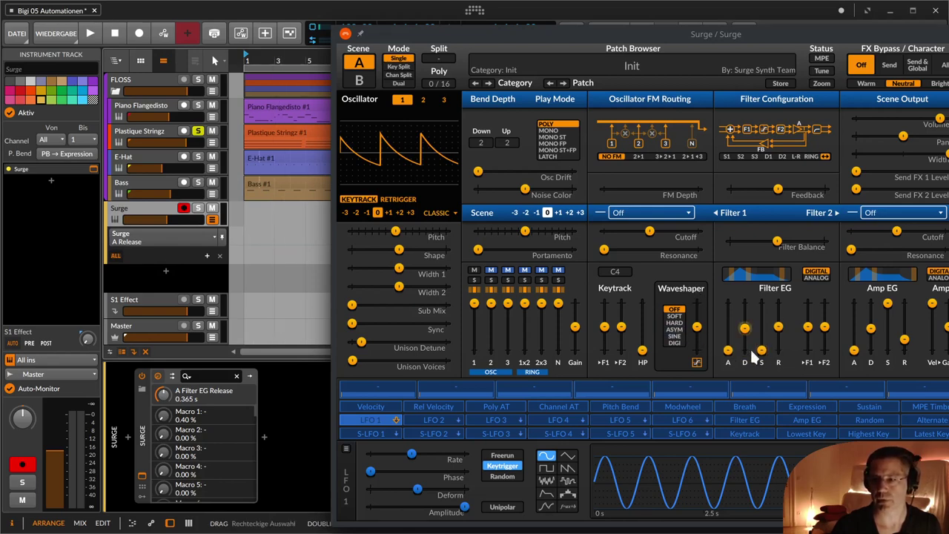
- Set Surge's Filter EG Sustain to about 14.7% and draw its automation rising from bar 1 to 62.7% near bar 3
{"action": "left_click_drag", "start_coordinate": [764, 353], "coordinate": [761, 342]}
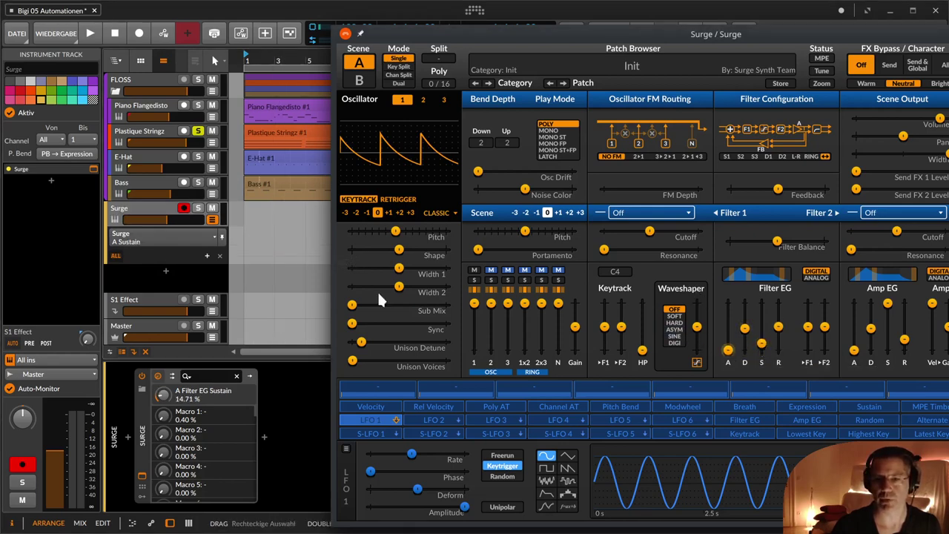
{"action": "double_click", "coordinate": [264, 256]}
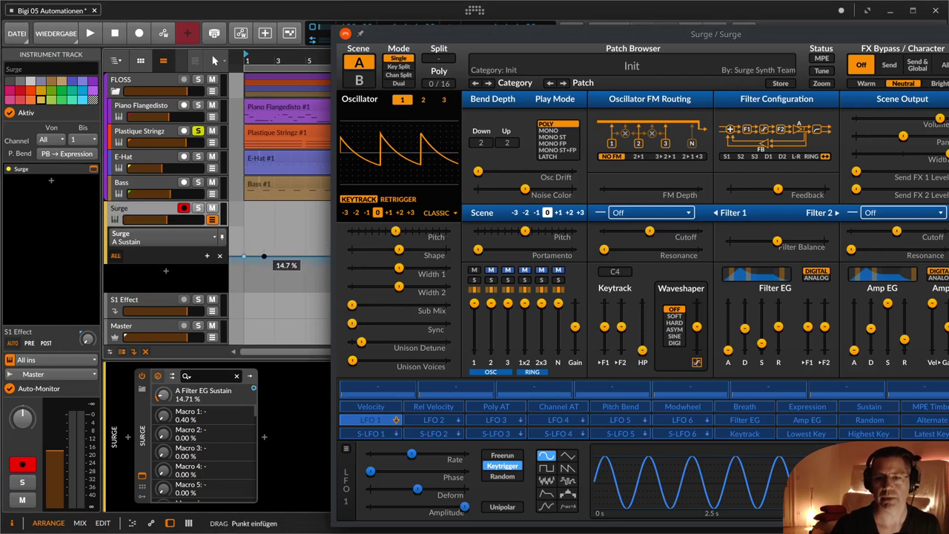
{"action": "left_click_drag", "start_coordinate": [264, 255], "coordinate": [274, 241]}
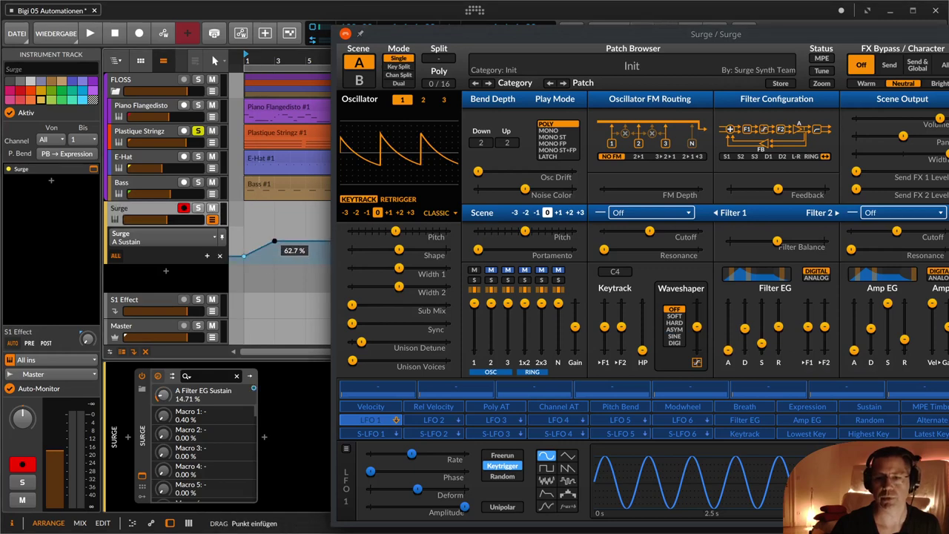
- Set filter 1's FEG Mod Amount to about 6.05 semitones and automate it from 54.0% at bar 1, dipping near bar 3 and rising near bar 4
{"action": "left_click", "coordinate": [823, 328]}
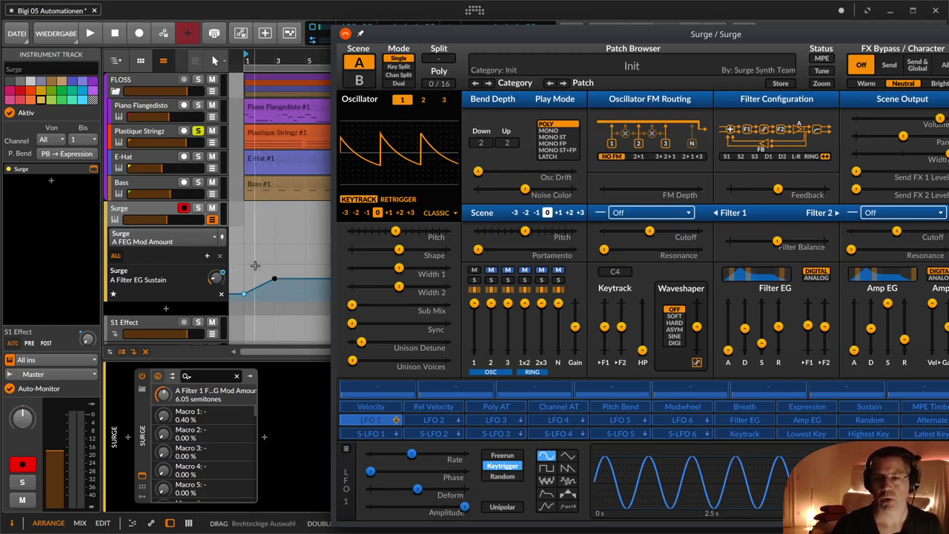
{"action": "double_click", "coordinate": [244, 244]}
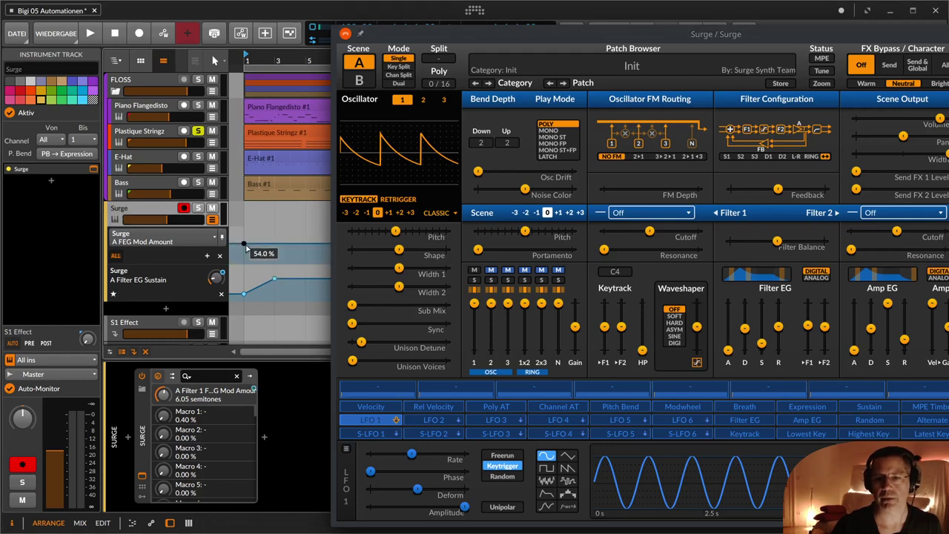
{"action": "left_click_drag", "start_coordinate": [275, 244], "coordinate": [293, 236]}
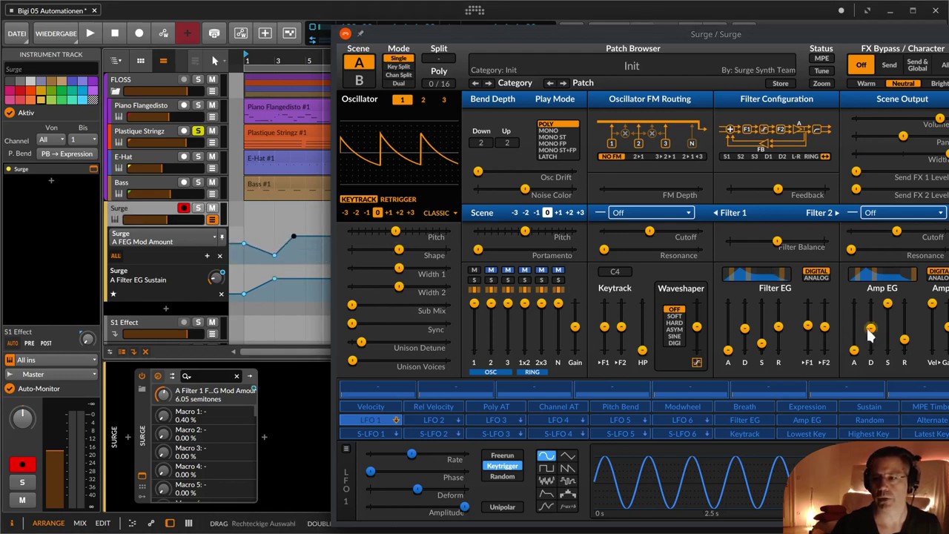
- Automate Surge's Feedback from 50.0% at bar 1 with a peak near bar 2 and a dip and jump near bar 4, and close the plug-in window
{"action": "left_click", "coordinate": [783, 186]}
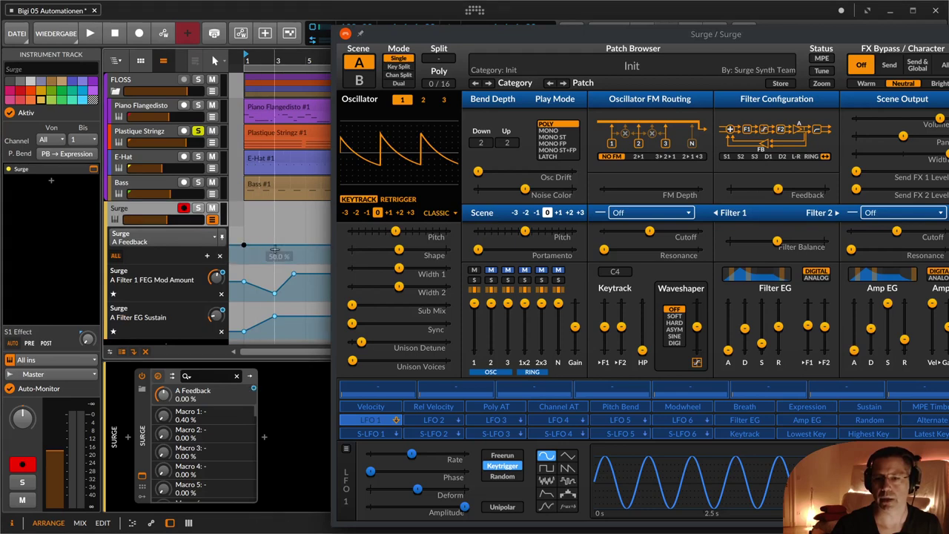
{"action": "double_click", "coordinate": [261, 232]}
{"action": "mouse_move", "coordinate": [284, 232]}
{"action": "left_mouse_down"}
{"action": "mouse_move", "coordinate": [295, 261]}
{"action": "mouse_move", "coordinate": [275, 230]}
{"action": "left_mouse_up"}
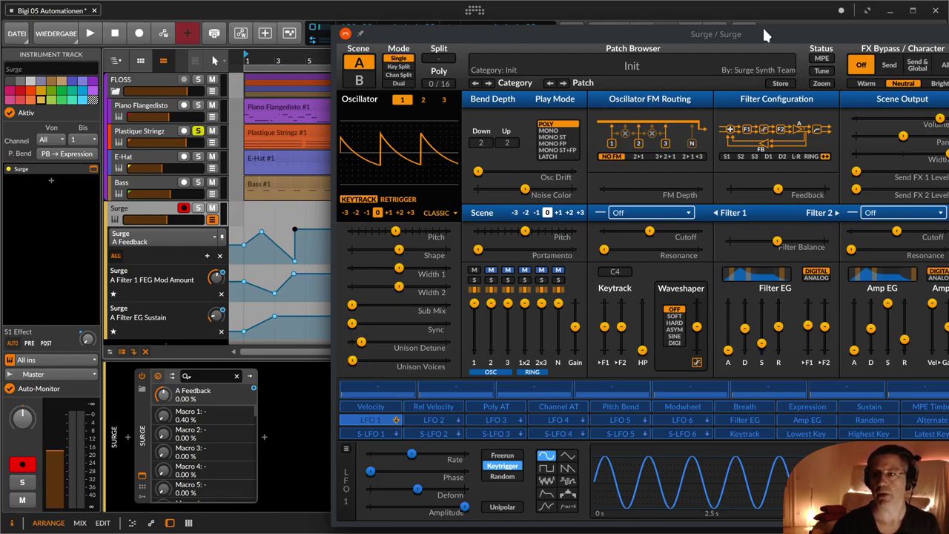
{"action": "left_click_drag", "start_coordinate": [762, 26], "coordinate": [497, 60]}
{"action": "left_click", "coordinate": [820, 67]}
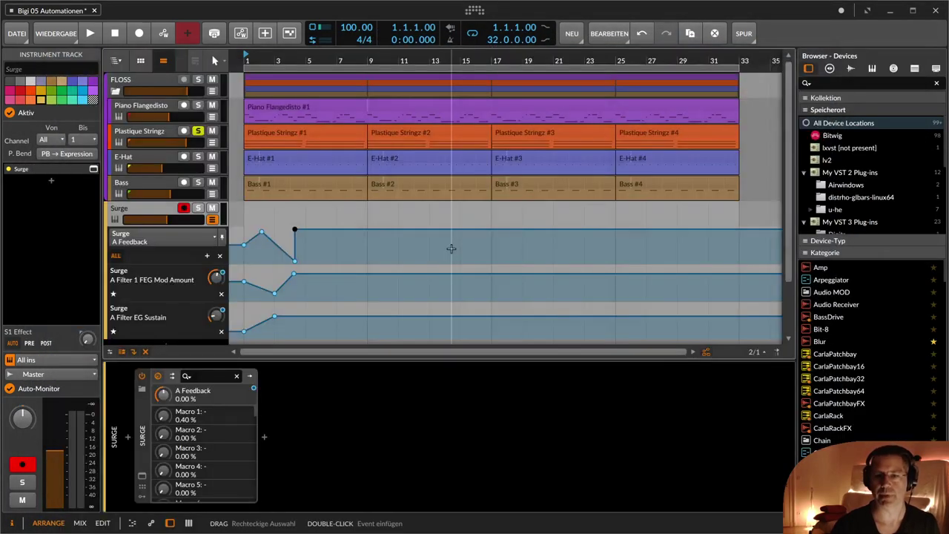
{"action": "scroll", "coordinate": [287, 241], "scroll_direction": "down", "scroll_amount": 2}
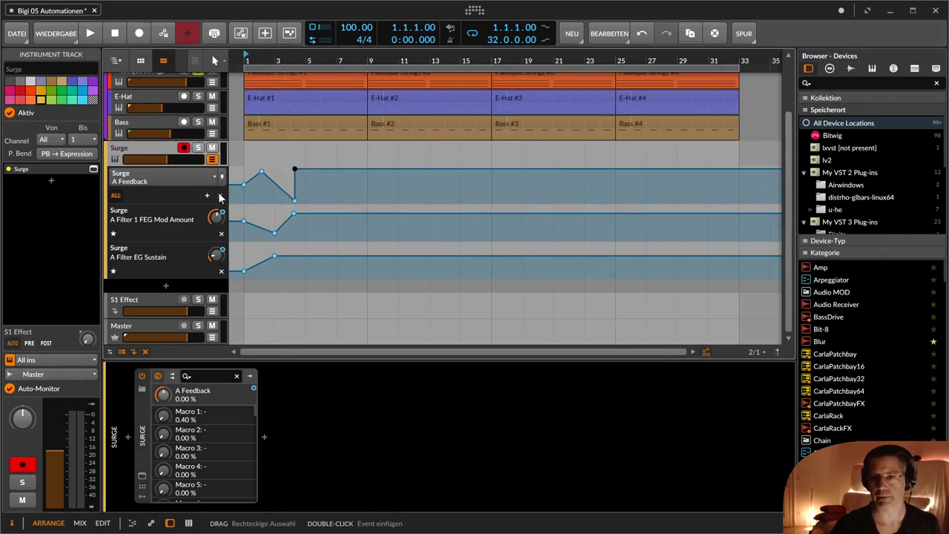
{"action": "right_click", "coordinate": [161, 151]}
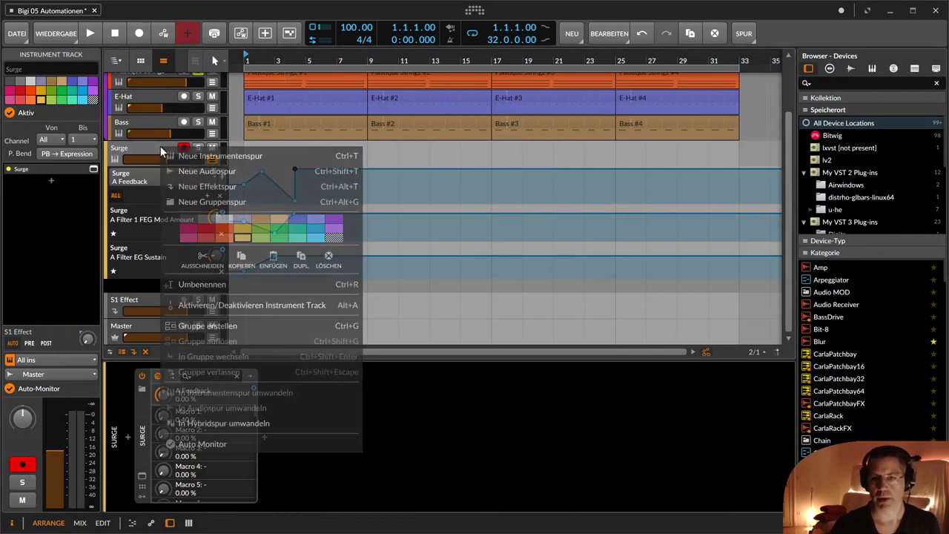
{"action": "left_click", "coordinate": [142, 147]}
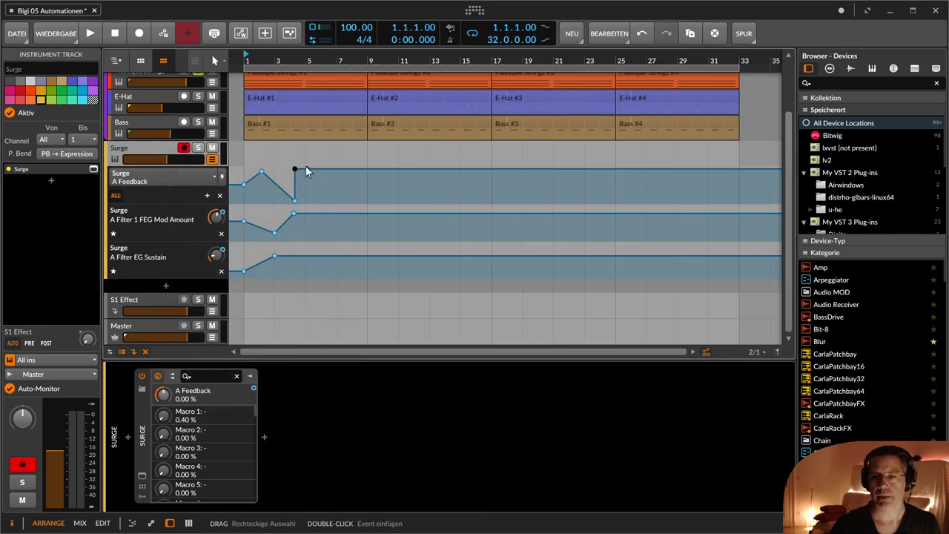
- Move the last Feedback automation point to bar 9 at 96.2% and add a point at bar 17 with 6.40%
{"action": "left_click_drag", "start_coordinate": [295, 169], "coordinate": [367, 170]}
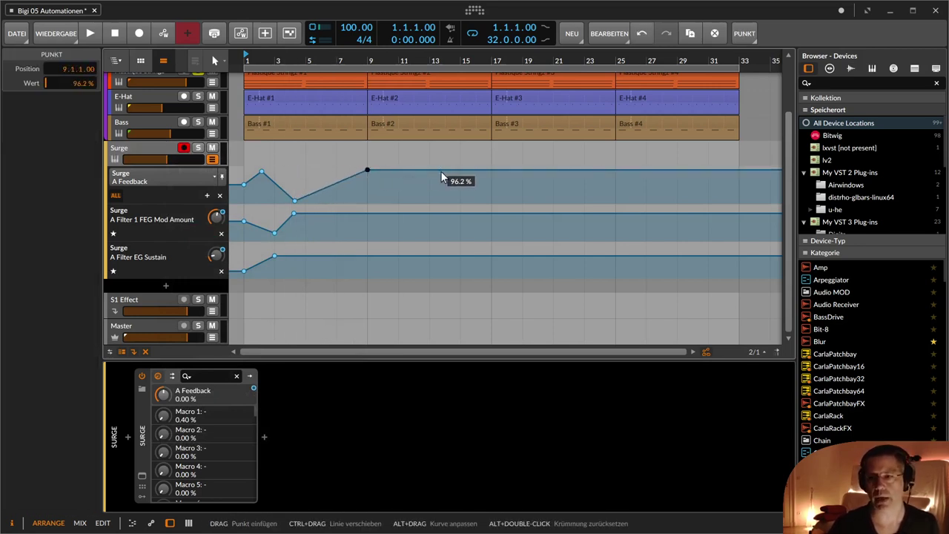
{"action": "left_click_drag", "start_coordinate": [441, 171], "coordinate": [492, 199]}
{"action": "mouse_move", "coordinate": [509, 201]}
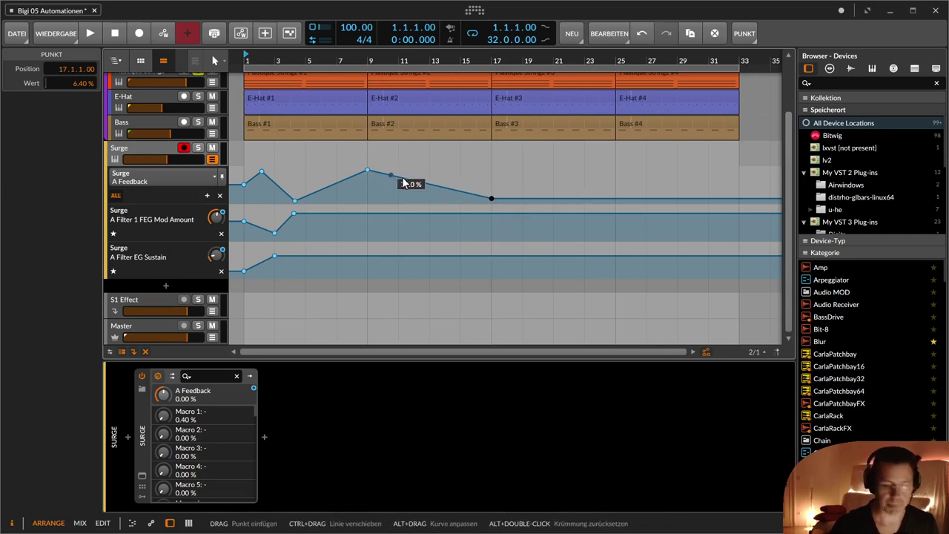
- Bend the Feedback automation segments between bars 4 and 9 and between bars 9 and 17 into upward-bulging curves
{"action": "mouse_move", "coordinate": [414, 186]}
{"action": "left_mouse_down"}
{"action": "mouse_move", "coordinate": [413, 172]}
{"action": "mouse_move", "coordinate": [414, 194]}
{"action": "mouse_move", "coordinate": [414, 172]}
{"action": "left_mouse_up"}
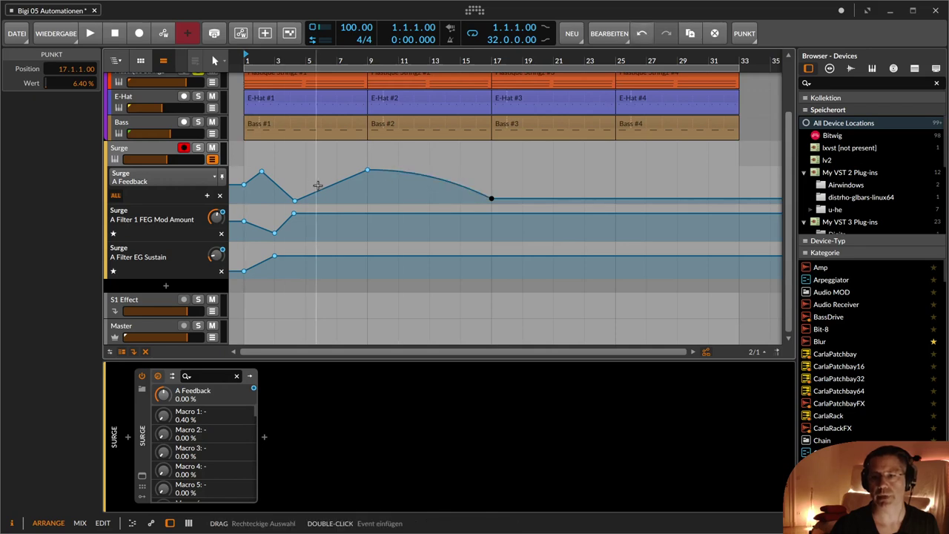
{"action": "left_click_drag", "start_coordinate": [330, 185], "coordinate": [331, 173]}
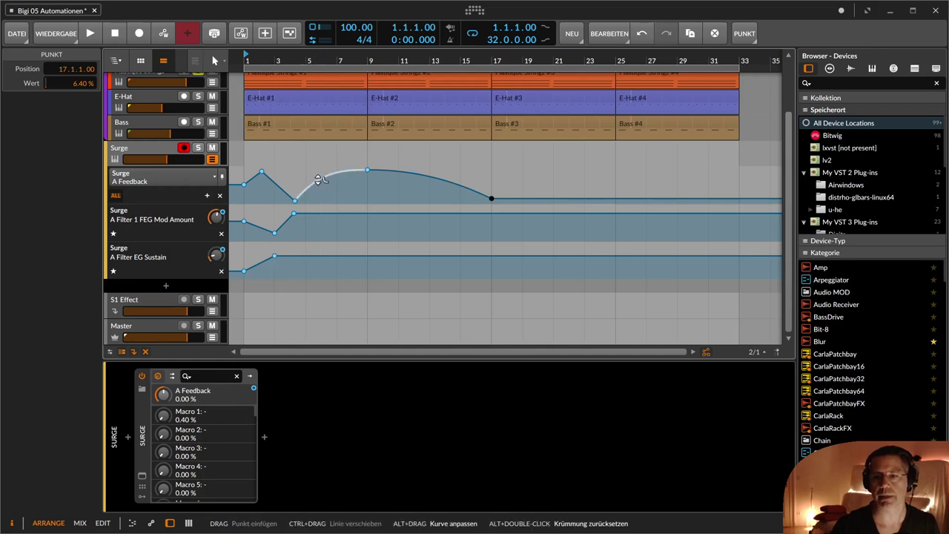
{"action": "left_click_drag", "start_coordinate": [322, 176], "coordinate": [322, 180]}
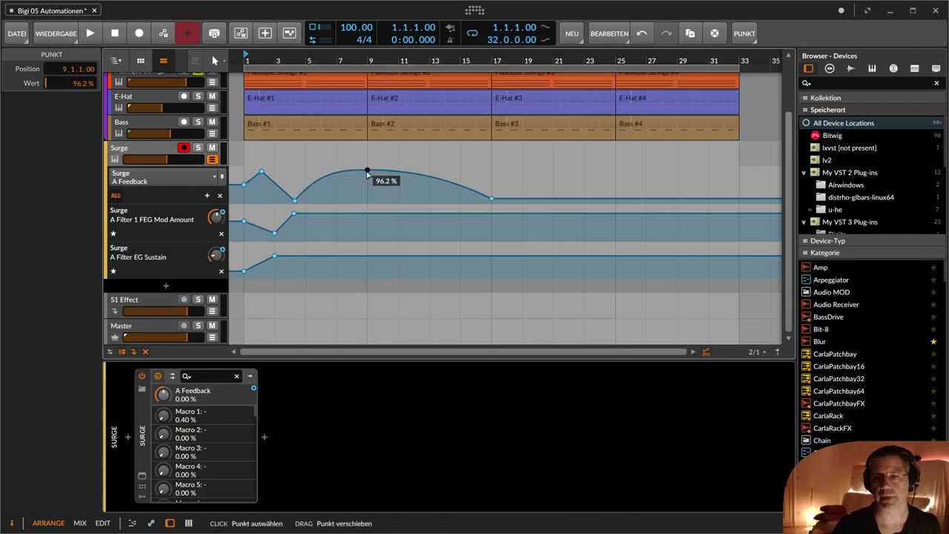
{"action": "left_click", "coordinate": [367, 170]}
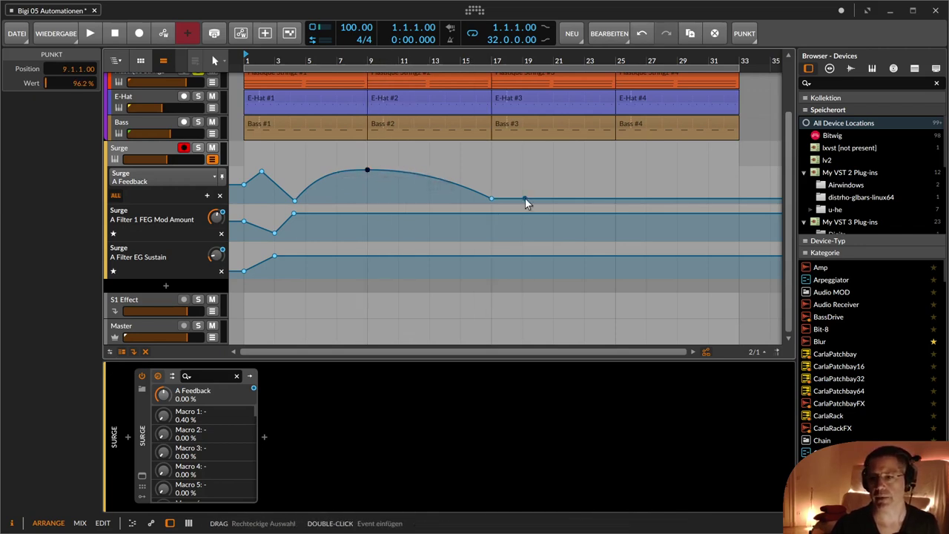
- Shape a 100% plateau in the Feedback automation from bar 17 to near bar 22, with its end point pulled slightly earlier
{"action": "left_click", "coordinate": [581, 198]}
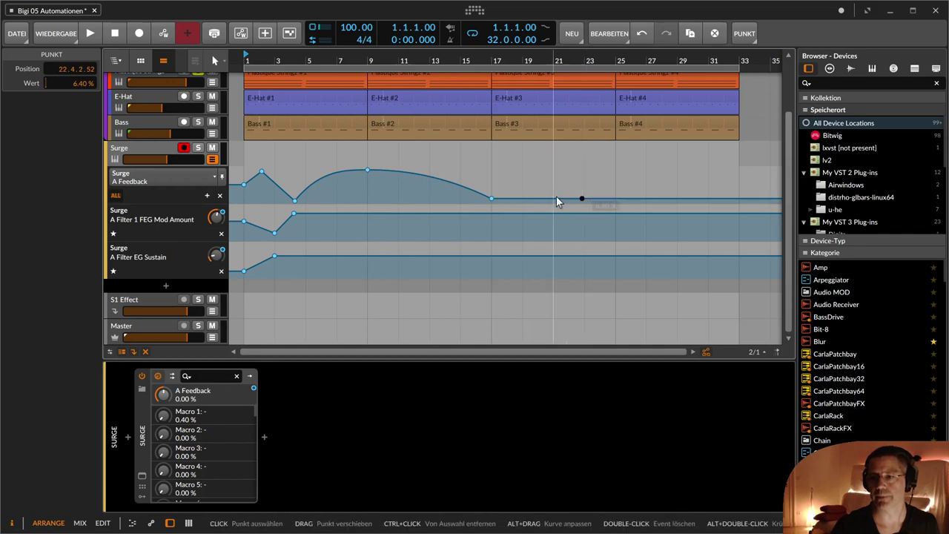
{"action": "left_click_drag", "start_coordinate": [525, 198], "coordinate": [491, 169]}
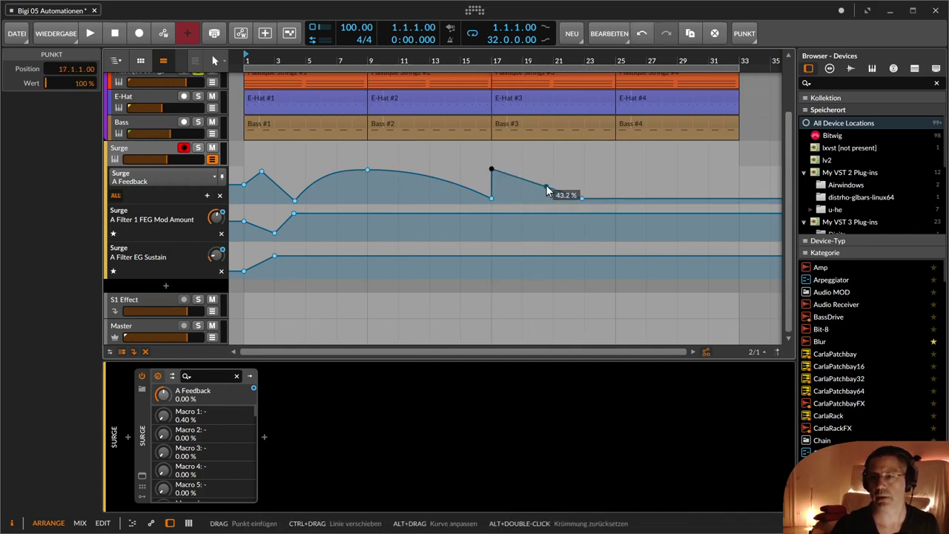
{"action": "left_click", "coordinate": [581, 169]}
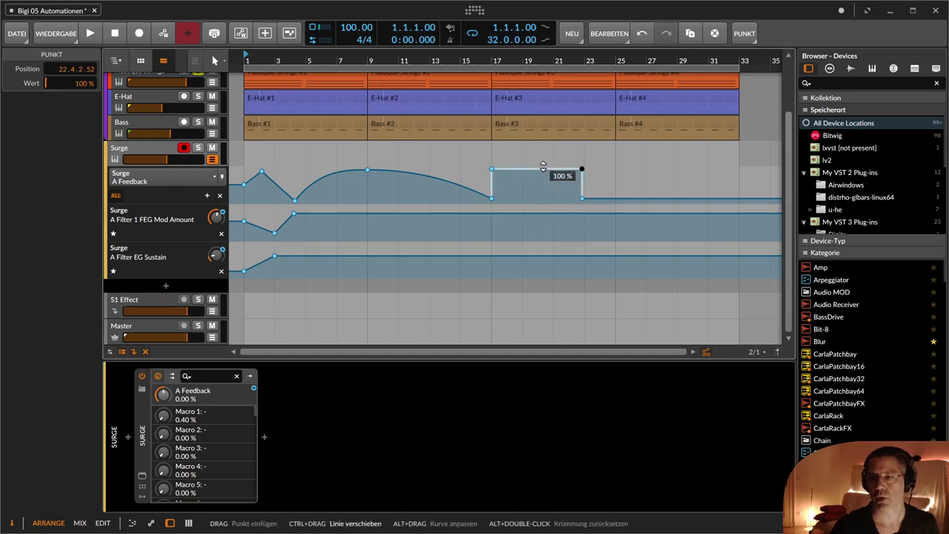
{"action": "mouse_move", "coordinate": [541, 169]}
{"action": "left_mouse_down"}
{"action": "mouse_move", "coordinate": [541, 187]}
{"action": "mouse_move", "coordinate": [541, 169]}
{"action": "left_mouse_up"}
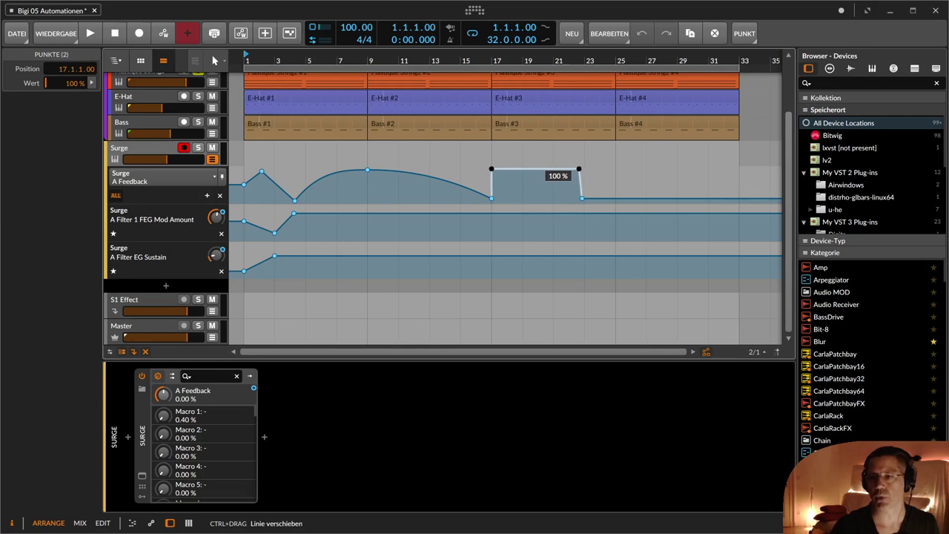
{"action": "mouse_move", "coordinate": [542, 169]}
{"action": "left_mouse_down"}
{"action": "mouse_move", "coordinate": [542, 196]}
{"action": "mouse_move", "coordinate": [549, 180]}
{"action": "mouse_move", "coordinate": [538, 169]}
{"action": "left_mouse_up"}
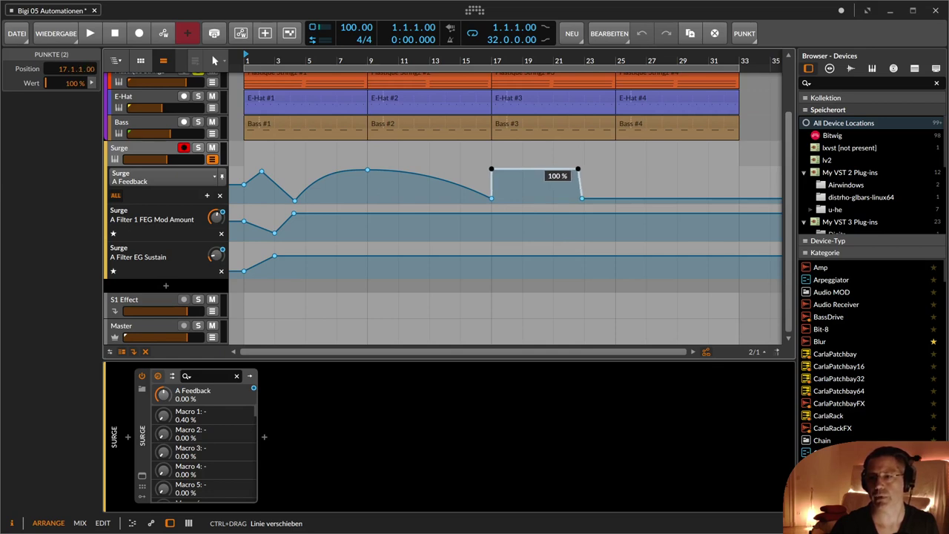
{"action": "left_click_drag", "start_coordinate": [538, 169], "coordinate": [537, 168]}
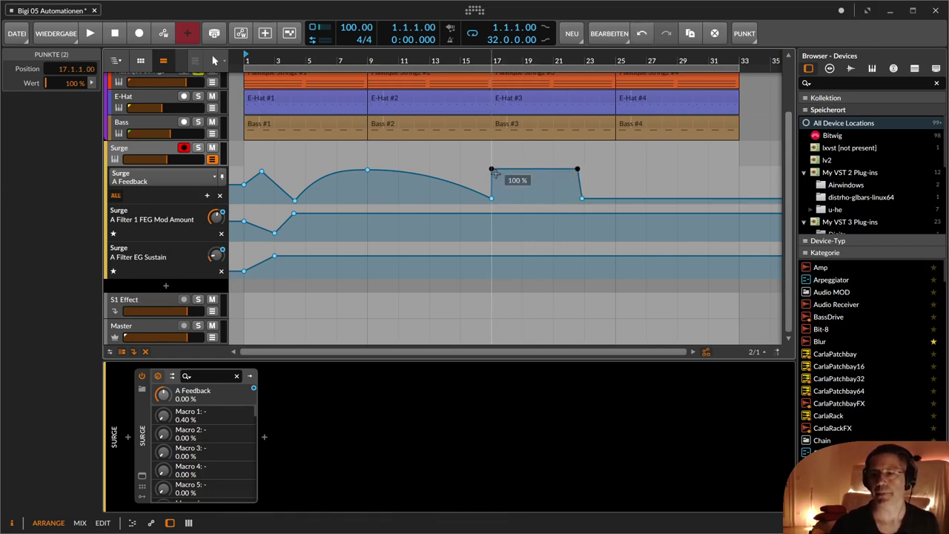
- Select the Feedback automation time range from 17.1.1.00 to 24.2.2.52 and duplicate it directly behind itself
{"action": "key", "text": "2"}
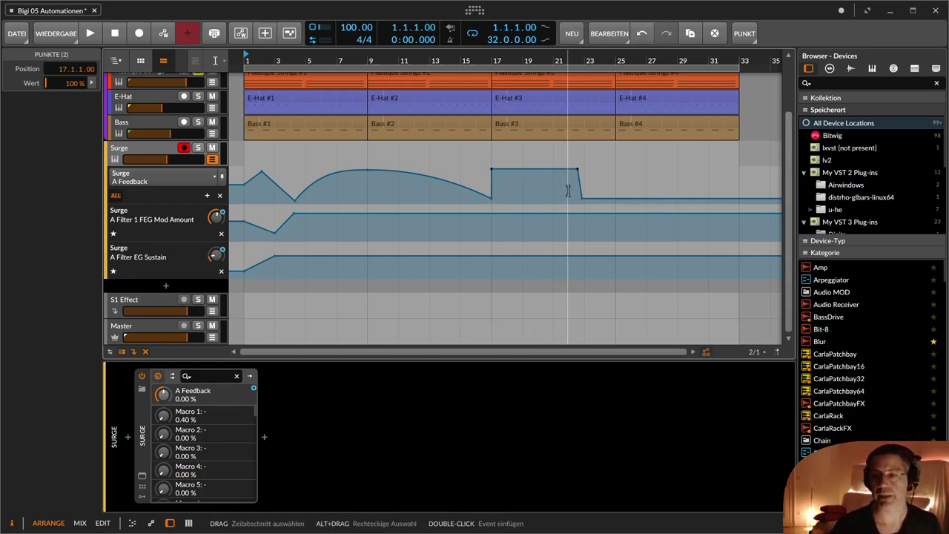
{"action": "left_click_drag", "start_coordinate": [605, 192], "coordinate": [486, 184]}
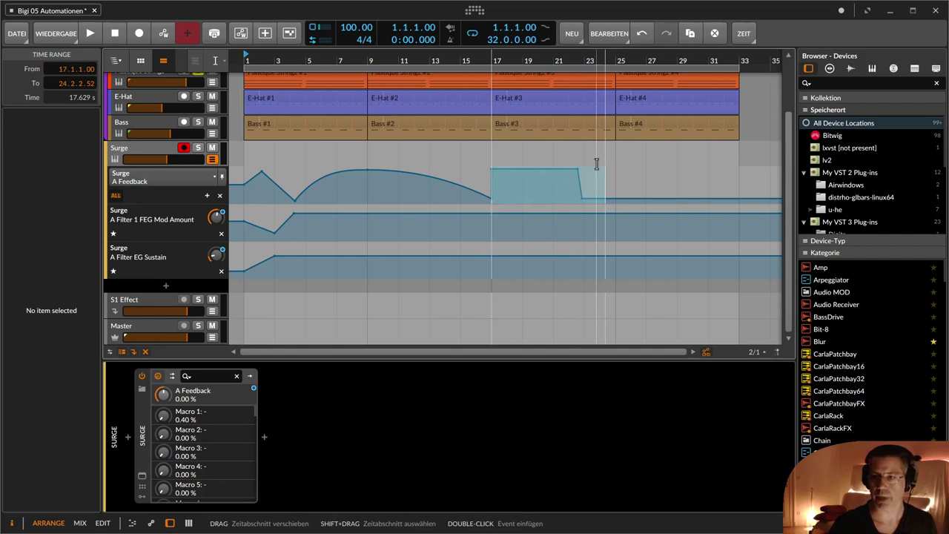
{"action": "key", "text": "ctrl+d"}
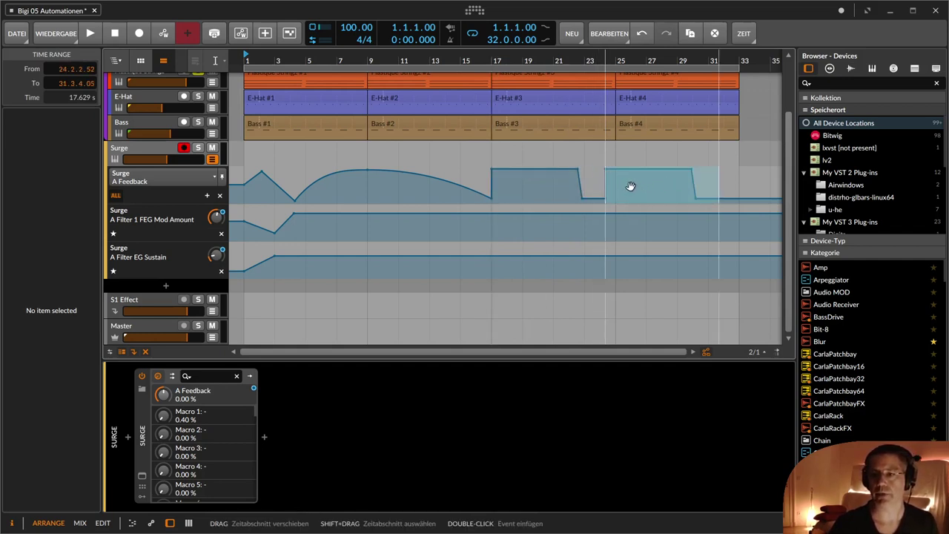
- Copy the duplicated Feedback section to bar 9, and shift the range from 24.1.4.48 to 31.1.1.00 back to 23.3.4.06
{"action": "left_click_drag", "start_coordinate": [630, 185], "coordinate": [393, 182]}
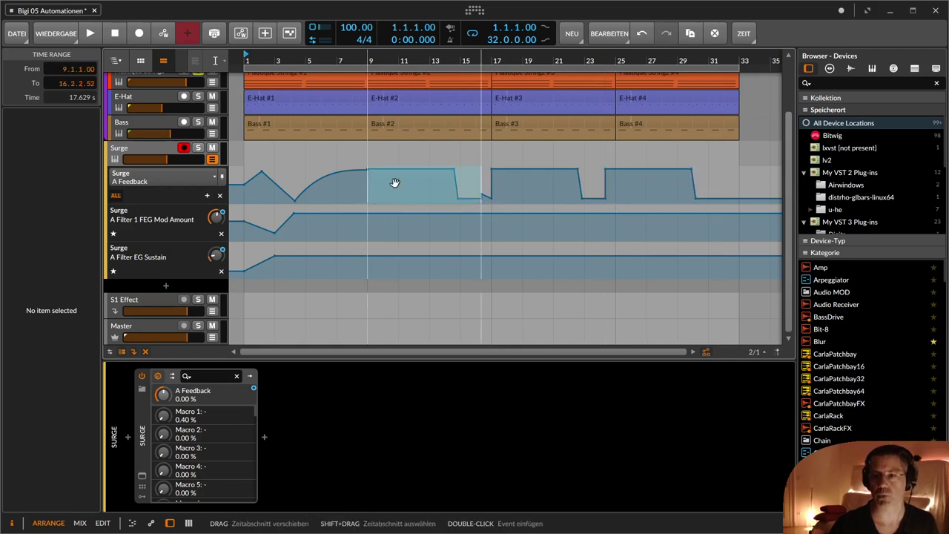
{"action": "left_click_drag", "start_coordinate": [604, 186], "coordinate": [708, 191]}
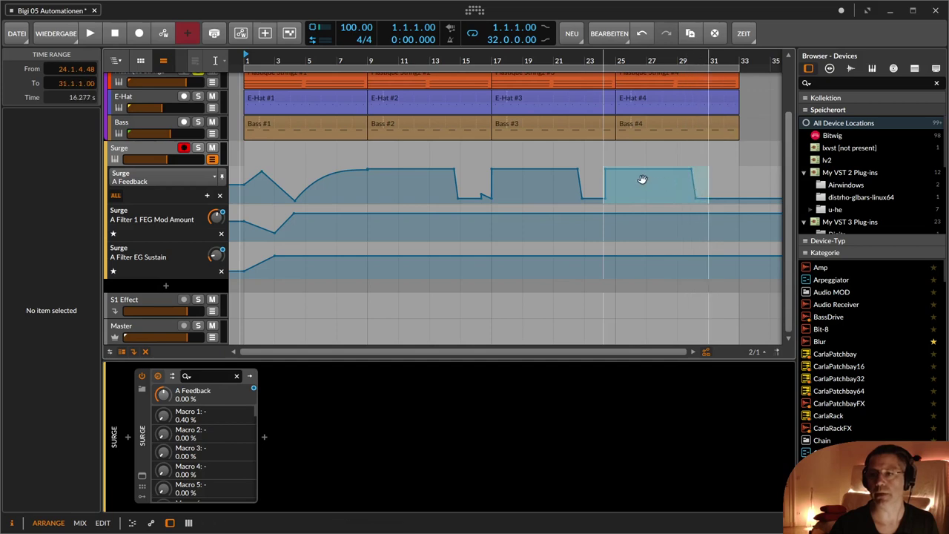
{"action": "left_click_drag", "start_coordinate": [636, 176], "coordinate": [631, 197]}
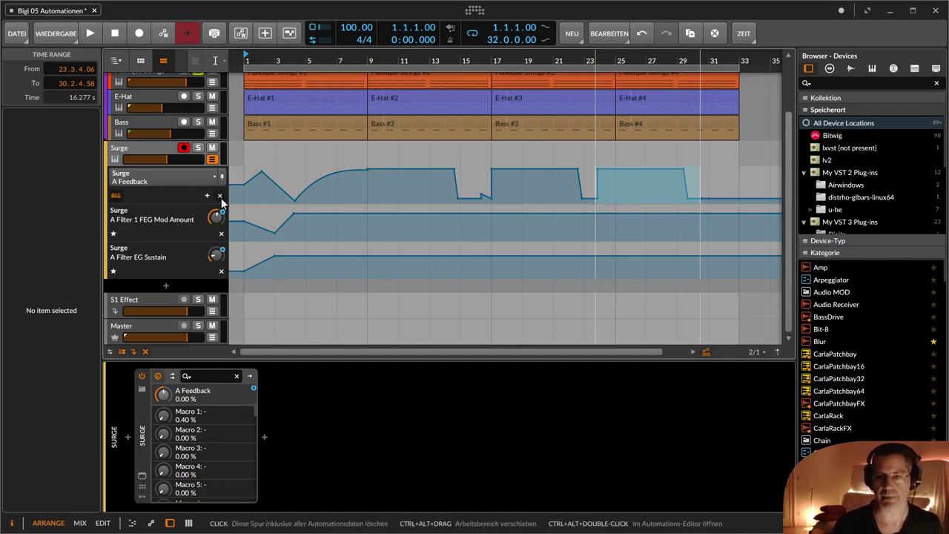
- Delete the Surge track and solo Plastique Stringz
{"action": "left_click", "coordinate": [146, 146]}
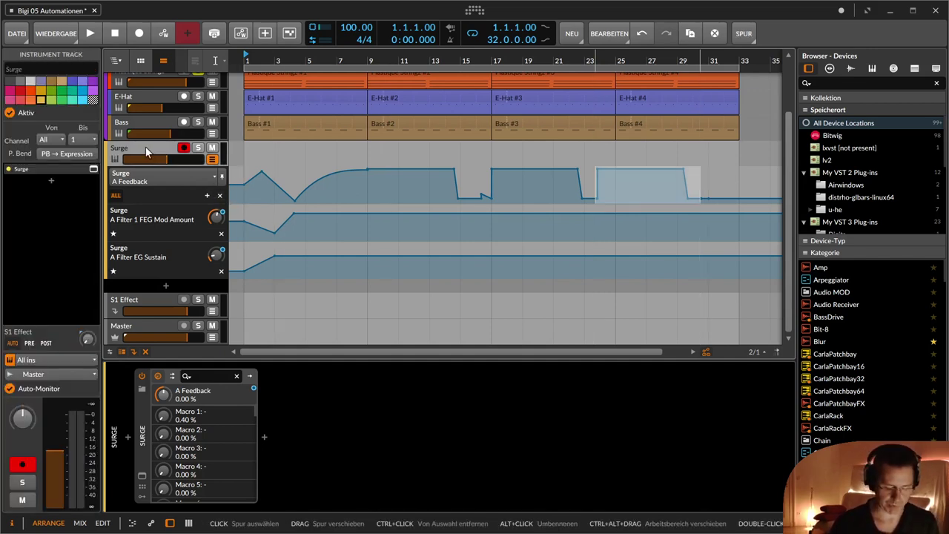
{"action": "key", "text": "Delete"}
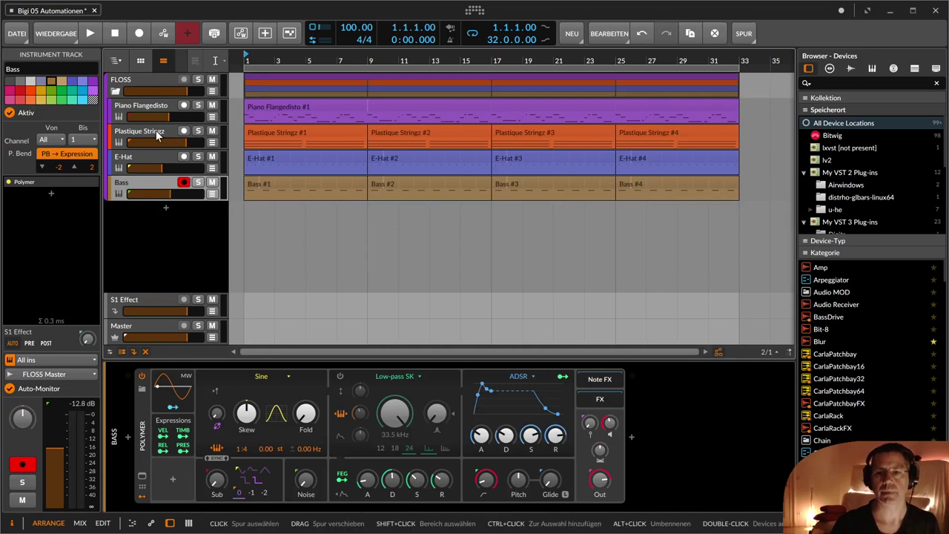
{"action": "left_click", "coordinate": [198, 130]}
- Audition the soloed Plastique Stringz track briefly from bar 3 and then from the start of the arrangement
{"action": "left_click", "coordinate": [274, 138]}
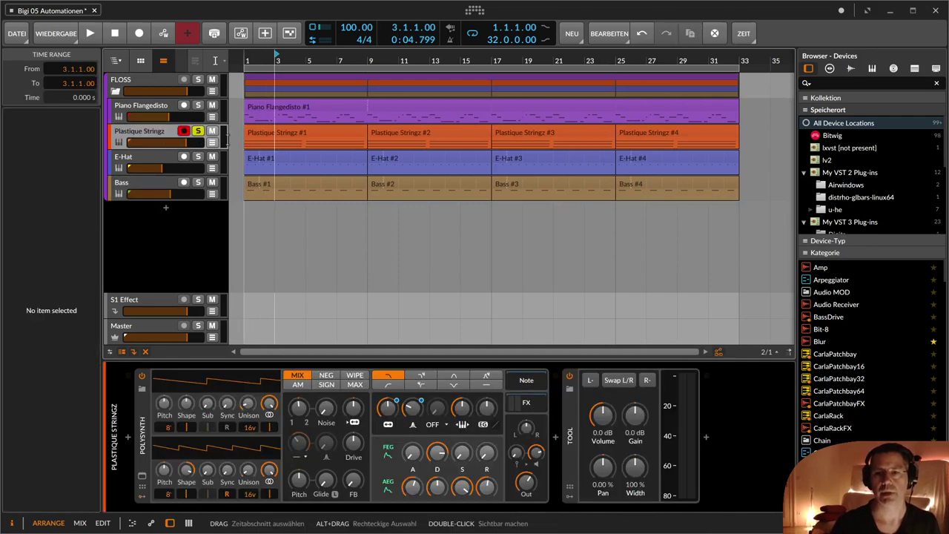
{"action": "left_click", "coordinate": [140, 130]}
{"action": "key", "text": "space"}
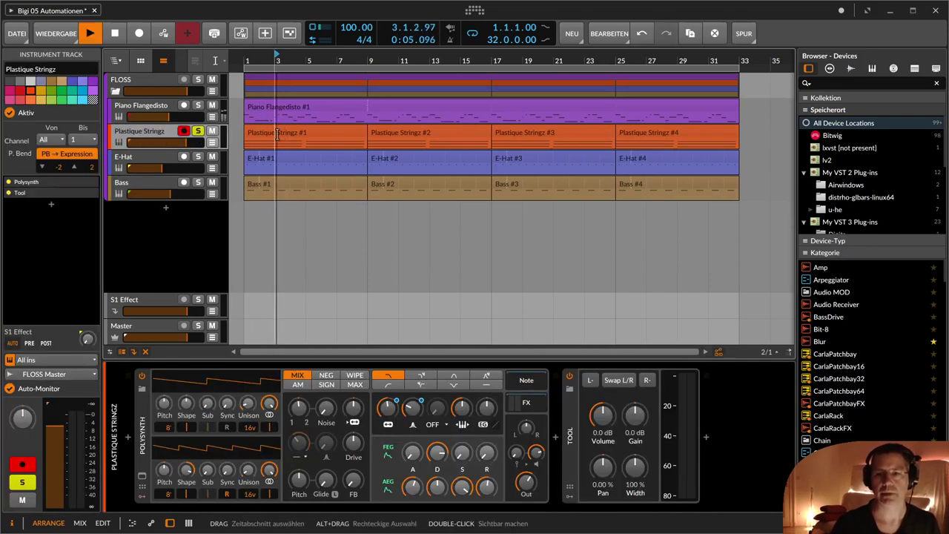
{"action": "key", "text": "space"}
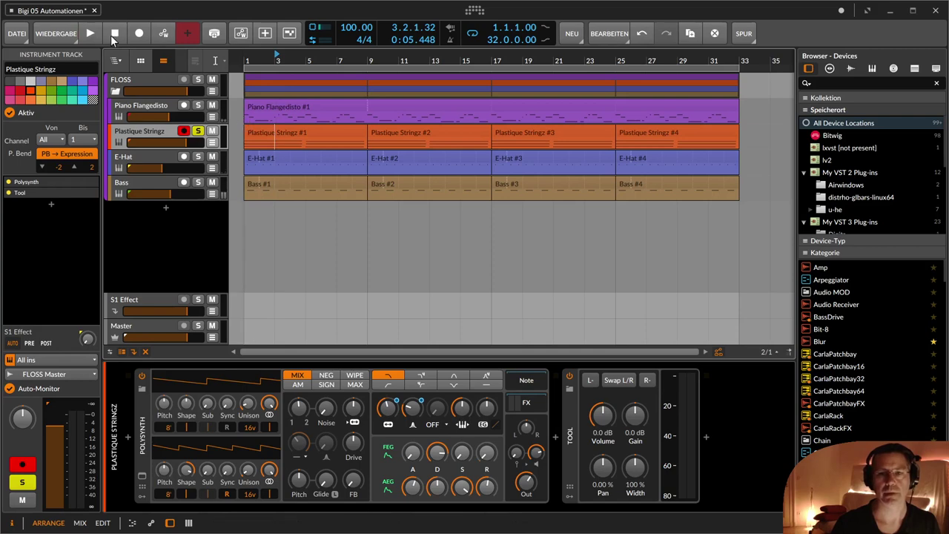
{"action": "key", "text": "space"}
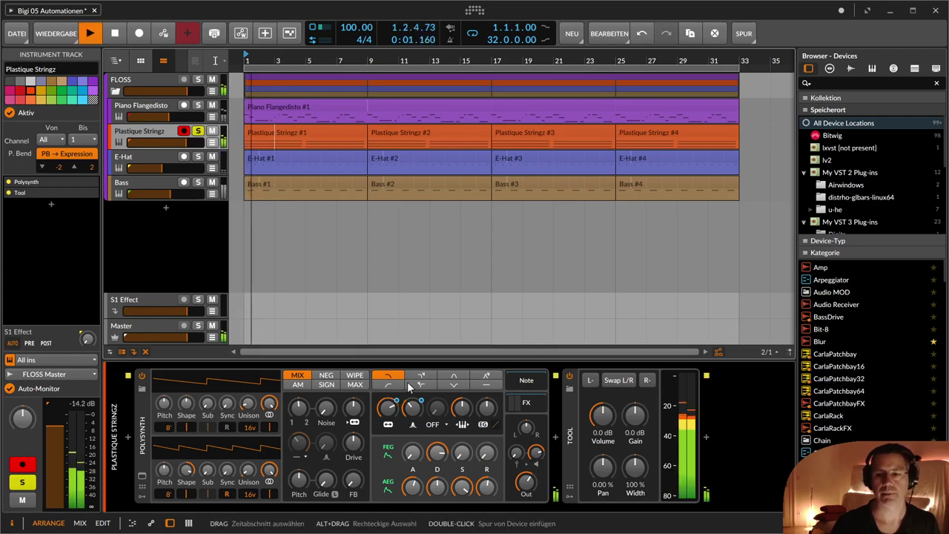
{"action": "key", "text": "space"}
{"action": "key", "text": "space"}
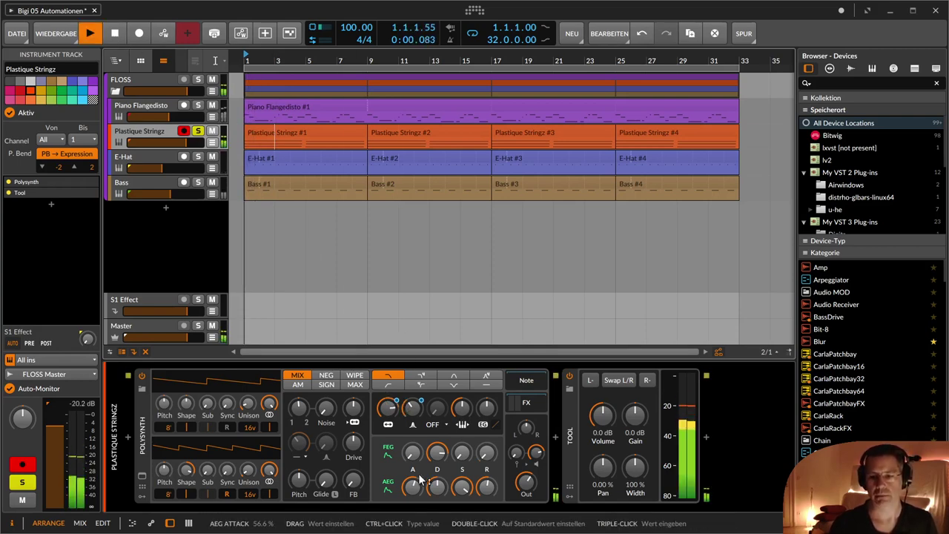
{"action": "key", "text": "space"}
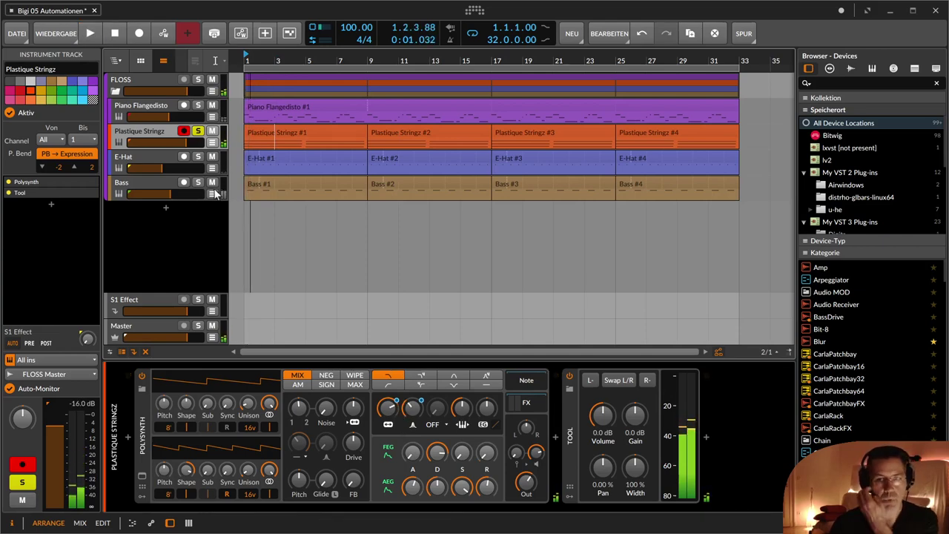
- Show the automation lanes of Plastique Stringz and delete the Polysynth Filter Frequency and Filter Resonance automation
{"action": "left_click", "coordinate": [212, 143]}
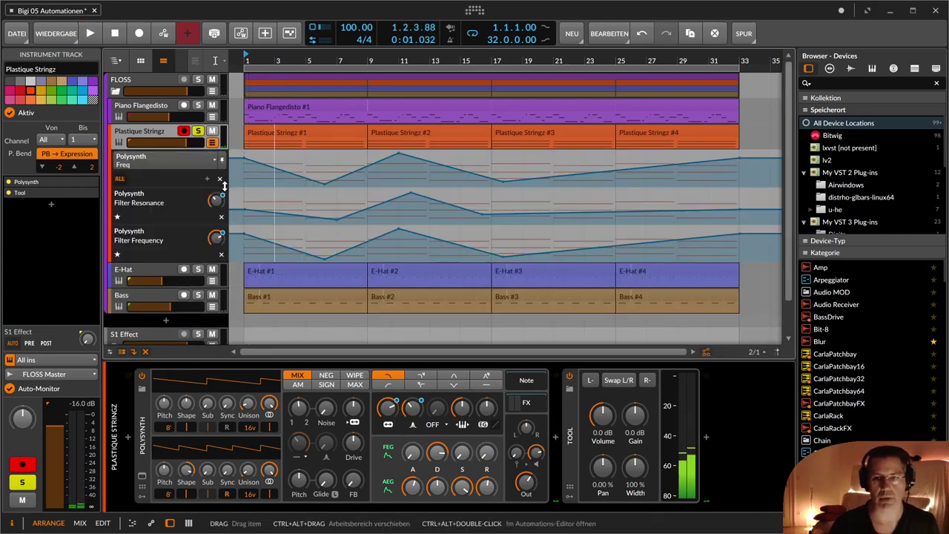
{"action": "left_click", "coordinate": [219, 180]}
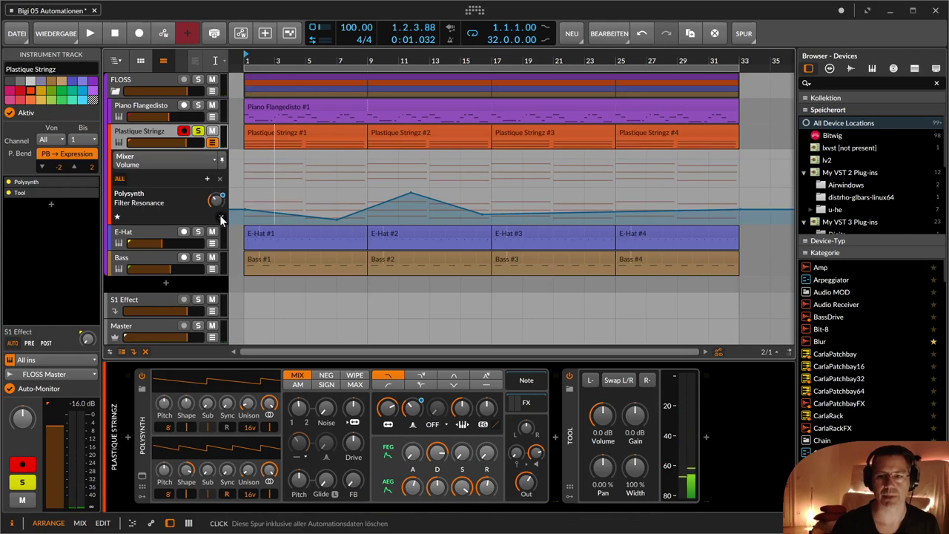
{"action": "left_click", "coordinate": [220, 215]}
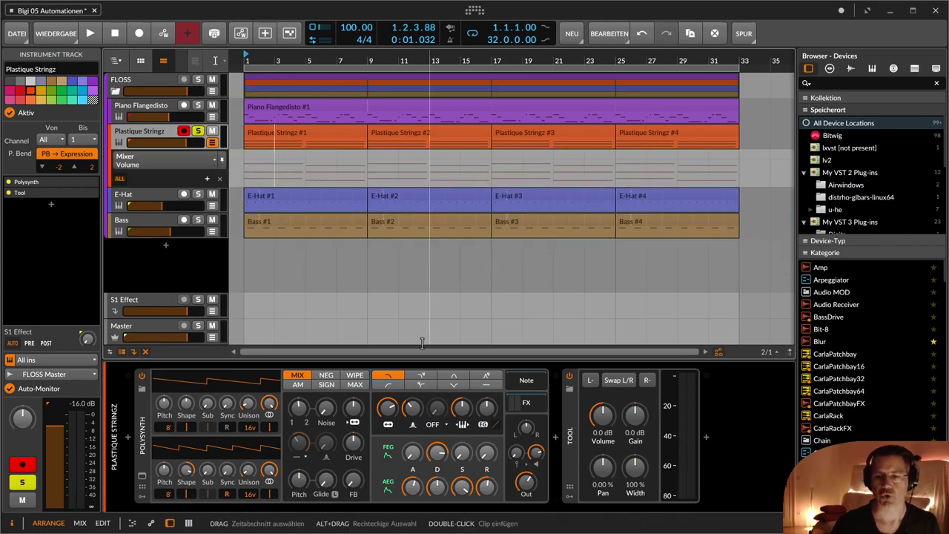
- Add an automation lane for the Polysynth Filter Frequency on the Plastique Stringz track
{"action": "left_click", "coordinate": [388, 408]}
{"action": "left_click_drag", "start_coordinate": [389, 409], "coordinate": [394, 409]}
{"action": "right_click", "coordinate": [387, 414]}
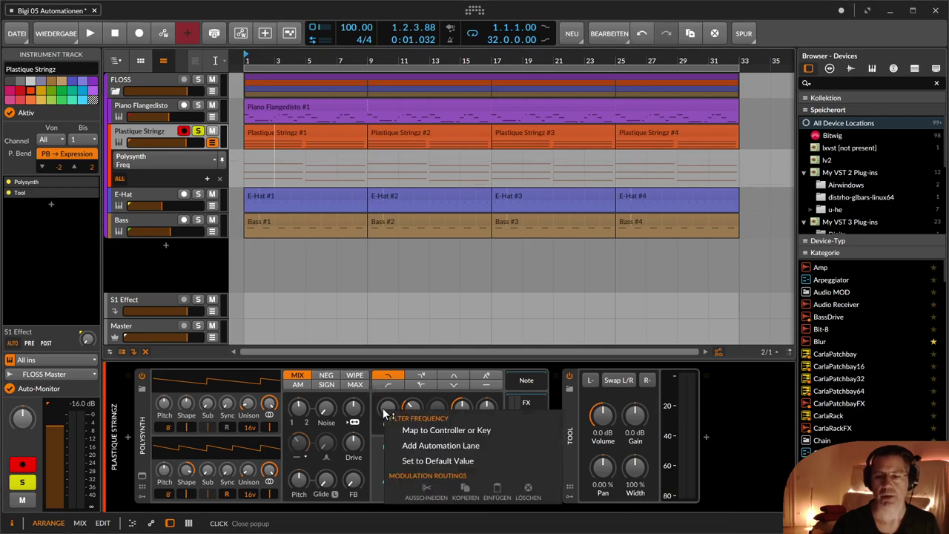
{"action": "left_click", "coordinate": [413, 446]}
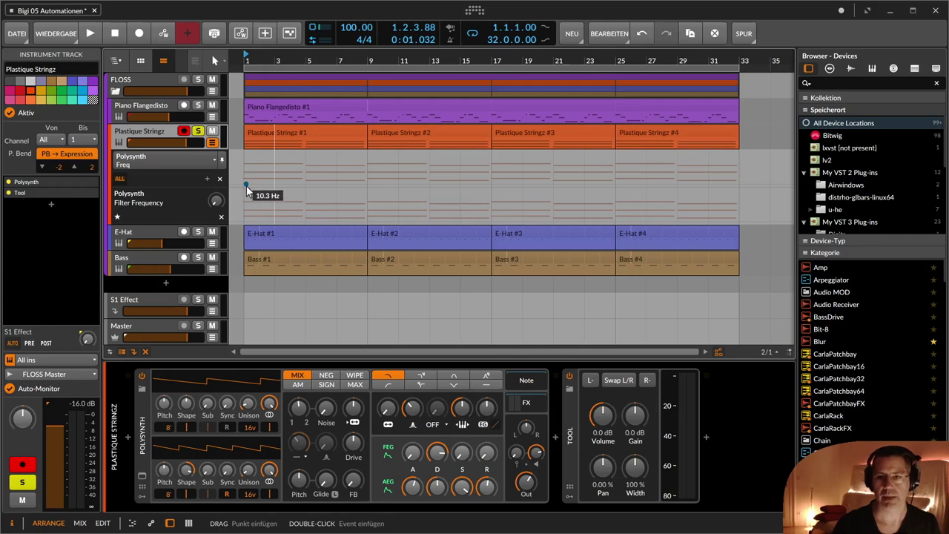
- Draw a Filter Frequency ramp from 10.3 Hz at bar 1 to about 6.90 kHz at bar 9 and start playback
{"action": "left_click", "coordinate": [247, 188]}
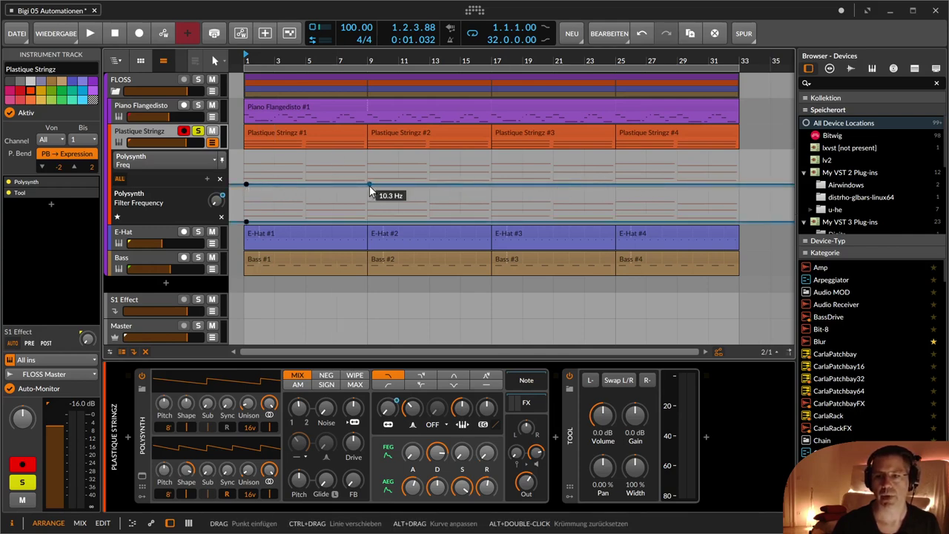
{"action": "left_click_drag", "start_coordinate": [367, 187], "coordinate": [366, 160]}
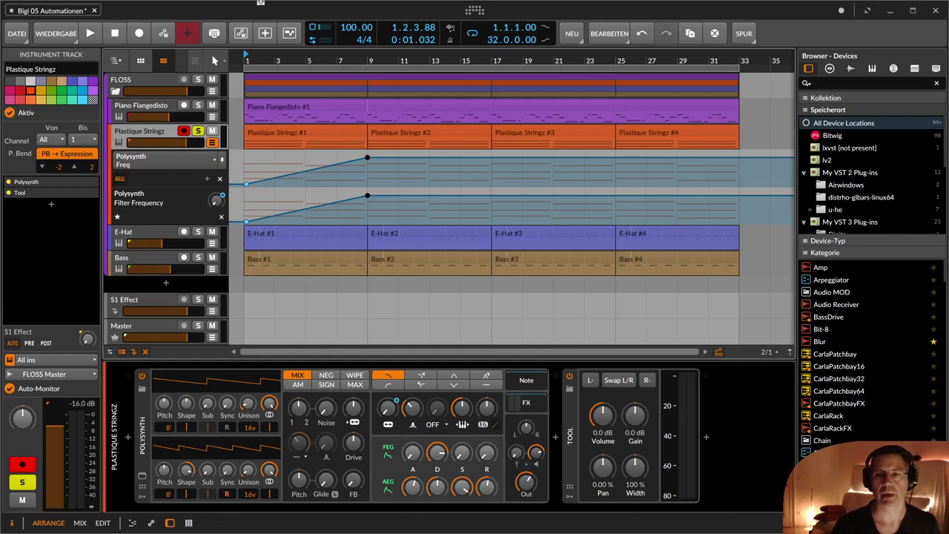
{"action": "key", "text": "space"}
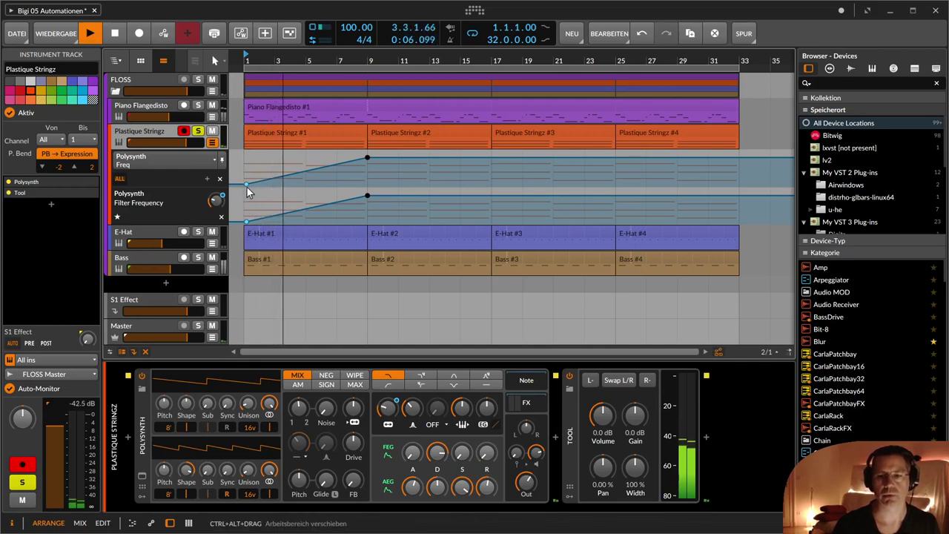
- Move the first Filter Frequency point to 1.1.1.00 at 67.9 Hz and audition the start of the ramp
{"action": "mouse_move", "coordinate": [247, 188]}
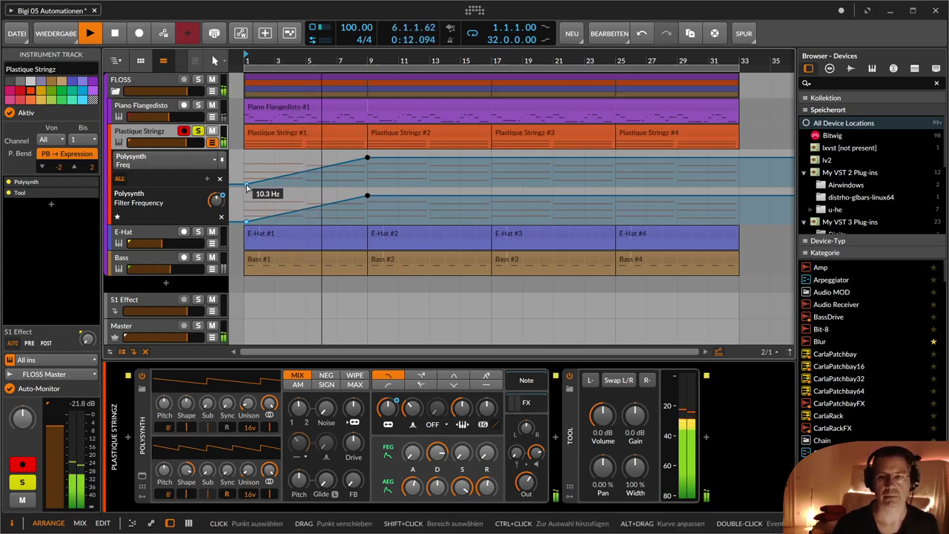
{"action": "left_click", "coordinate": [247, 186]}
{"action": "left_click_drag", "start_coordinate": [247, 185], "coordinate": [244, 177]}
{"action": "key", "text": "space"}
{"action": "key", "text": "space"}
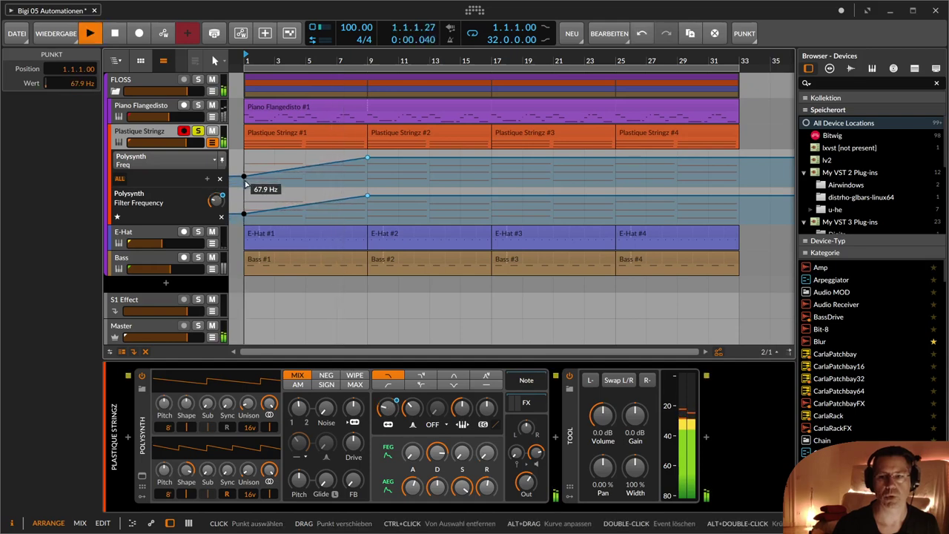
{"action": "key", "text": "space"}
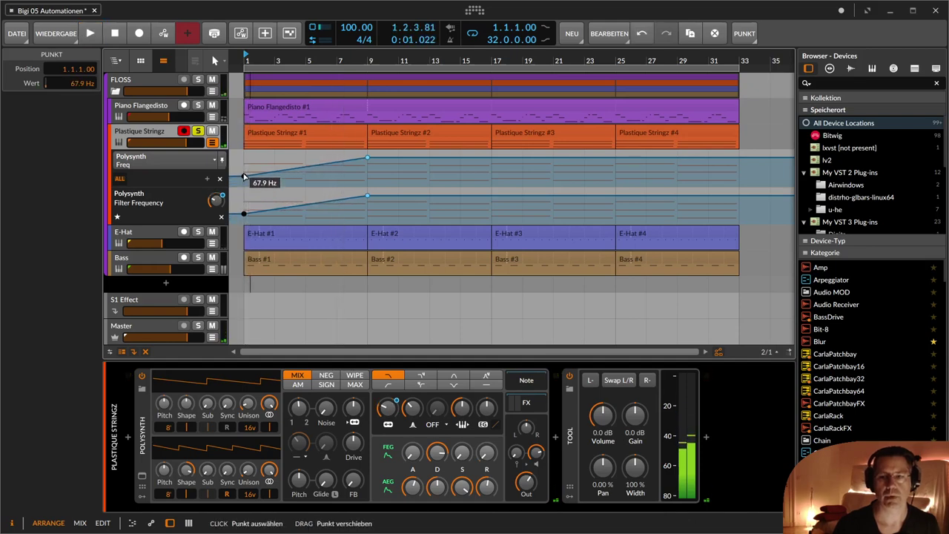
- Raise the bar 1 Filter Frequency point to 178 Hz and audition it briefly
{"action": "left_click_drag", "start_coordinate": [244, 178], "coordinate": [244, 175]}
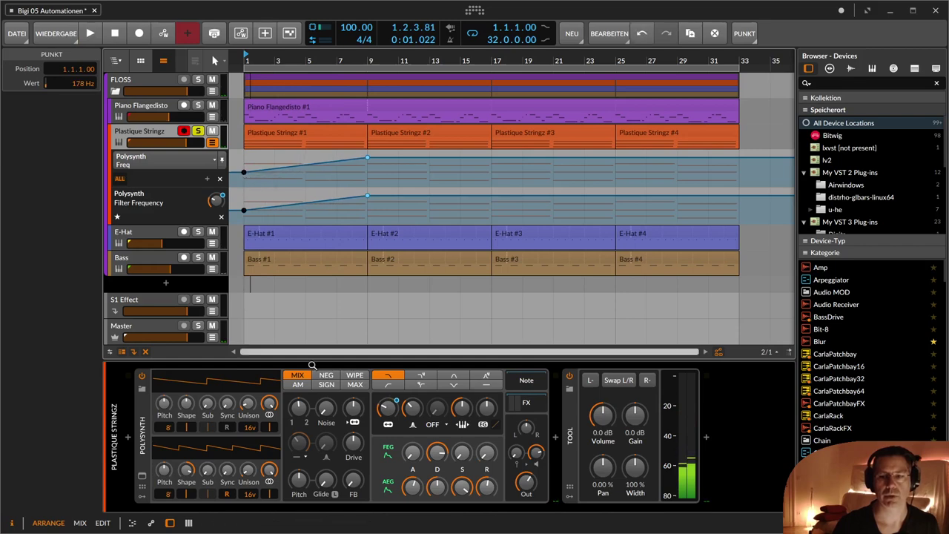
{"action": "key", "text": "space"}
{"action": "key", "text": "space"}
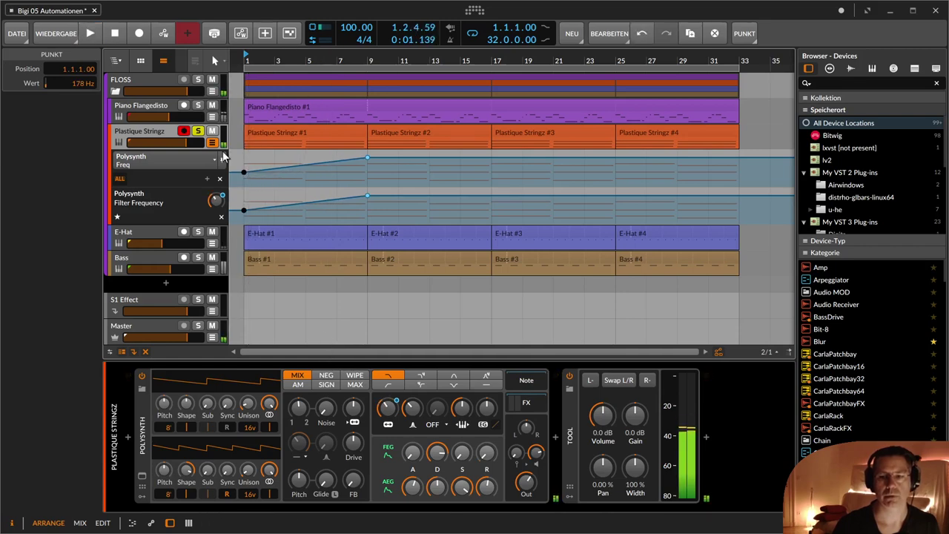
- Set the bar 1 Filter Frequency point to 102 Hz and audition the ramp up to about bar 5
{"action": "left_click_drag", "start_coordinate": [244, 172], "coordinate": [244, 175]}
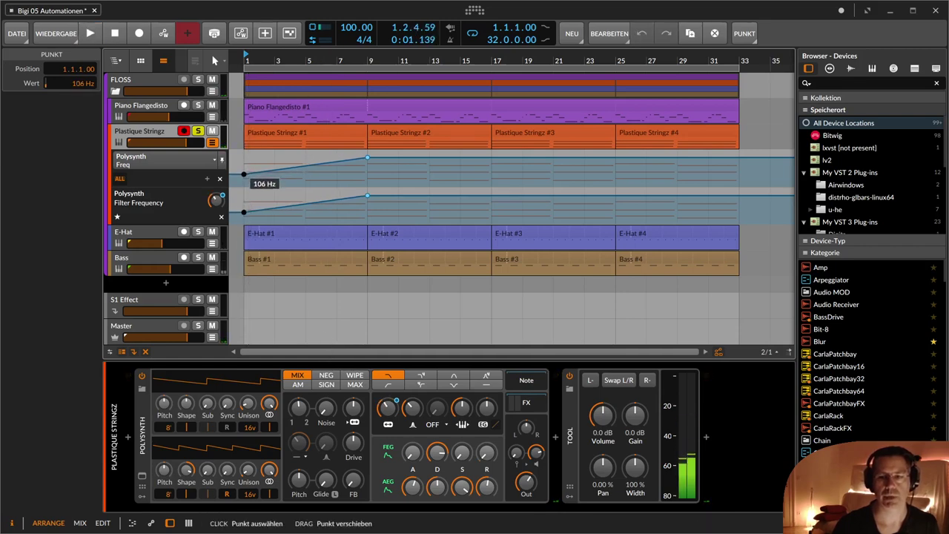
{"action": "key", "text": "space"}
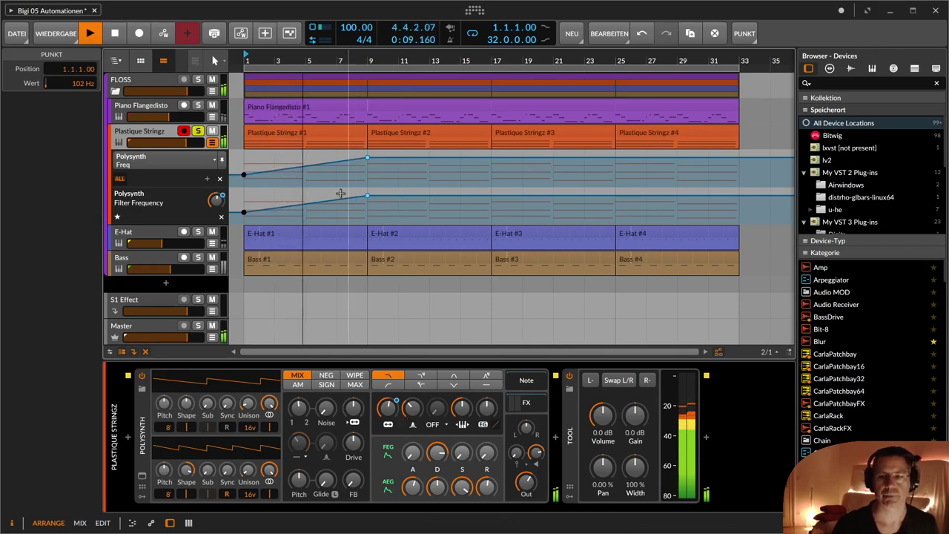
{"action": "key", "text": "space"}
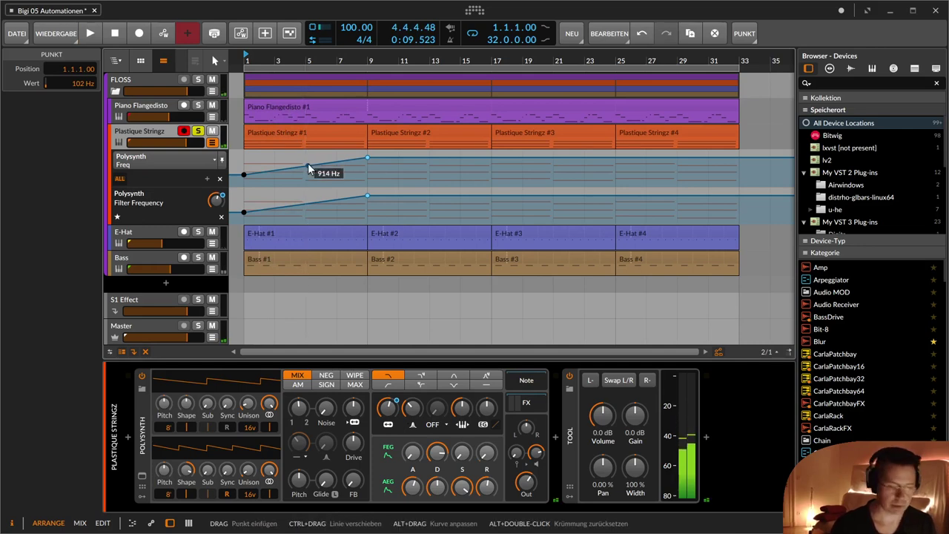
- Bend the Filter Frequency ramp between bars 1 and 9 into a slow-starting rising curve and audition it past bar 9
{"action": "left_click_drag", "start_coordinate": [310, 166], "coordinate": [310, 157]}
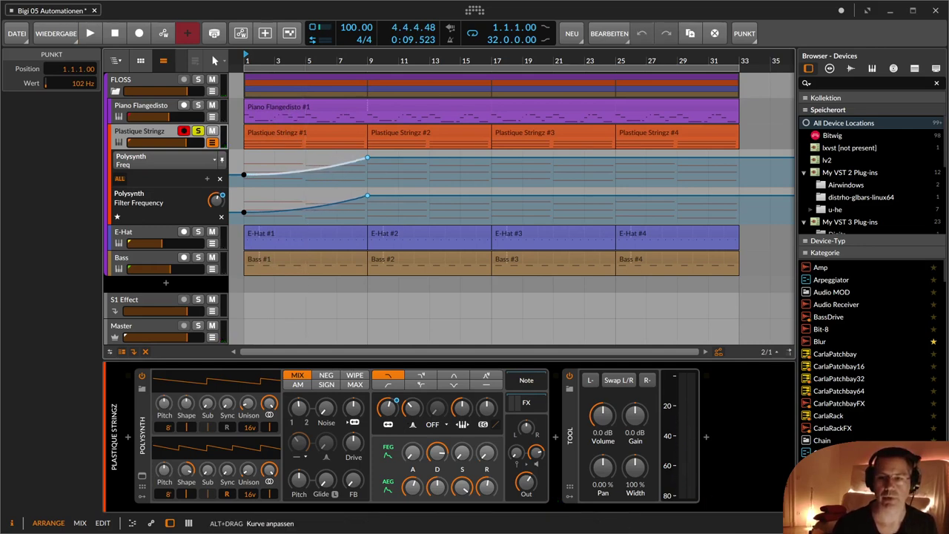
{"action": "left_click", "coordinate": [274, 174]}
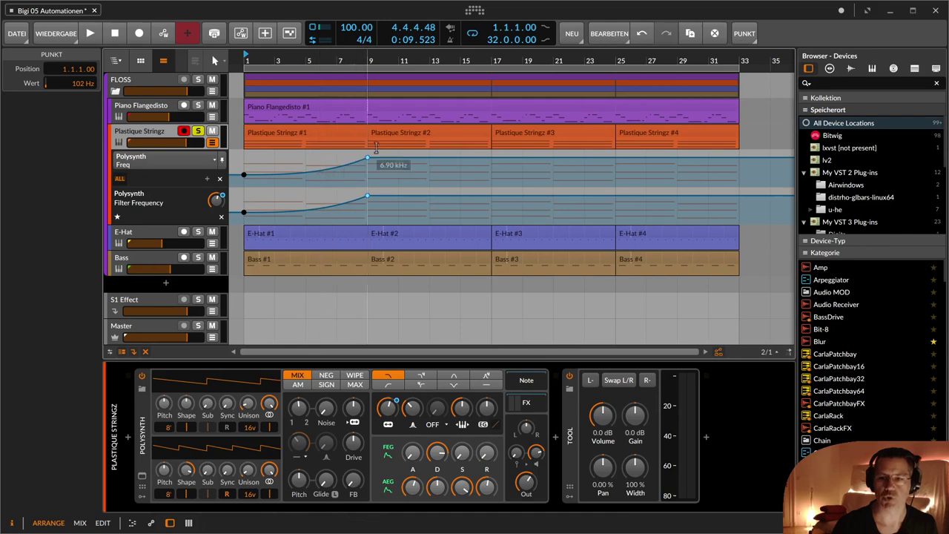
{"action": "key", "text": "space"}
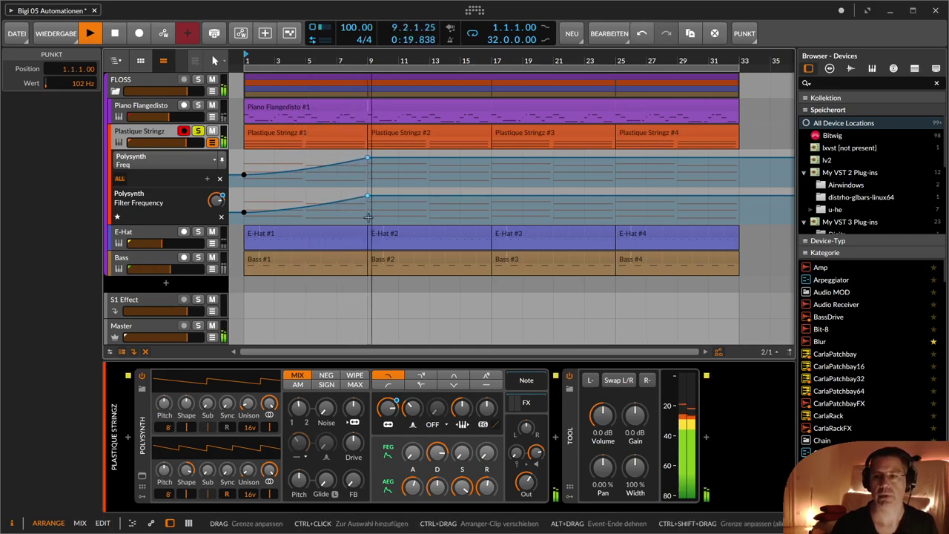
{"action": "key", "text": "space"}
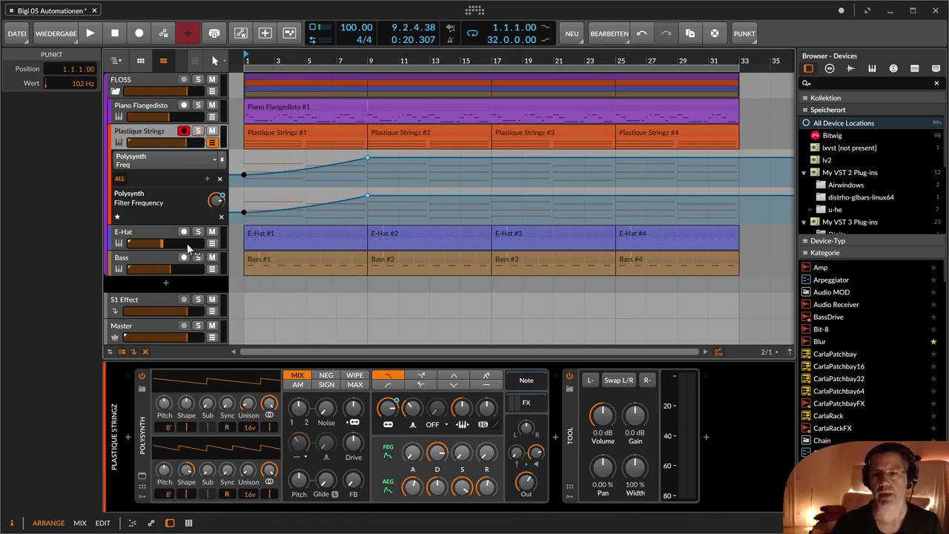
- Hide the Plastique Stringz automation lanes, show those of E-Hat instead, and audition E-Hat soloed
{"action": "left_click", "coordinate": [214, 143]}
{"action": "left_click", "coordinate": [212, 169]}
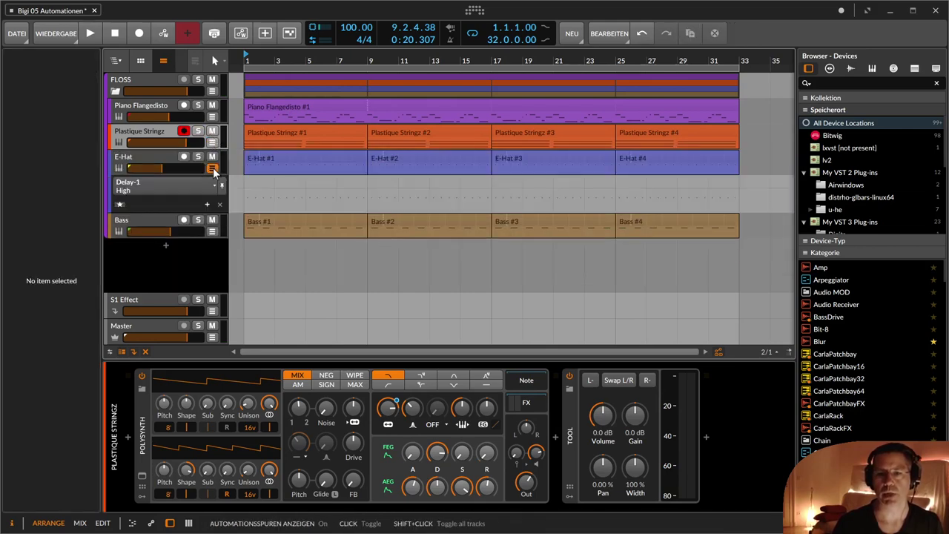
{"action": "left_click", "coordinate": [166, 157]}
{"action": "left_click", "coordinate": [198, 157]}
{"action": "key", "text": "space"}
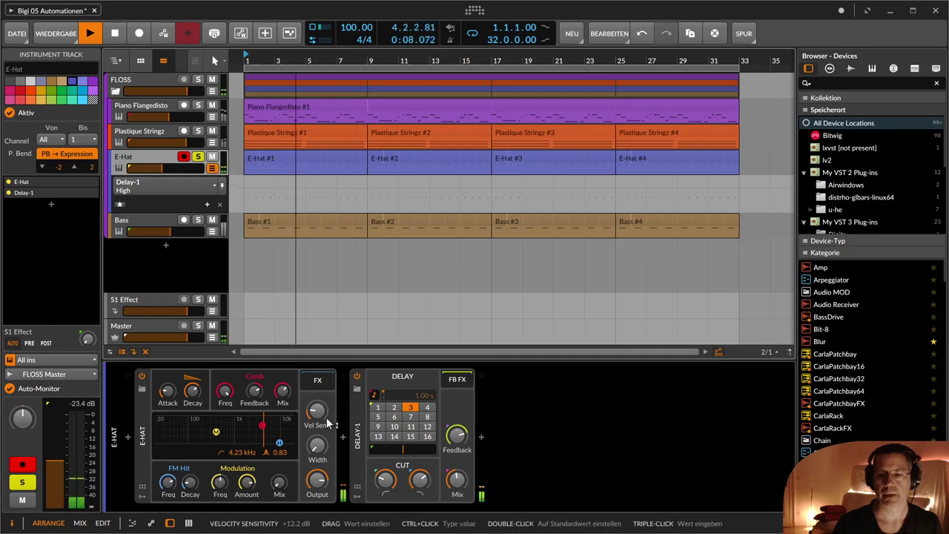
- Adjust the E-Hat Comb Filter Mix, add an automation lane for it, and show all automation lanes of the track
{"action": "mouse_move", "coordinate": [283, 394]}
{"action": "left_mouse_down"}
{"action": "mouse_move", "coordinate": [283, 419]}
{"action": "mouse_move", "coordinate": [282, 389]}
{"action": "left_mouse_up"}
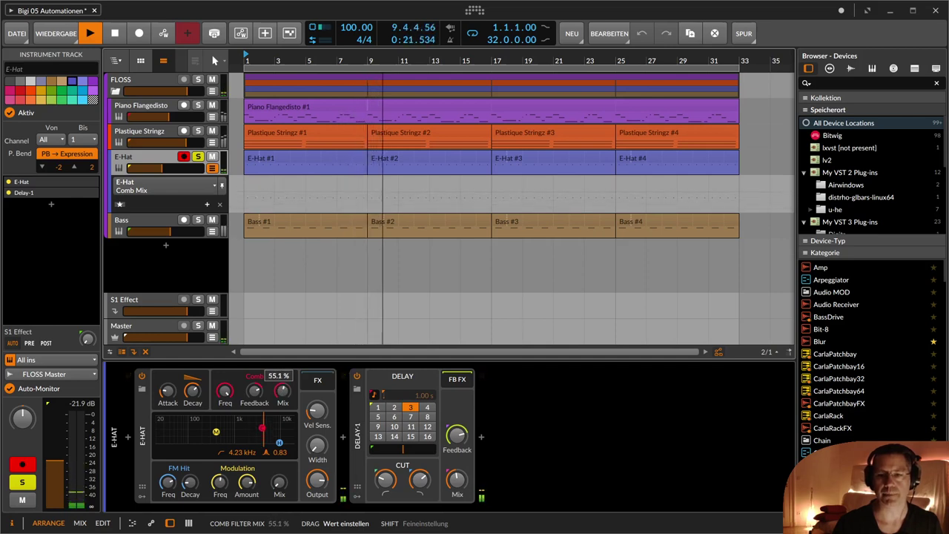
{"action": "right_click", "coordinate": [287, 398]}
{"action": "left_click", "coordinate": [285, 427]}
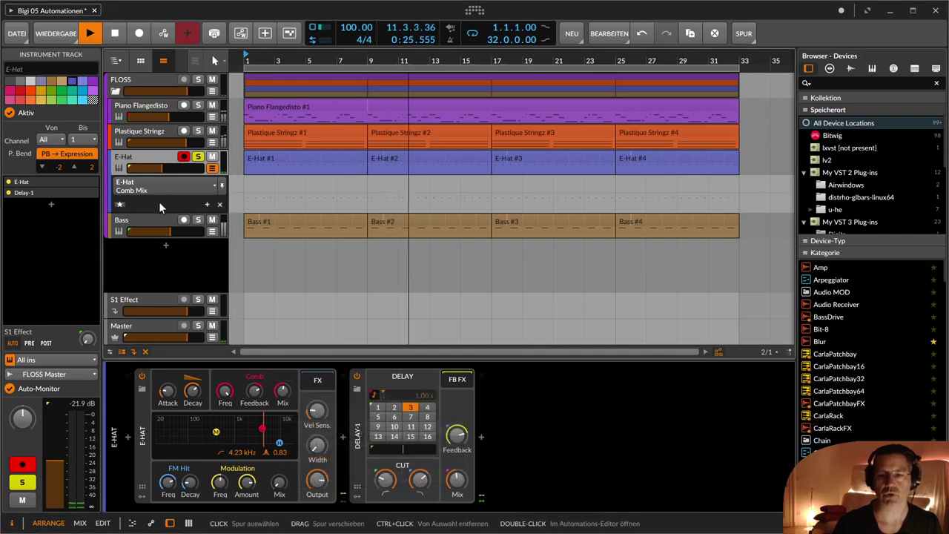
{"action": "left_click", "coordinate": [120, 205]}
{"action": "key", "text": "space"}
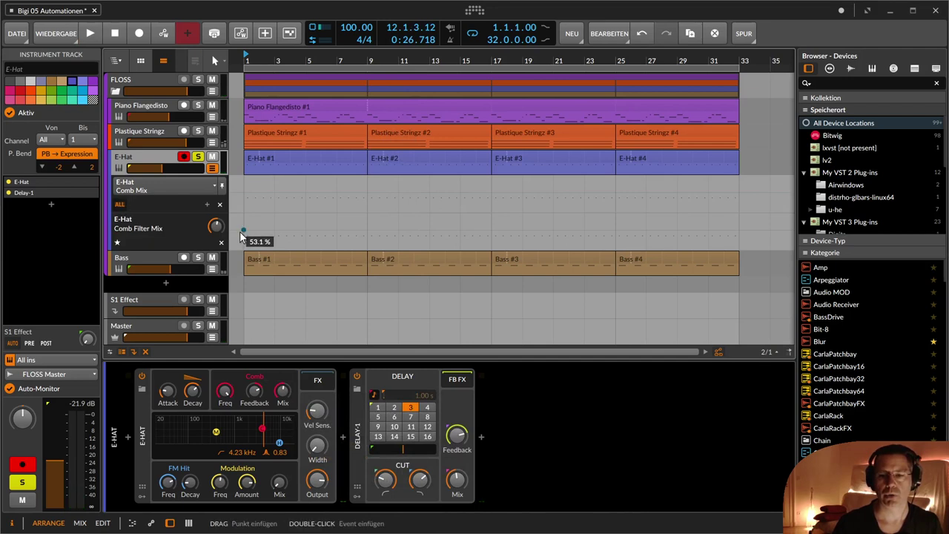
- Place Comb Filter Mix points at 53.1 % on bars 1, 5 and 9, with a deep dip at bar 3
{"action": "left_click", "coordinate": [242, 230]}
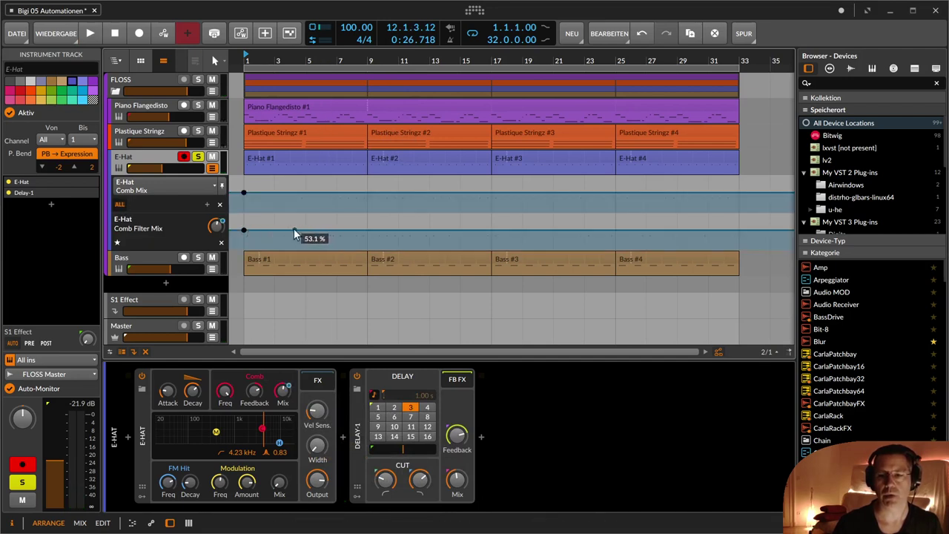
{"action": "left_click", "coordinate": [367, 230]}
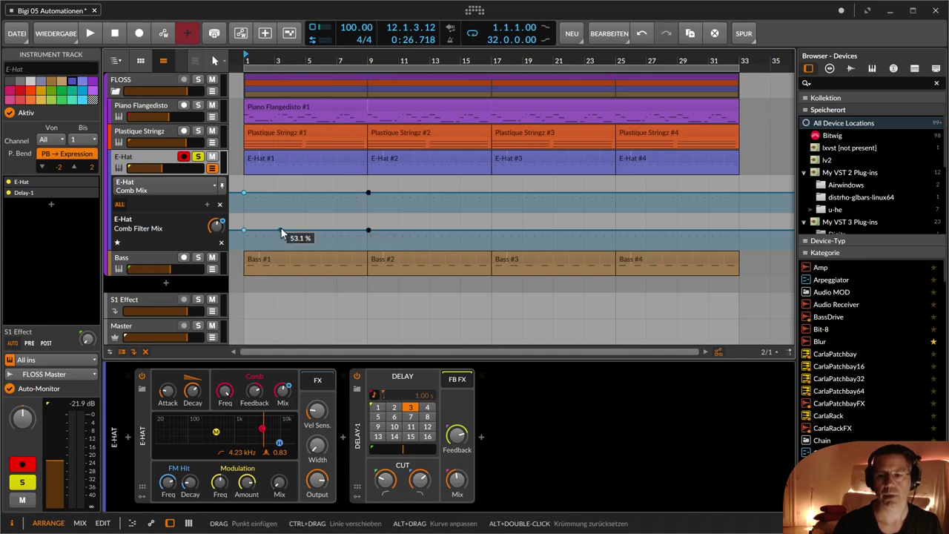
{"action": "key", "text": "space"}
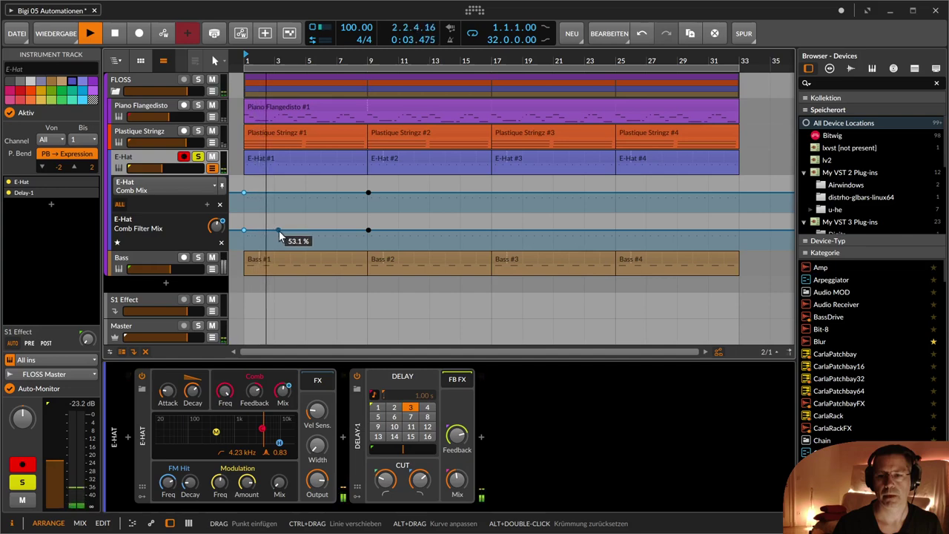
{"action": "left_click", "coordinate": [307, 229]}
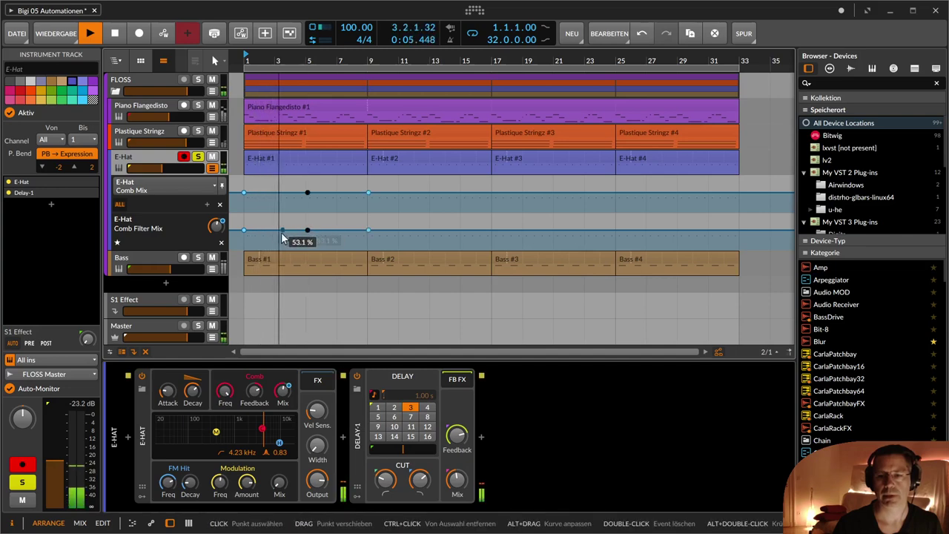
{"action": "left_click_drag", "start_coordinate": [273, 231], "coordinate": [274, 247]}
- Audition the Comb Filter Mix dip from the start of the arrangement to just past bar 3
{"action": "key", "text": "space"}
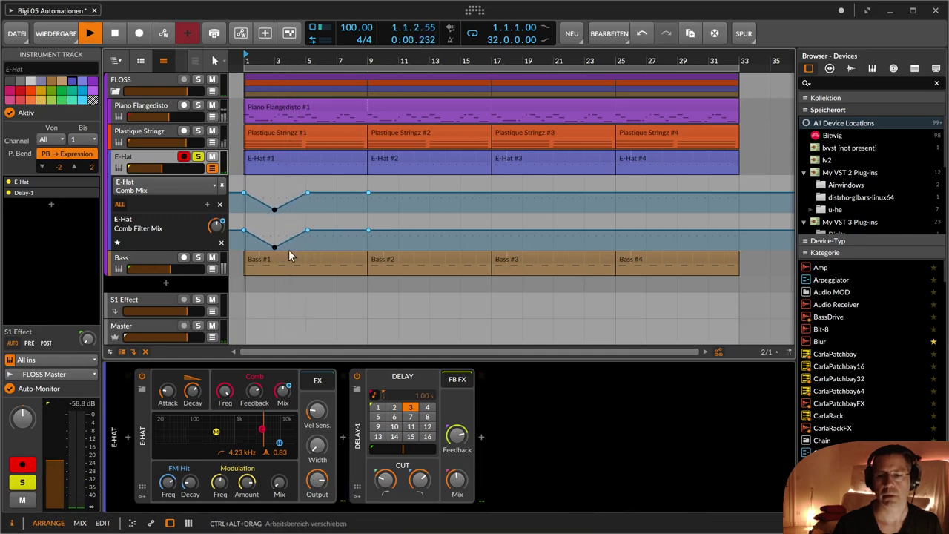
{"action": "key", "text": "space"}
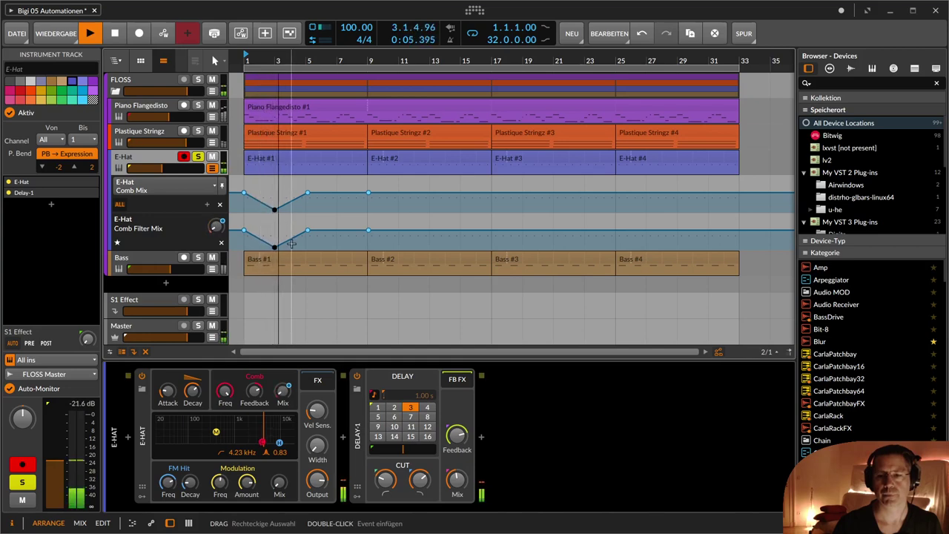
{"action": "key", "text": "space"}
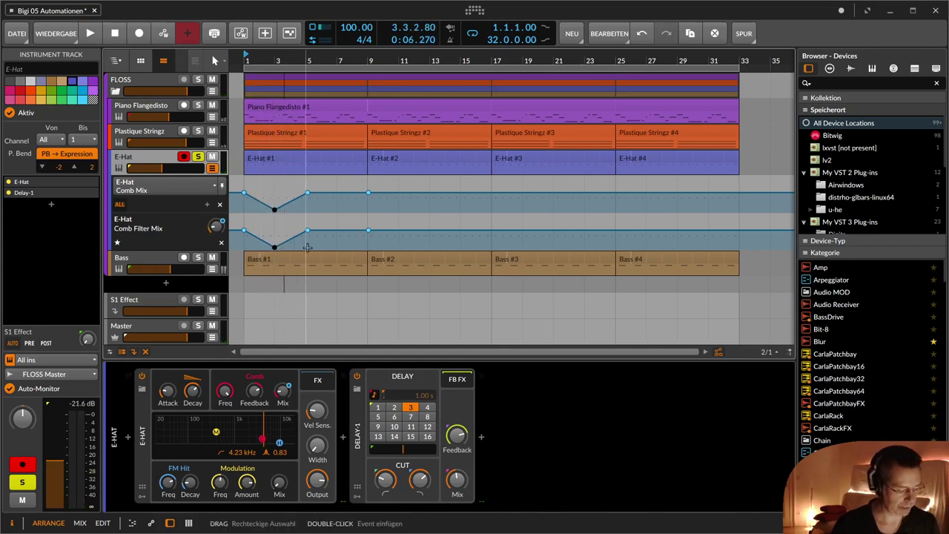
- Select the Comb Filter Mix automation from 1.1.1.00 to 5.1.1.00 and duplicate it repeatedly up to bar 33
{"action": "key", "text": "2"}
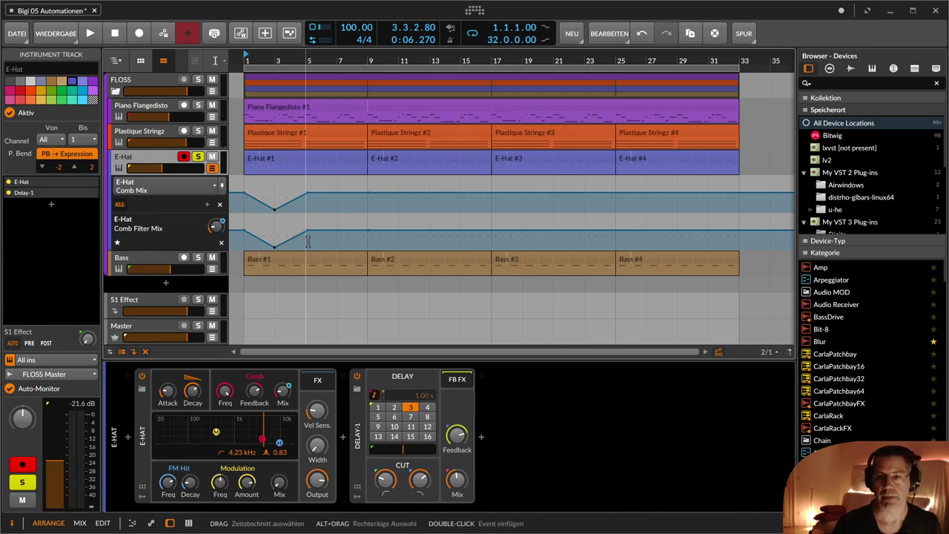
{"action": "left_click_drag", "start_coordinate": [307, 242], "coordinate": [258, 241]}
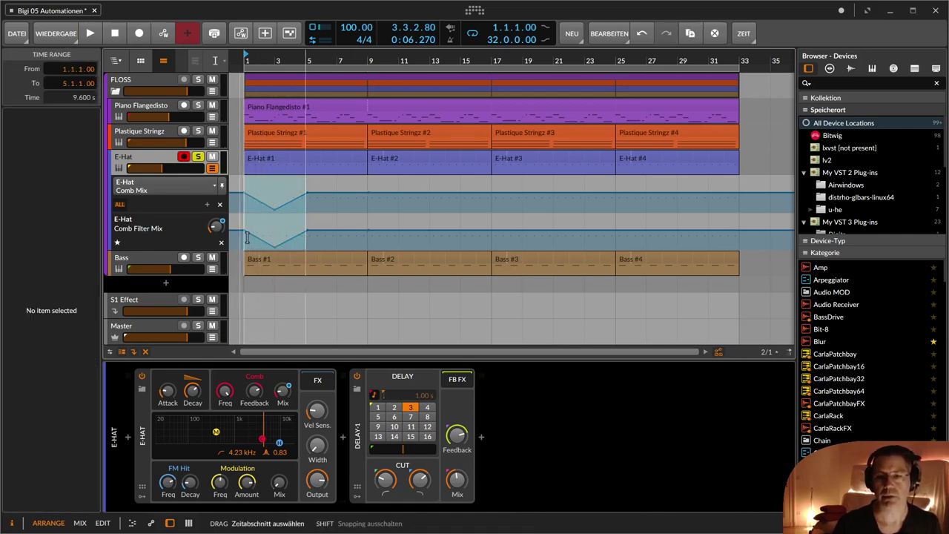
{"action": "key", "text": "1"}
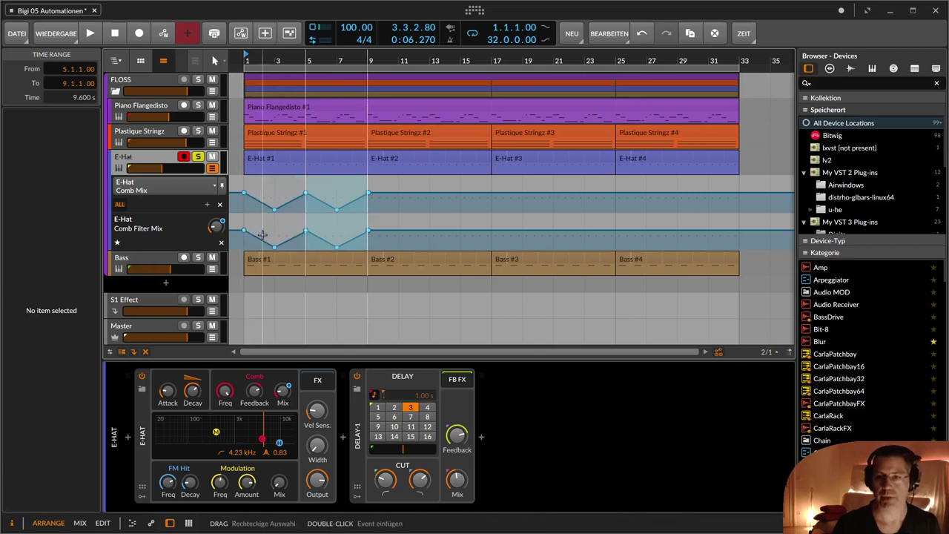
{"action": "key", "text": "ctrl+d"}
{"action": "key", "text": "ctrl+d"}
{"action": "key", "text": "ctrl+d"}
{"action": "key", "text": "ctrl+d"}
{"action": "key", "text": "ctrl+d"}
{"action": "key", "text": "ctrl+d"}
{"action": "key", "text": "ctrl+d"}
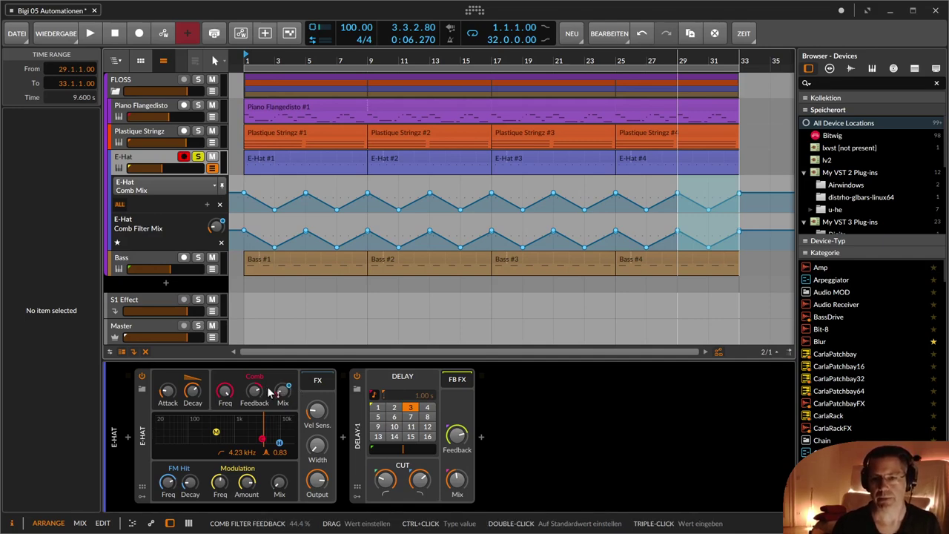
- Play the arrangement from the start and manually override the automated E-Hat Comb Filter Mix
{"action": "key", "text": "space"}
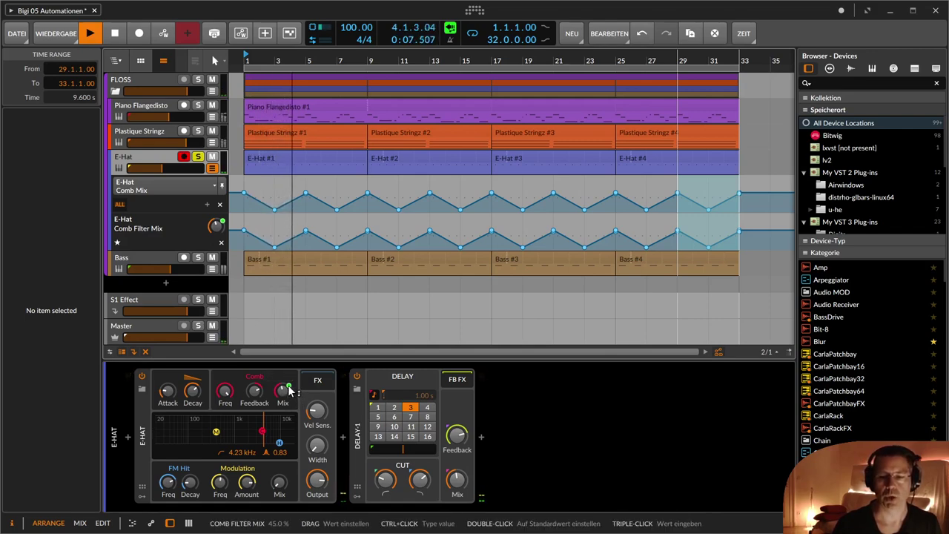
{"action": "key", "text": "ctrl+super"}
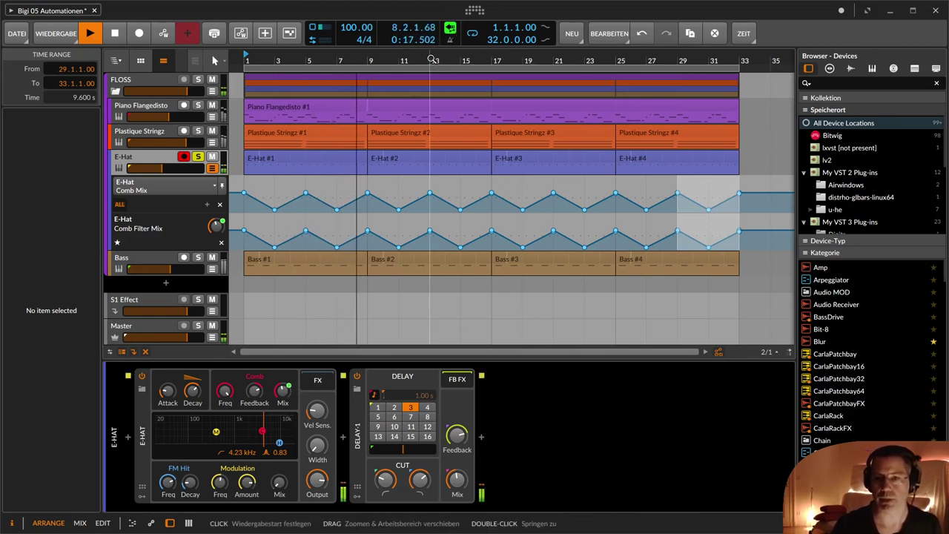
- Override the automated Plastique Stringz Filter Frequency by hand during playback from the start, and restore automation control
{"action": "left_click", "coordinate": [212, 142]}
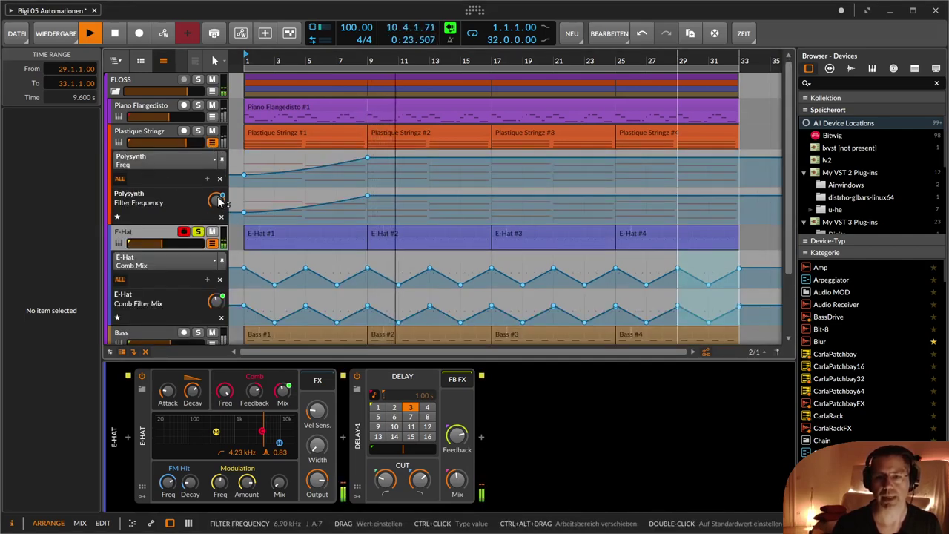
{"action": "key", "text": "space"}
{"action": "key", "text": "space"}
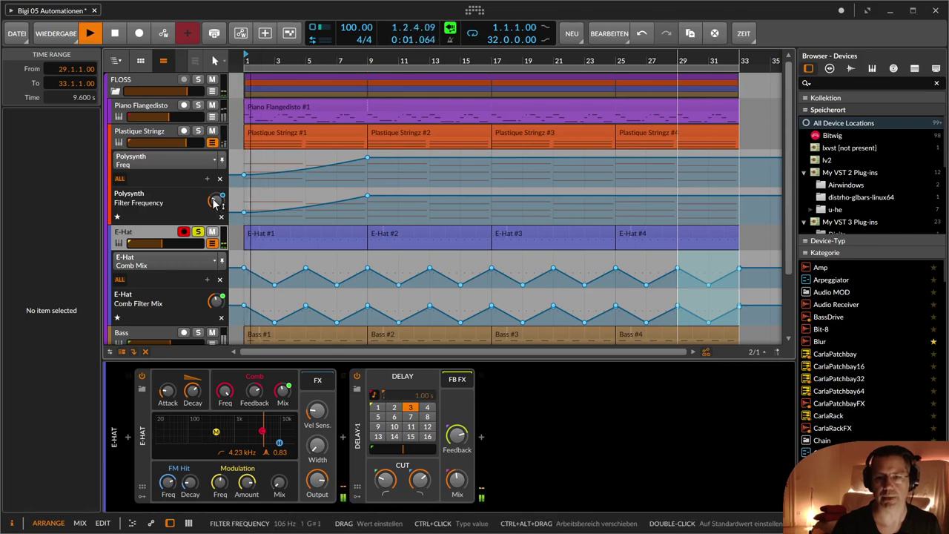
{"action": "left_click_drag", "start_coordinate": [215, 203], "coordinate": [214, 194]}
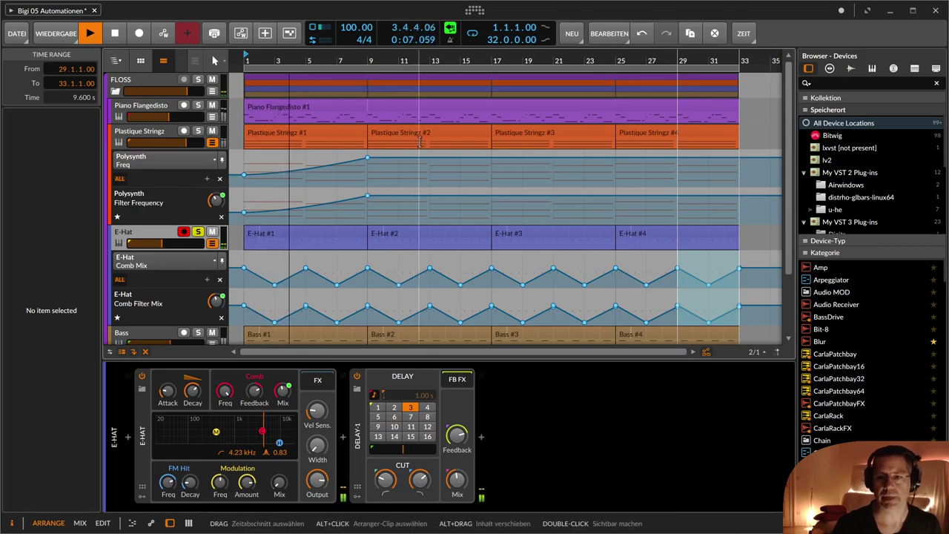
{"action": "left_click", "coordinate": [450, 31]}
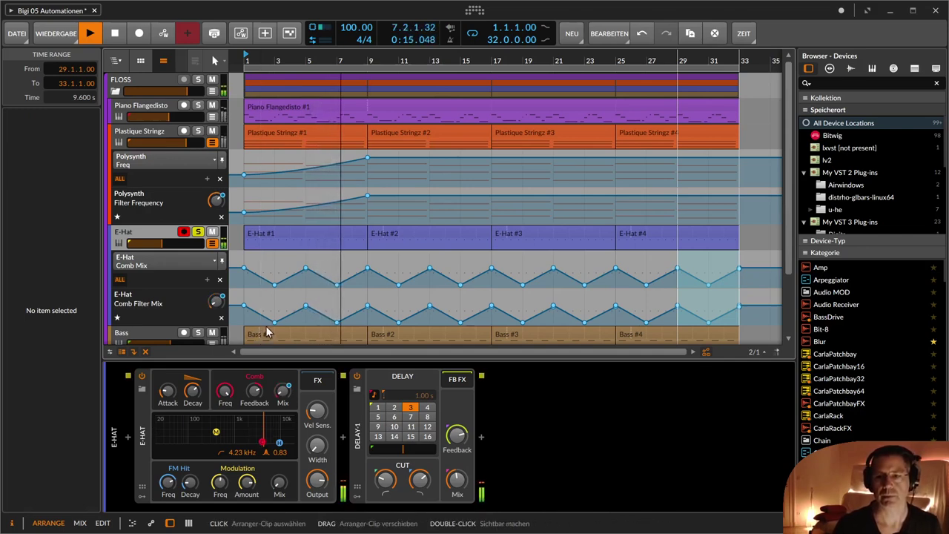
{"action": "key", "text": "space"}
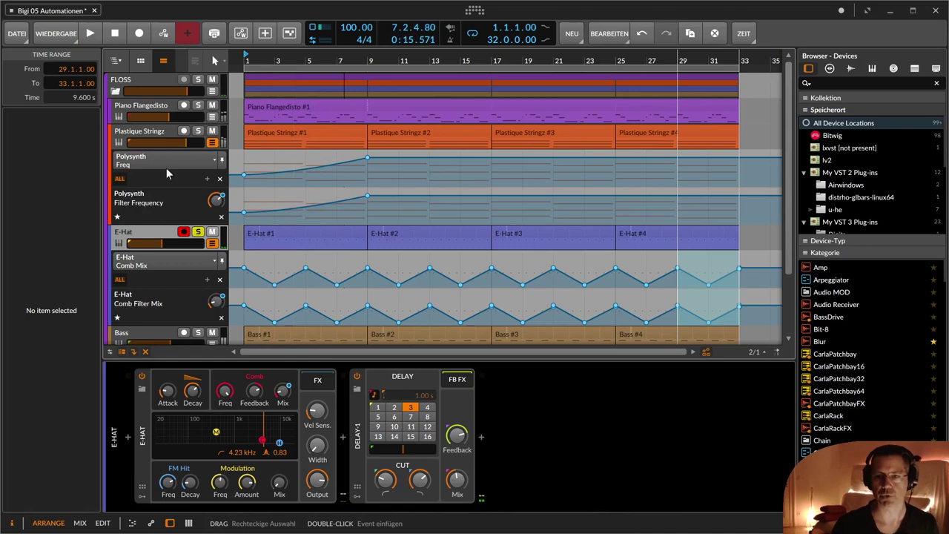
- Hide the automation lanes of Plastique Stringz and E-Hat and turn off the E-Hat solo
{"action": "left_click", "coordinate": [213, 143]}
{"action": "left_click", "coordinate": [213, 168]}
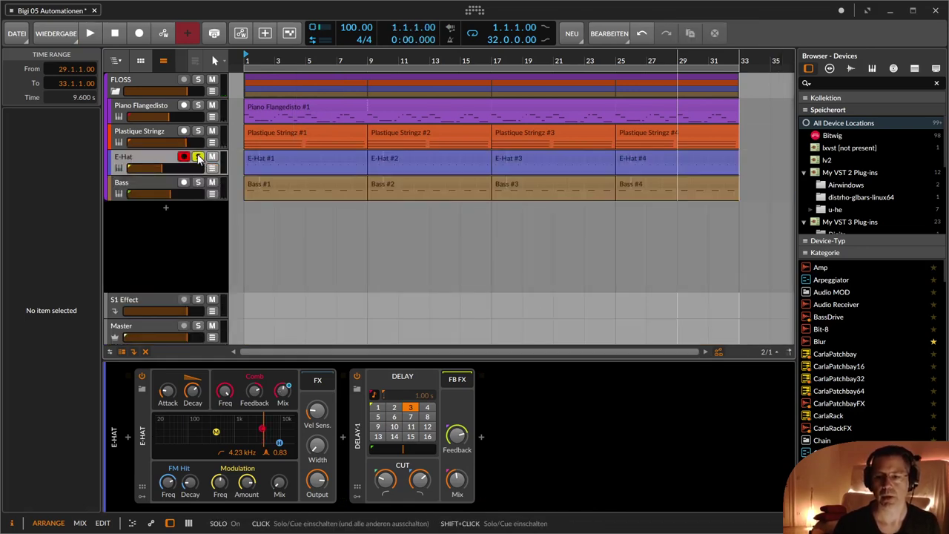
{"action": "left_click", "coordinate": [199, 158]}
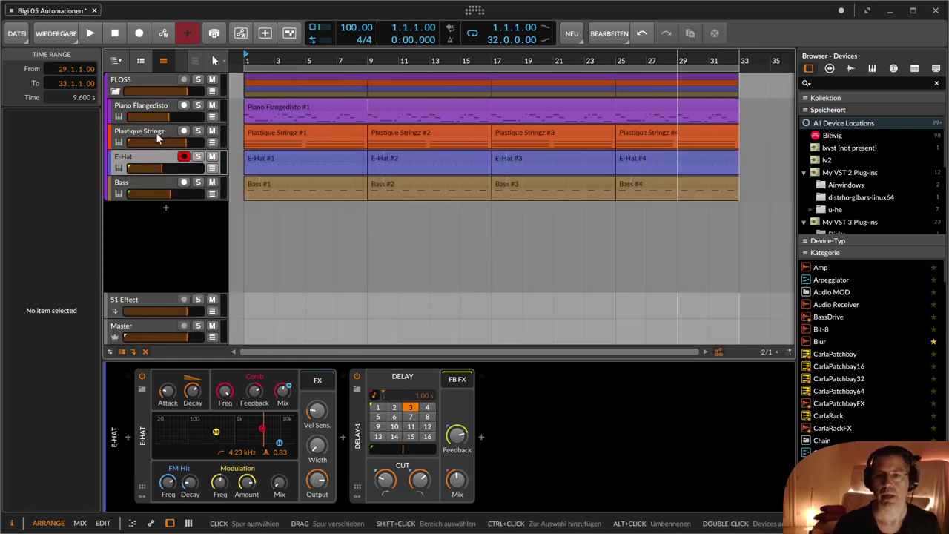
- Audition the Piano Flangedisto track from the start, first soloed and again together with all the other tracks
{"action": "left_click", "coordinate": [155, 135]}
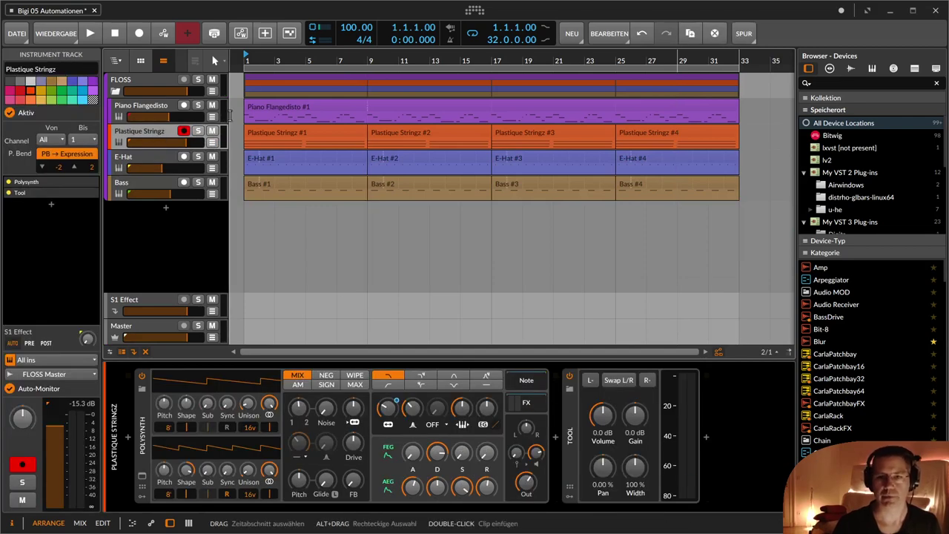
{"action": "left_click", "coordinate": [148, 108]}
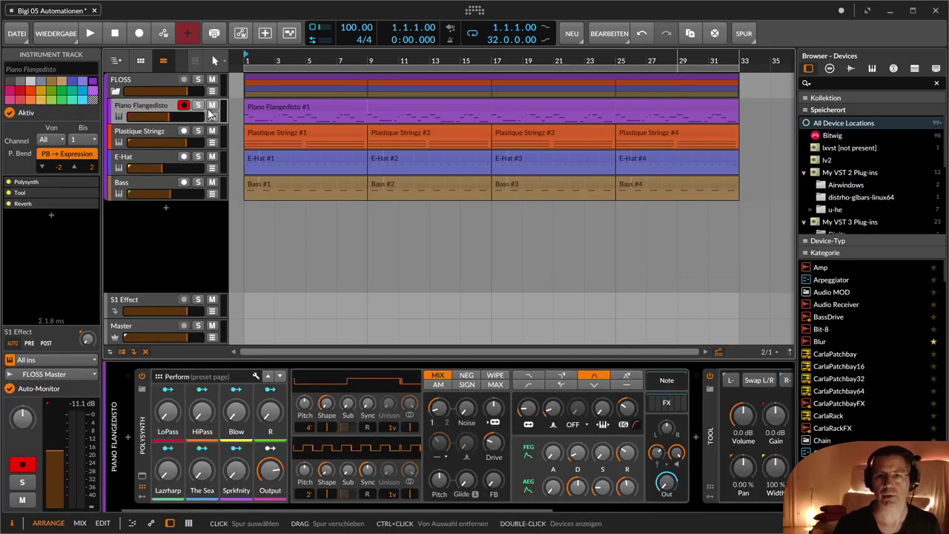
{"action": "left_click", "coordinate": [200, 106]}
{"action": "key", "text": "space"}
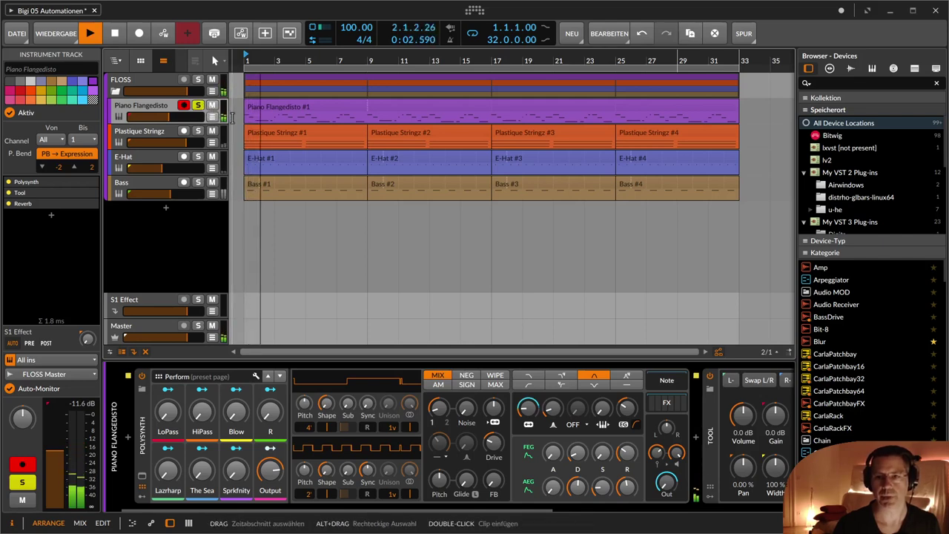
{"action": "key", "text": "space"}
{"action": "key", "text": "s"}
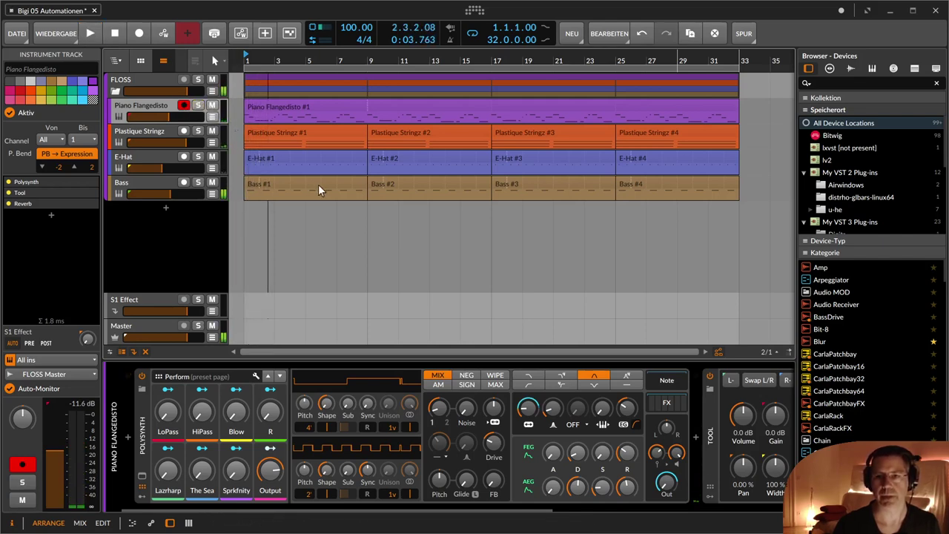
{"action": "key", "text": "space"}
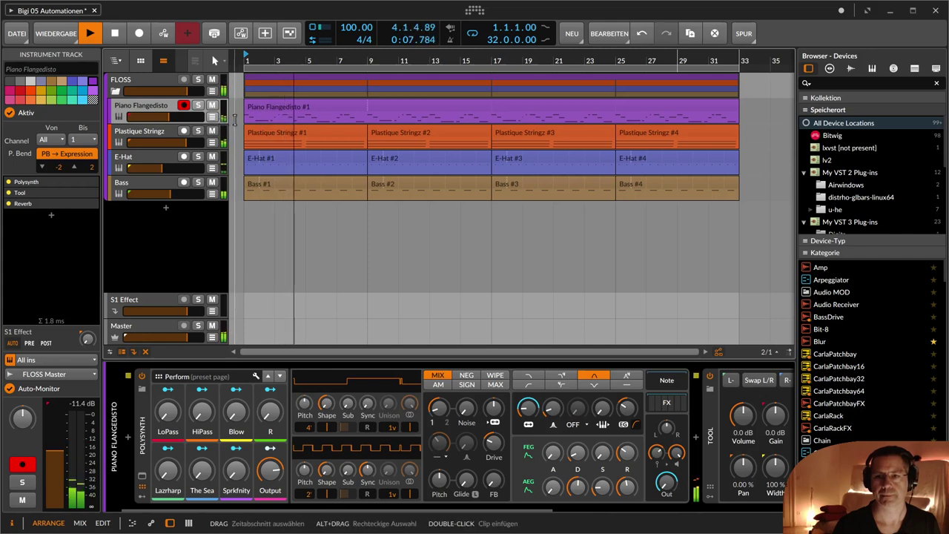
{"action": "key", "text": "space"}
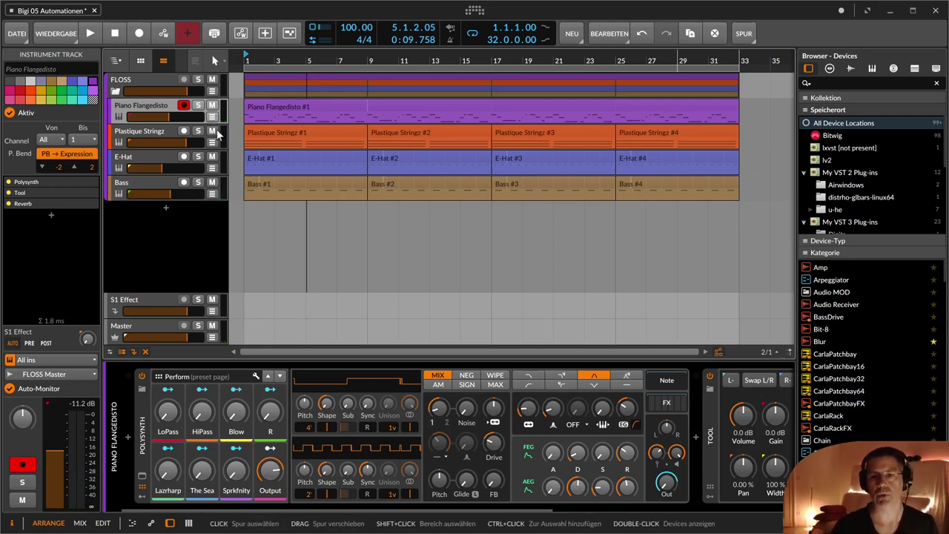
- Show the Piano Flangedisto Mixer Volume lane and draw a fade-in from -Inf dB at 1.1.1.00 to just before bar 4
{"action": "left_click", "coordinate": [212, 117]}
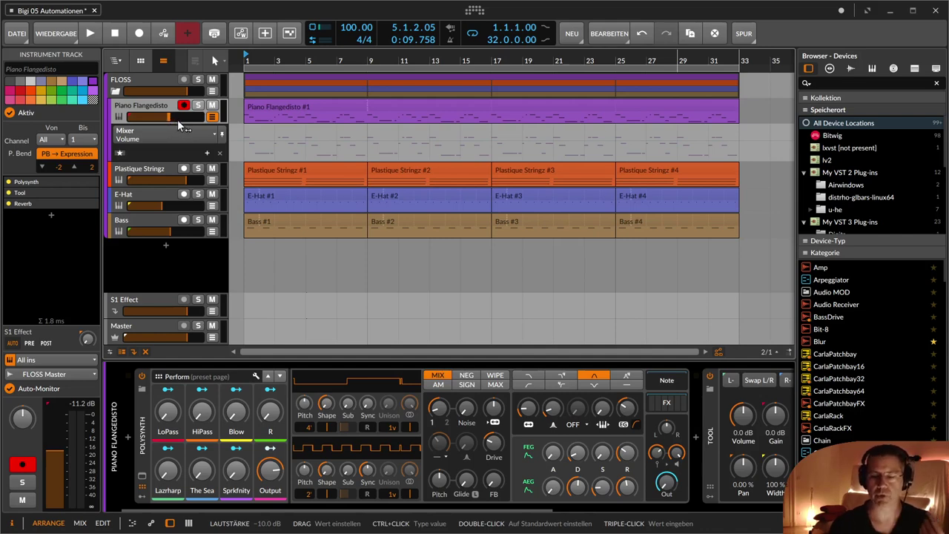
{"action": "double_click", "coordinate": [245, 140]}
{"action": "left_click_drag", "start_coordinate": [301, 141], "coordinate": [244, 159]}
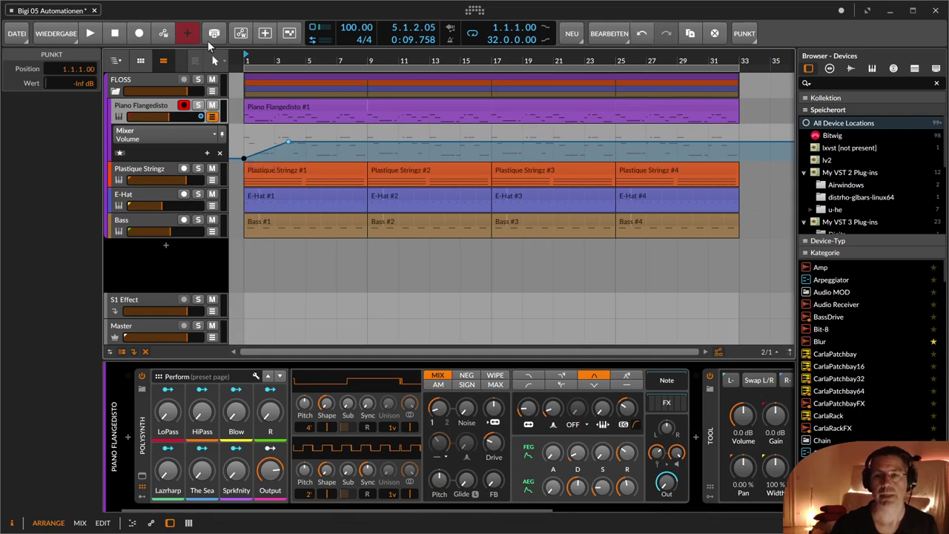
- Override the automated Piano Flangedisto volume fader by hand during playback and delete the Mixer Volume automation
{"action": "key", "text": "space"}
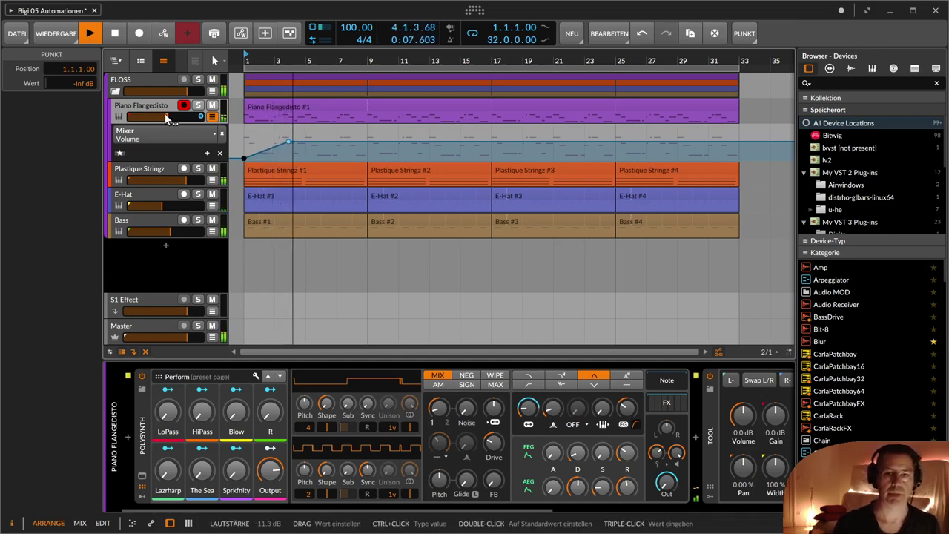
{"action": "mouse_move", "coordinate": [168, 116]}
{"action": "left_mouse_down"}
{"action": "mouse_move", "coordinate": [140, 117]}
{"action": "mouse_move", "coordinate": [152, 119]}
{"action": "left_mouse_up"}
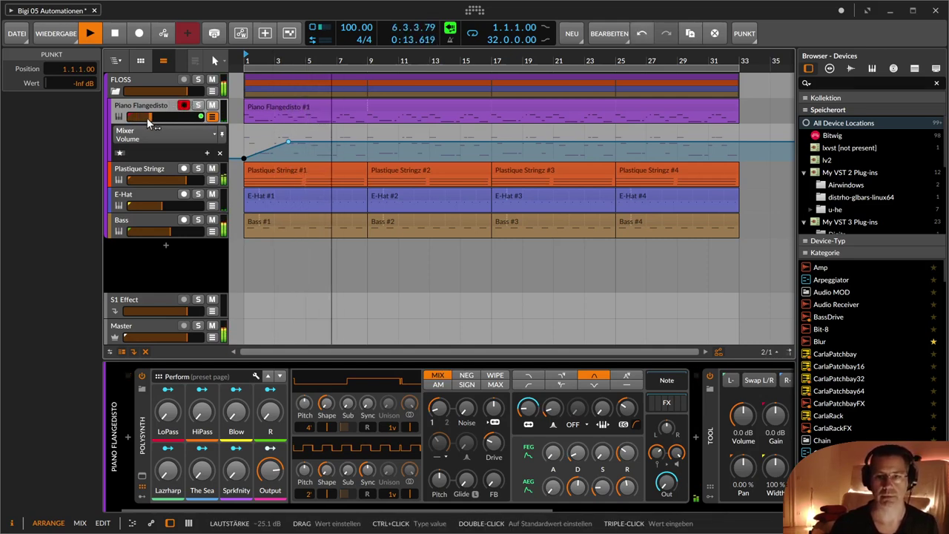
{"action": "left_click_drag", "start_coordinate": [148, 117], "coordinate": [159, 117]}
{"action": "key", "text": "space"}
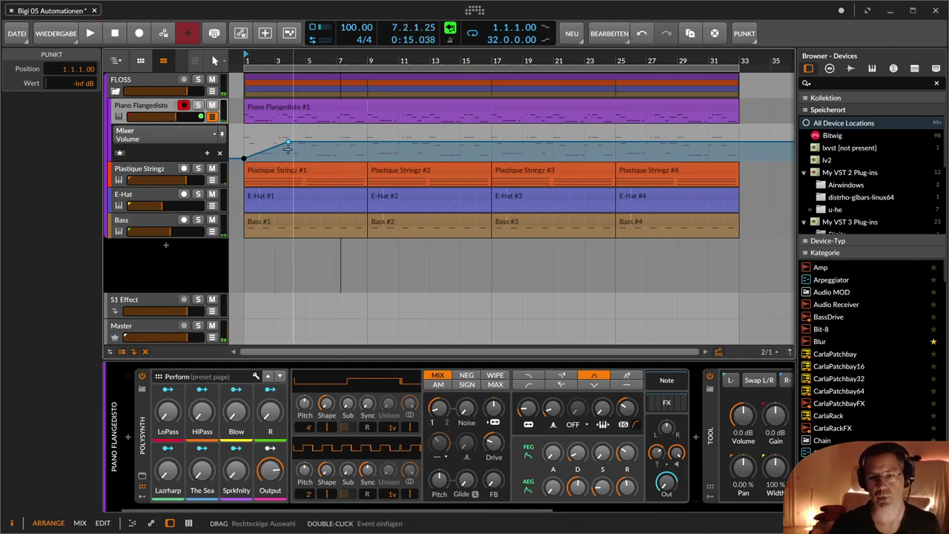
{"action": "left_click", "coordinate": [220, 153]}
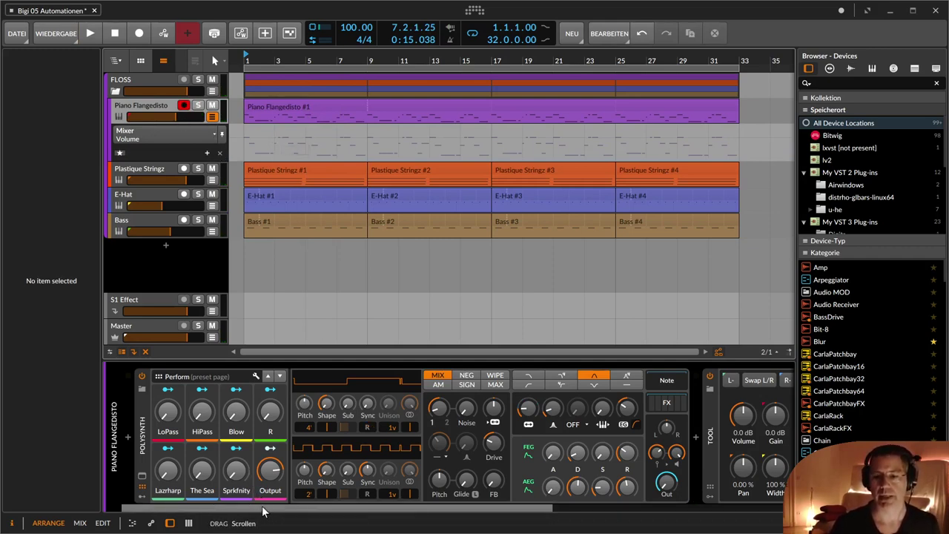
- Move the Tool device to the end of the Piano Flangedisto device chain, behind the Reverb
{"action": "left_click_drag", "start_coordinate": [264, 511], "coordinate": [423, 522]}
{"action": "left_click", "coordinate": [462, 420]}
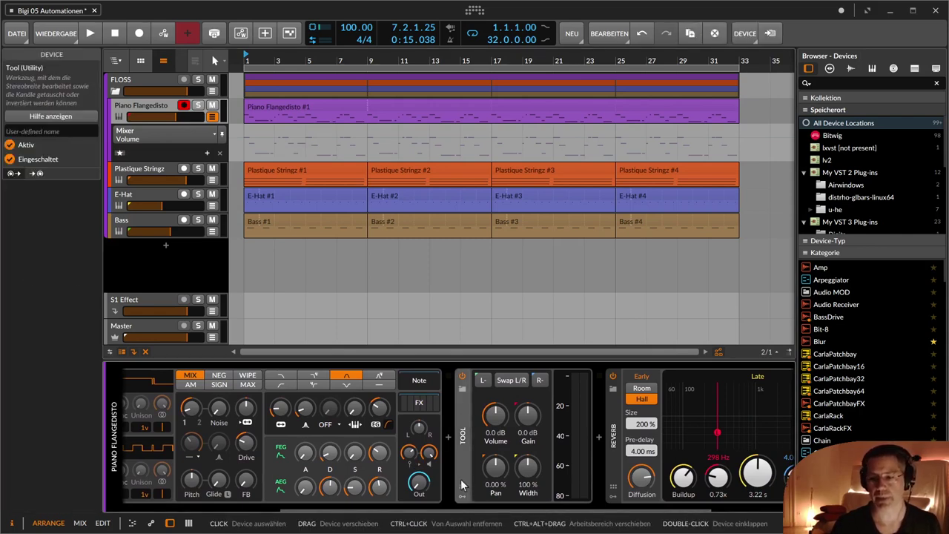
{"action": "left_click_drag", "start_coordinate": [462, 511], "coordinate": [623, 507]}
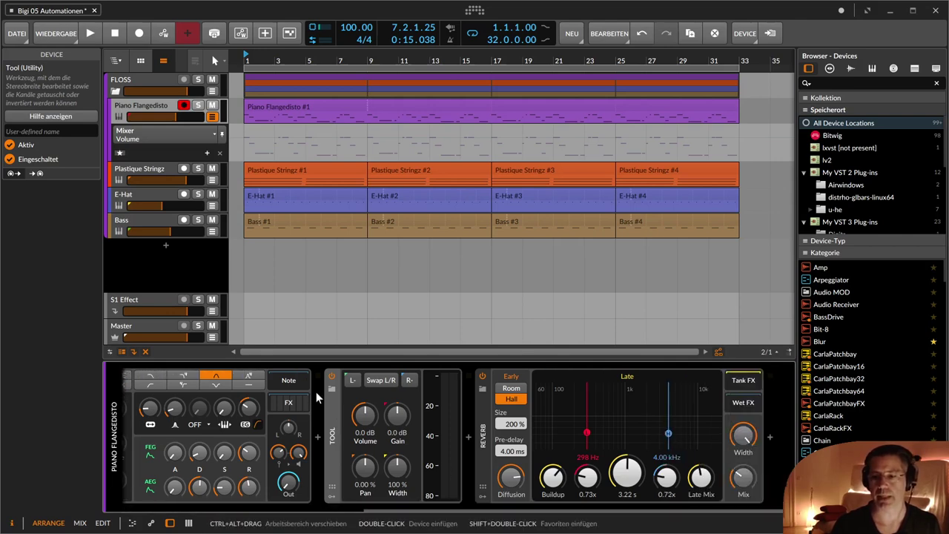
{"action": "left_click_drag", "start_coordinate": [338, 414], "coordinate": [645, 438]}
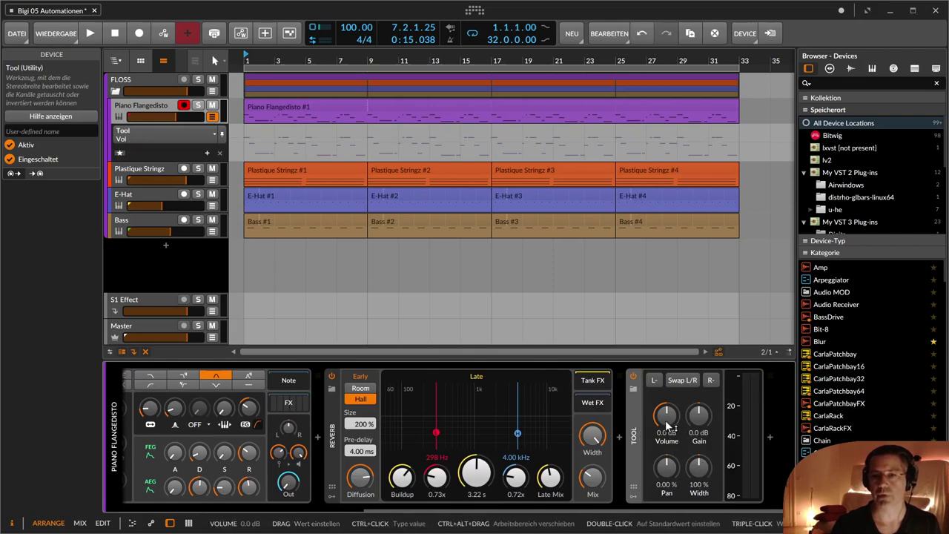
- Automate the Tool device's Volume to rise from -Inf dB at 1.1.1.00 to 0.0 dB at 9.1.1.00
{"action": "left_click_drag", "start_coordinate": [668, 425], "coordinate": [668, 521]}
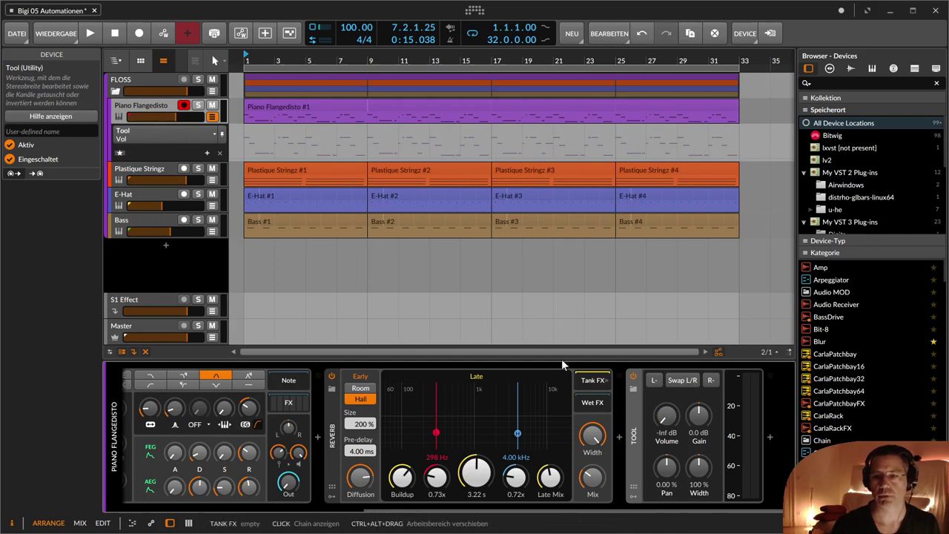
{"action": "double_click", "coordinate": [246, 159]}
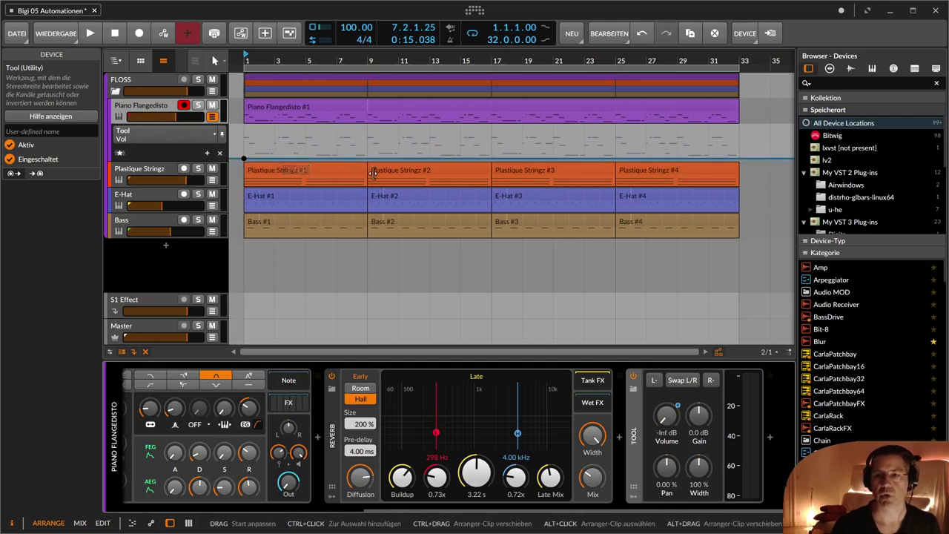
{"action": "mouse_move", "coordinate": [367, 158]}
{"action": "left_mouse_down"}
{"action": "mouse_move", "coordinate": [367, 140]}
{"action": "mouse_move", "coordinate": [361, 143]}
{"action": "left_mouse_up"}
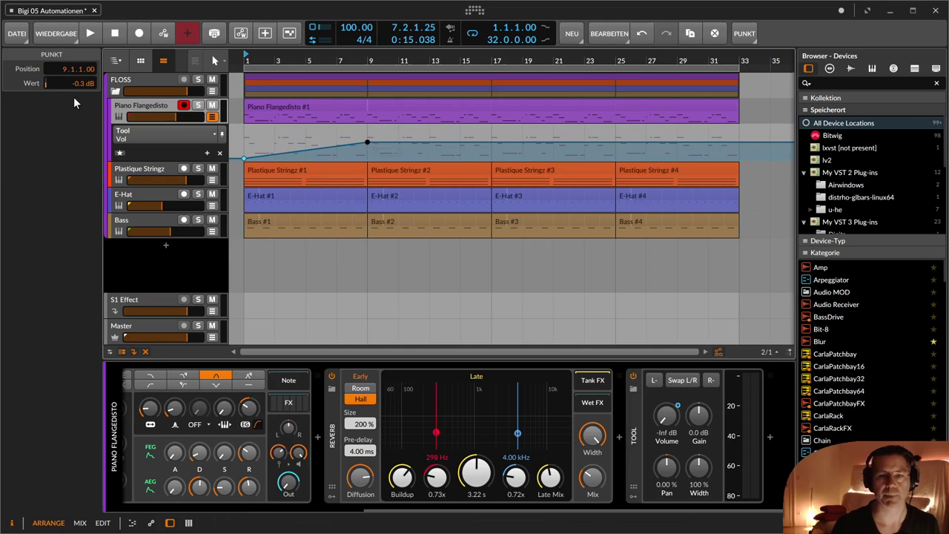
{"action": "double_click", "coordinate": [78, 84]}
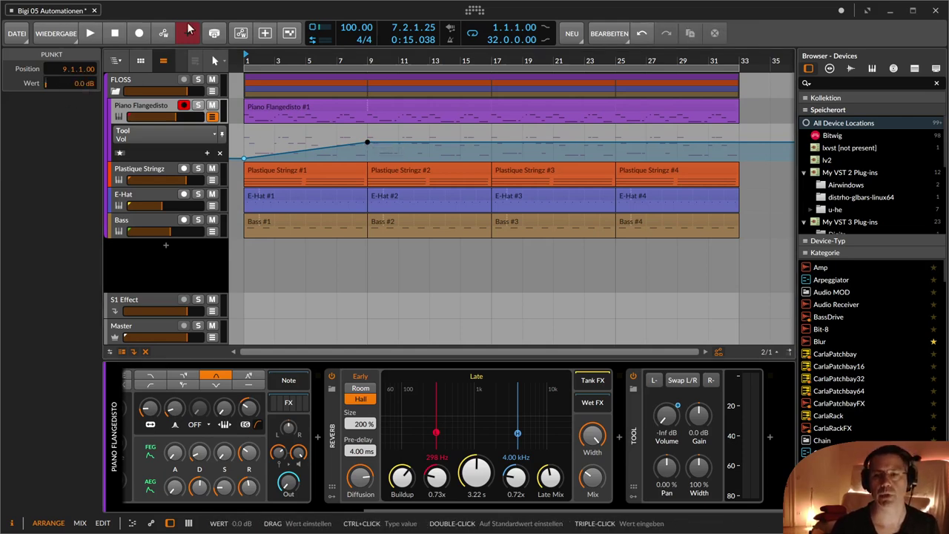
- Play the Tool volume fade-in from the start while adjusting the Piano Flangedisto track fader, and hide the track's automation lane
{"action": "key", "text": "space"}
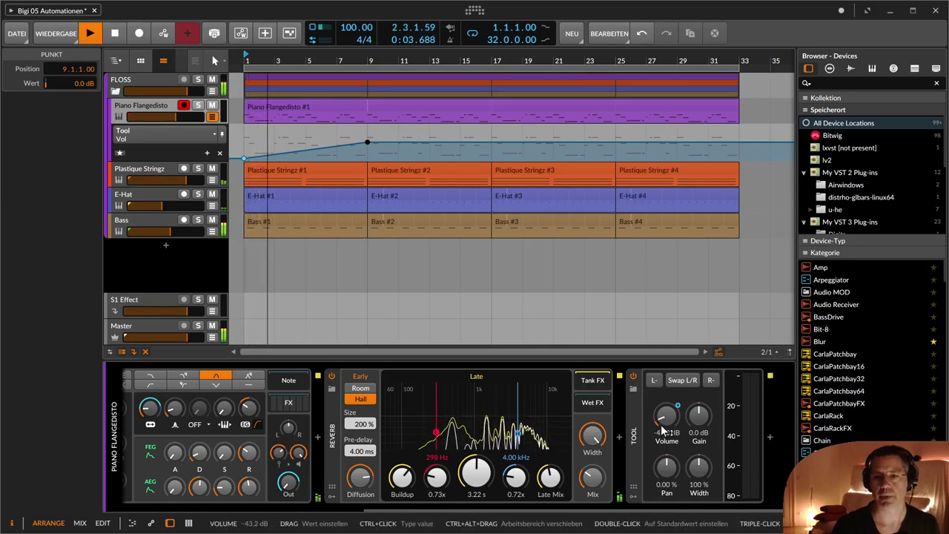
{"action": "left_click", "coordinate": [171, 118]}
{"action": "left_click_drag", "start_coordinate": [171, 118], "coordinate": [158, 117]}
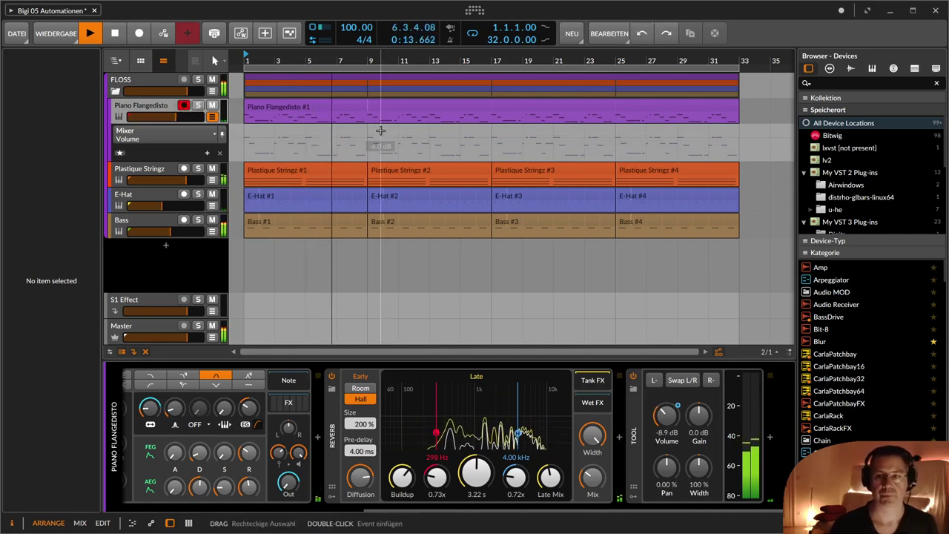
{"action": "key", "text": "space"}
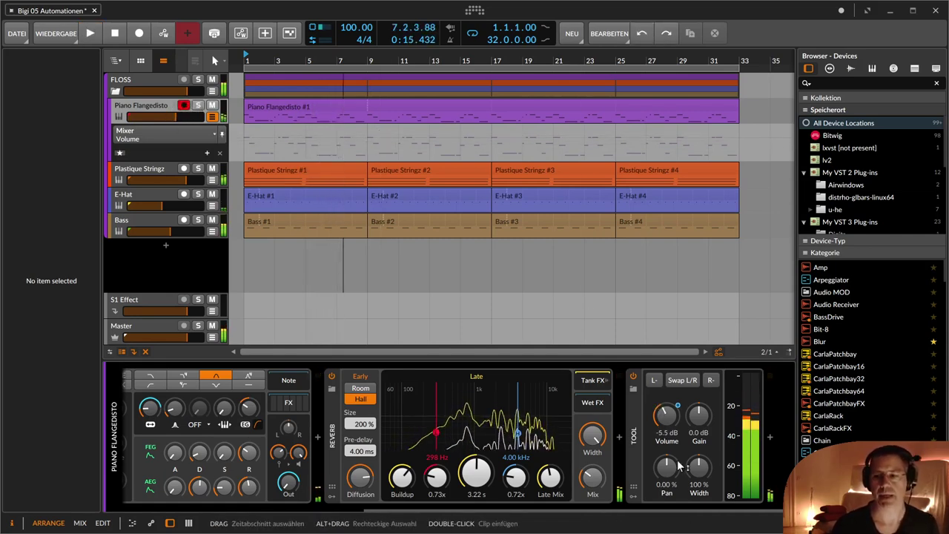
{"action": "left_click", "coordinate": [212, 117]}
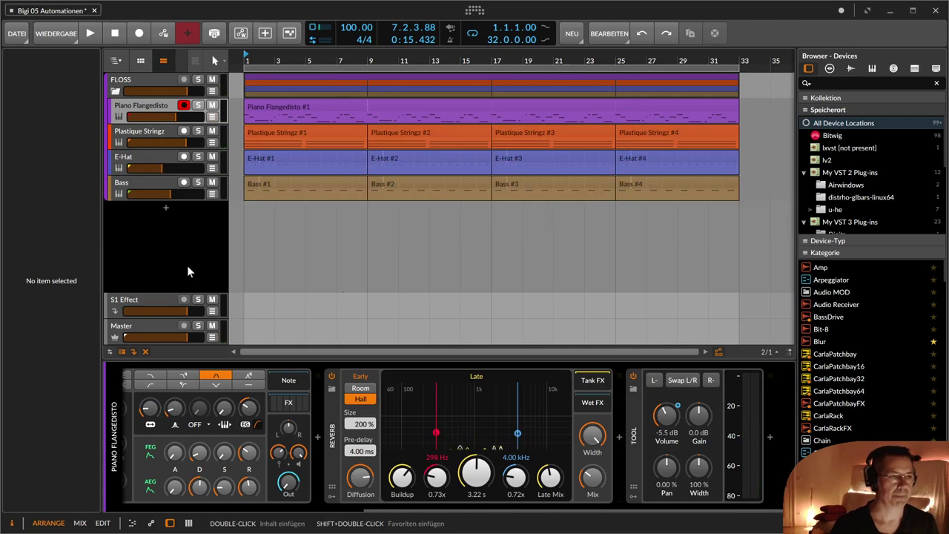
- Add a MIDI automation lane to the Plastique Stringz track for channel 2, type Control Change, controller #73 - Attack Time
{"action": "left_click", "coordinate": [212, 143]}
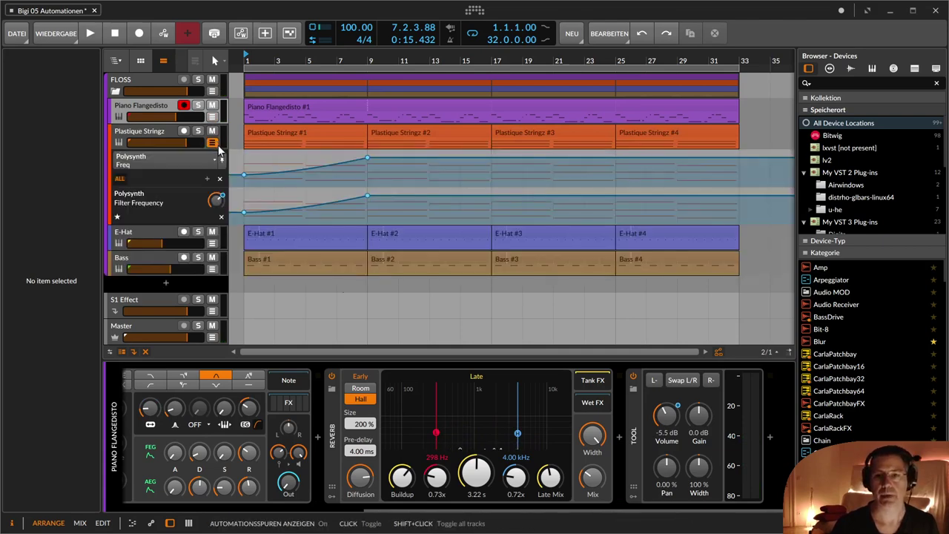
{"action": "left_click", "coordinate": [199, 163]}
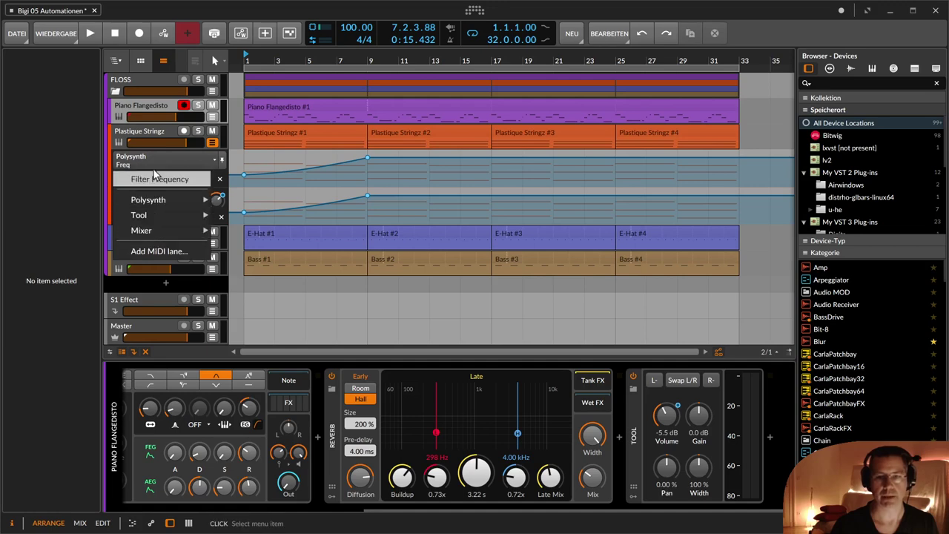
{"action": "left_click", "coordinate": [159, 251]}
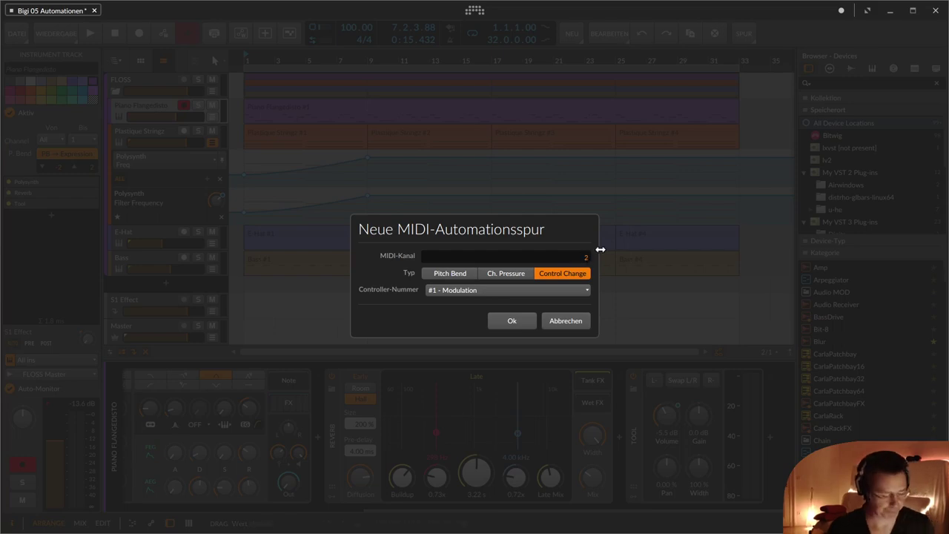
{"action": "left_click_drag", "start_coordinate": [585, 259], "coordinate": [585, 268]}
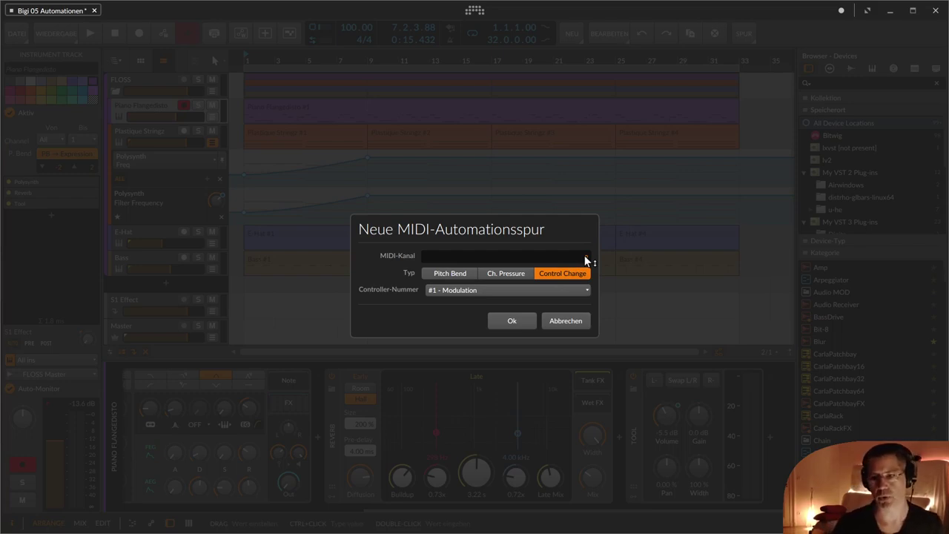
{"action": "left_click", "coordinate": [436, 278]}
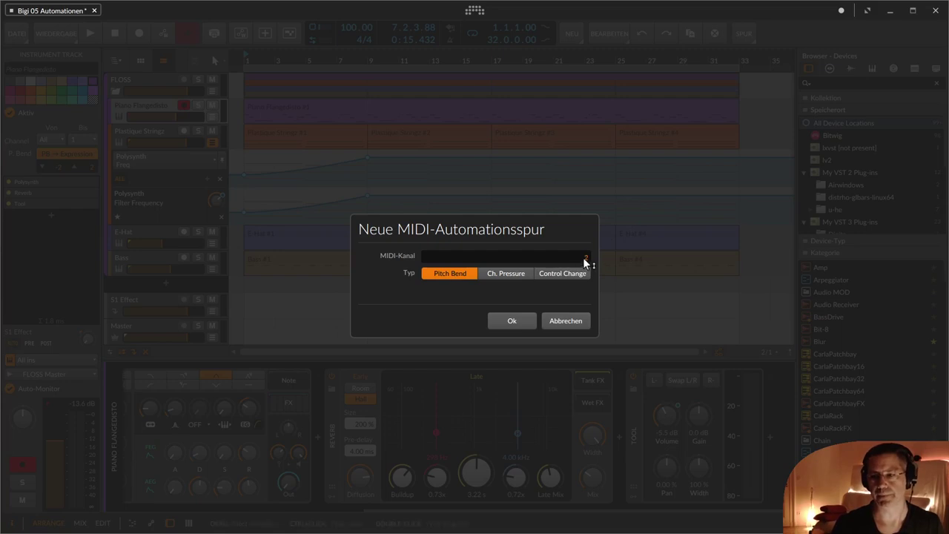
{"action": "left_click_drag", "start_coordinate": [584, 259], "coordinate": [584, 269]}
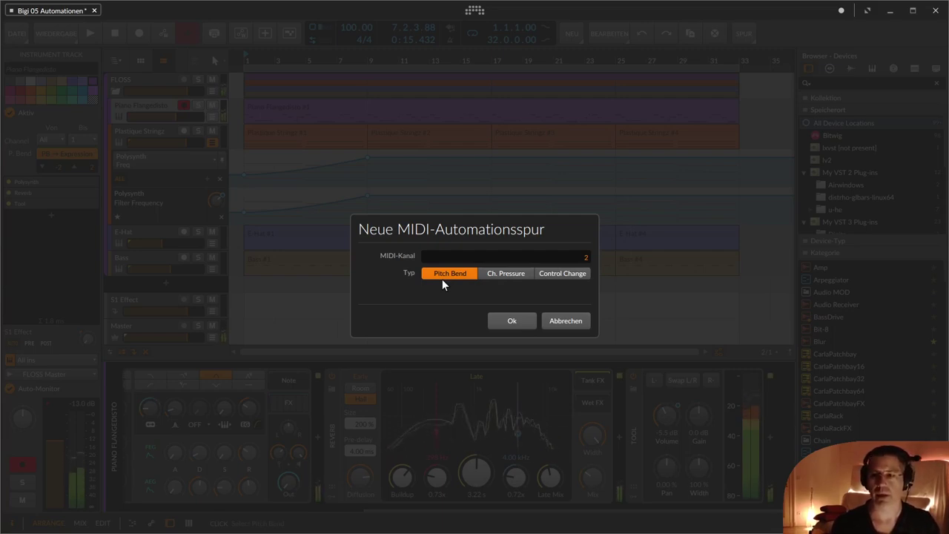
{"action": "left_click", "coordinate": [502, 274]}
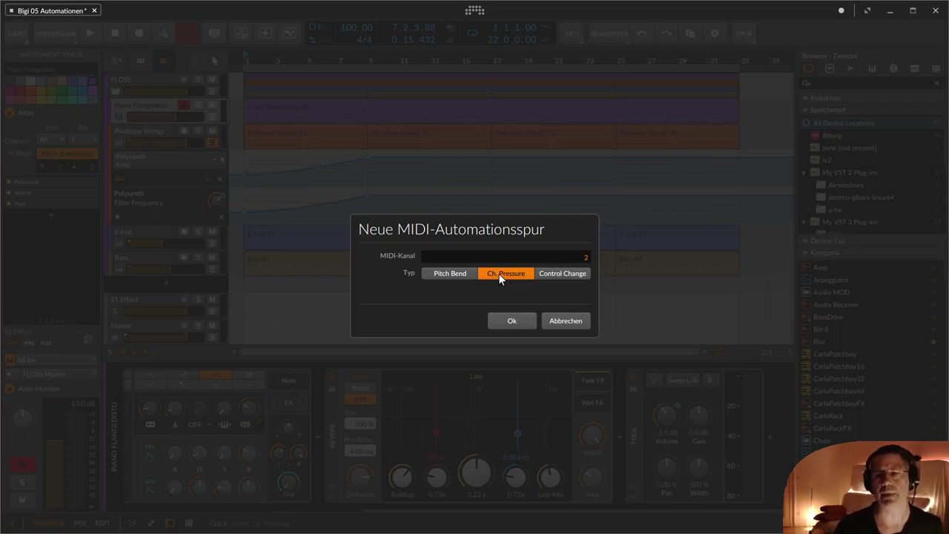
{"action": "left_click", "coordinate": [560, 276]}
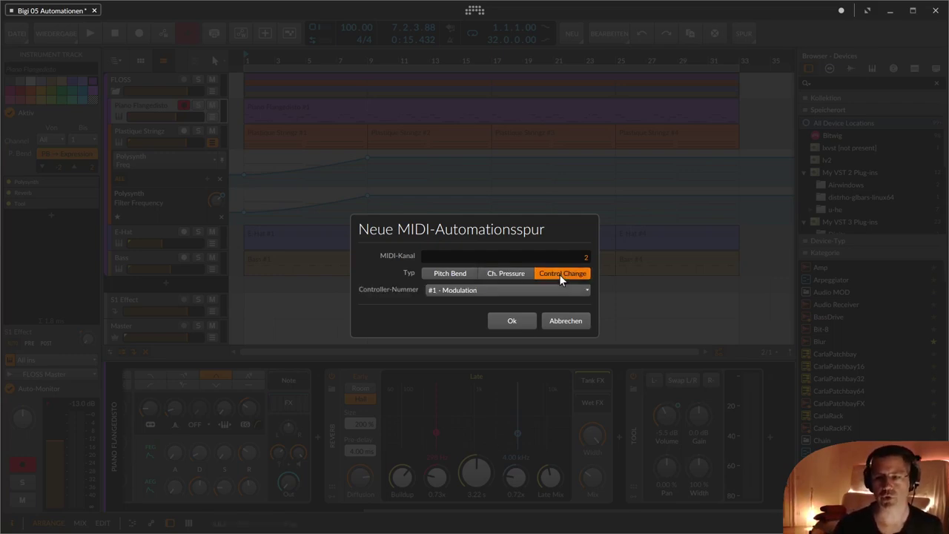
{"action": "left_click", "coordinate": [581, 291]}
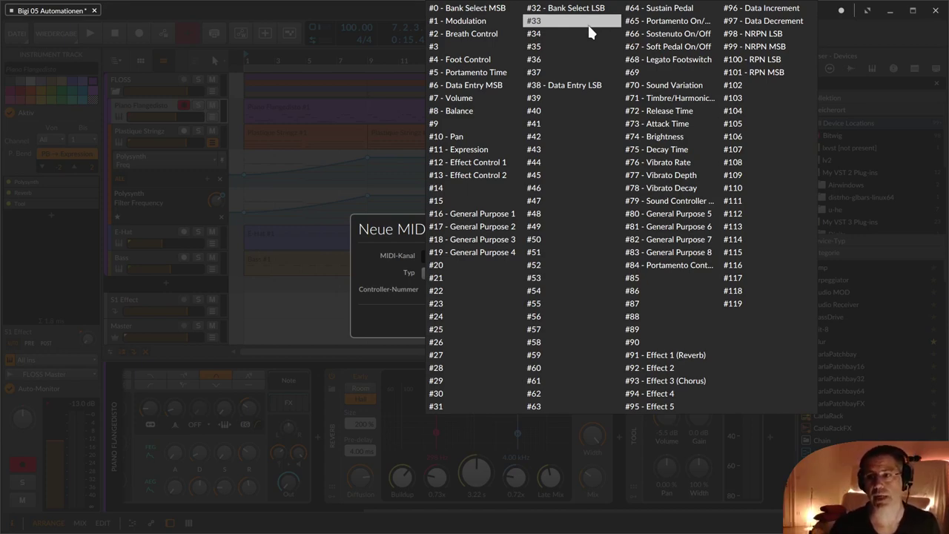
{"action": "left_click", "coordinate": [405, 268]}
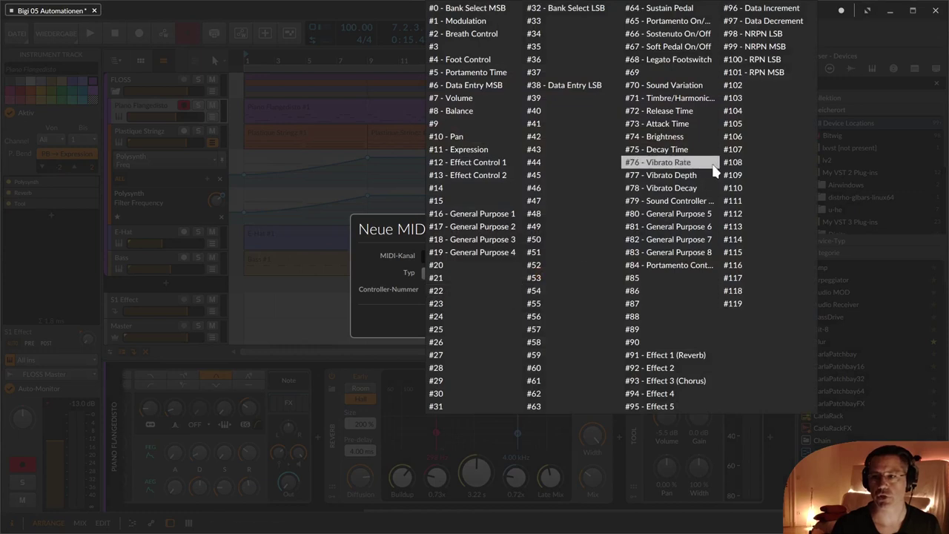
{"action": "left_click", "coordinate": [703, 125]}
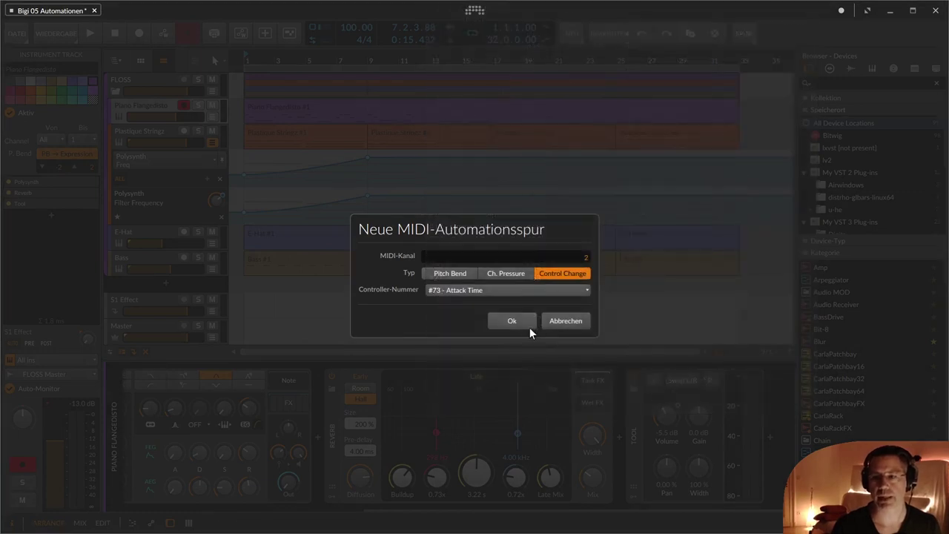
{"action": "left_click", "coordinate": [528, 326]}
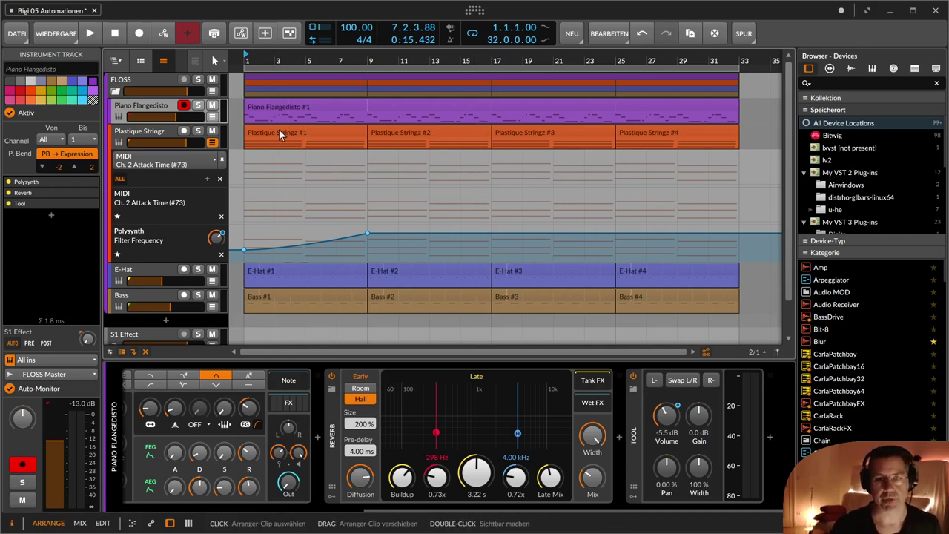
- Select the Plastique Stringz track and record a short take from the start with arranger automation writing enabled
{"action": "left_click", "coordinate": [165, 36]}
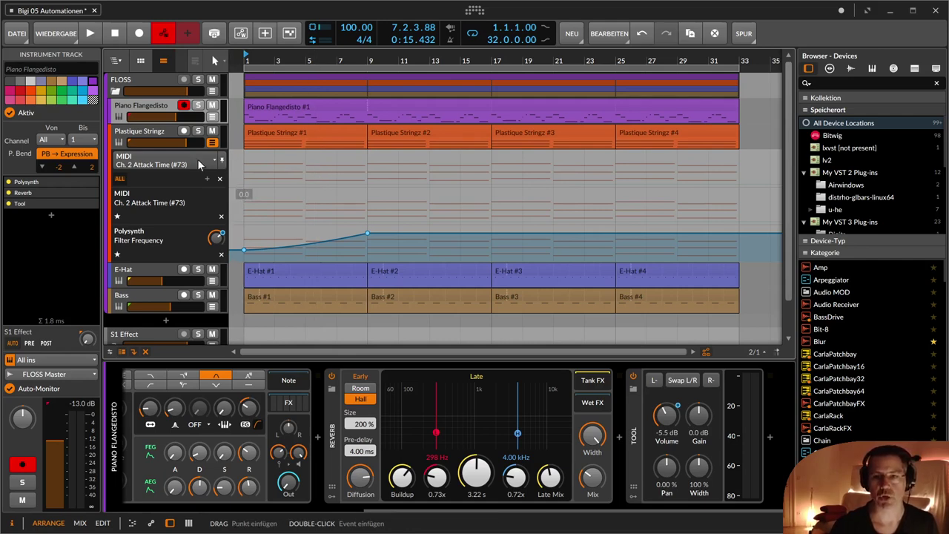
{"action": "left_click", "coordinate": [159, 131]}
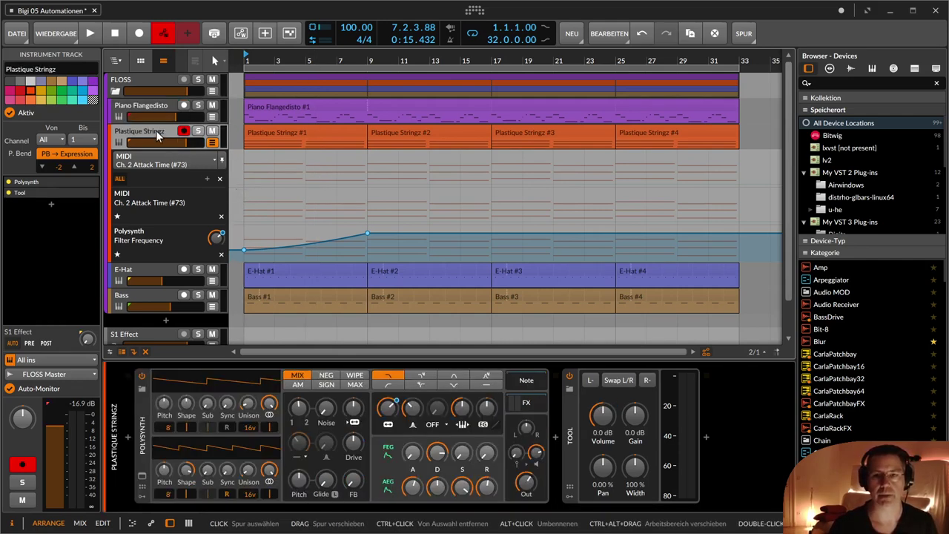
{"action": "key", "text": "space"}
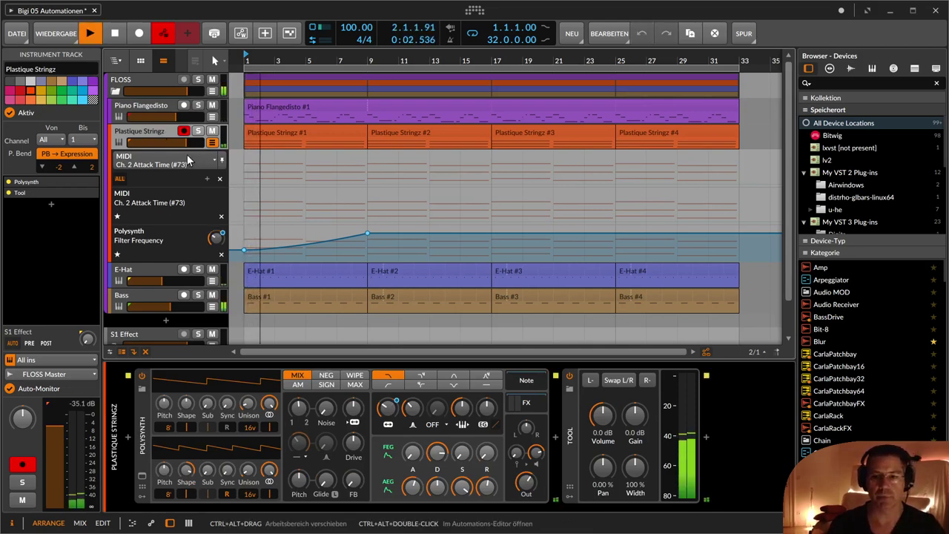
{"action": "key", "text": "space"}
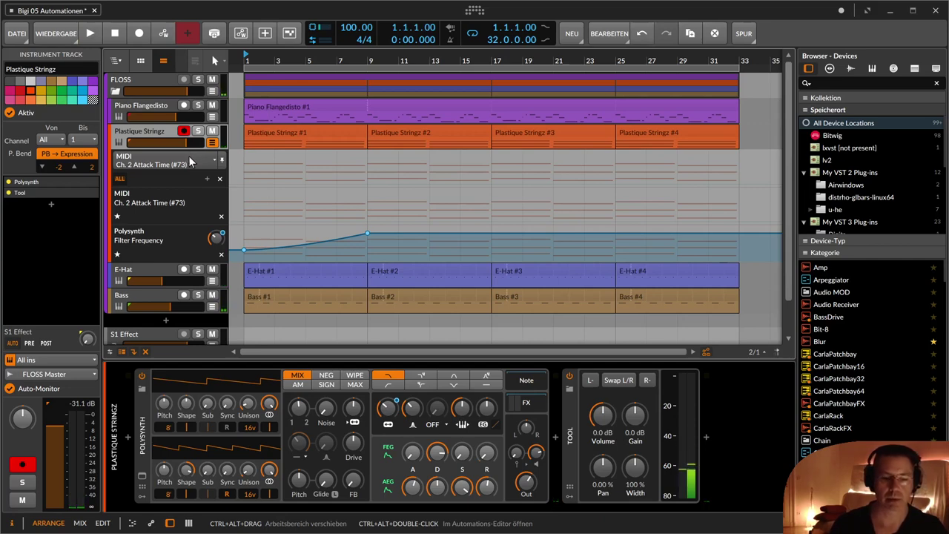
{"action": "left_click", "coordinate": [163, 33]}
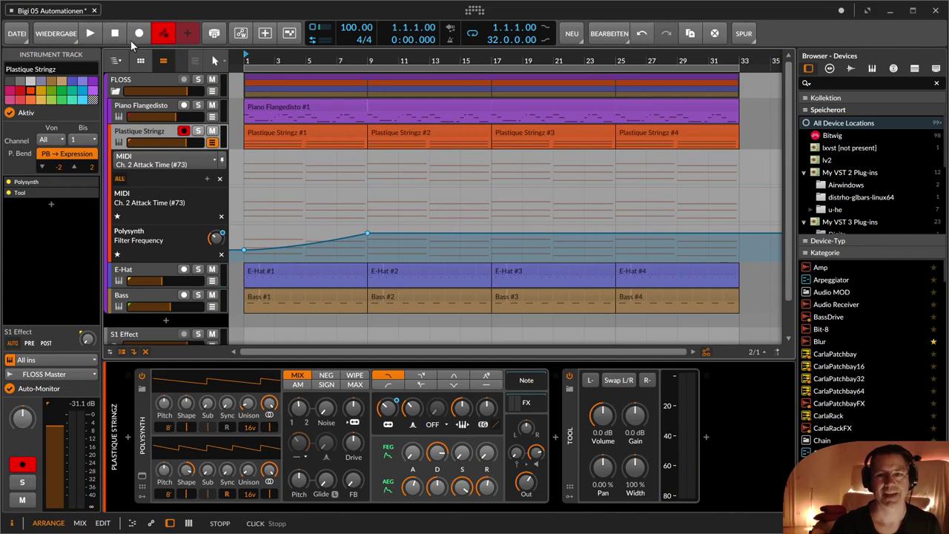
{"action": "left_click", "coordinate": [138, 37]}
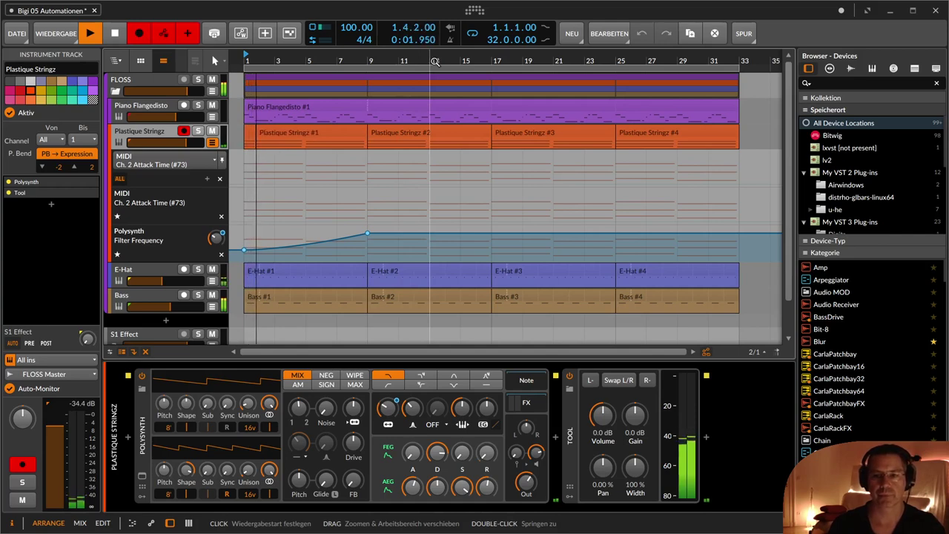
{"action": "key", "text": "space"}
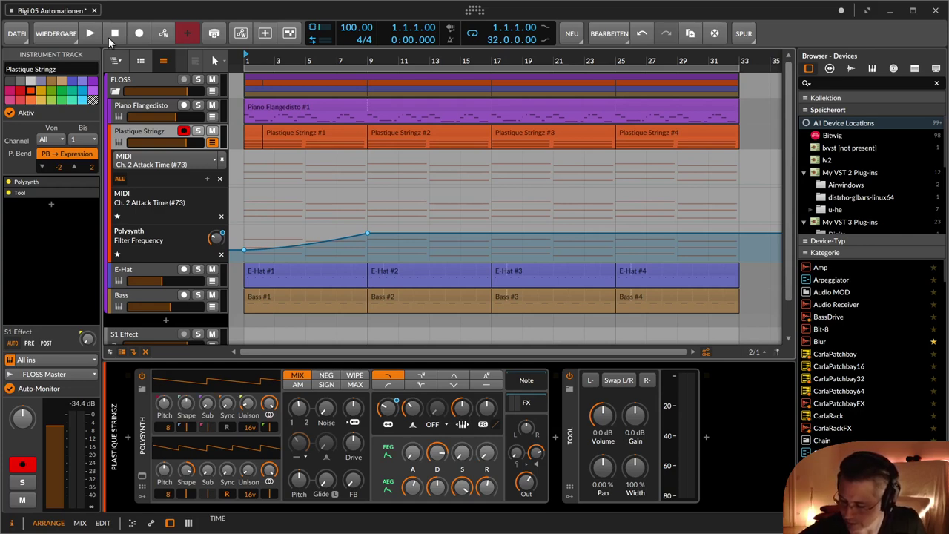
- Record Polysynth OSC1 Pulse Width automation on Plastique Stringz from the start to about bar 6, and undo the recording
{"action": "key", "text": "Up"}
{"action": "key", "text": "Up"}
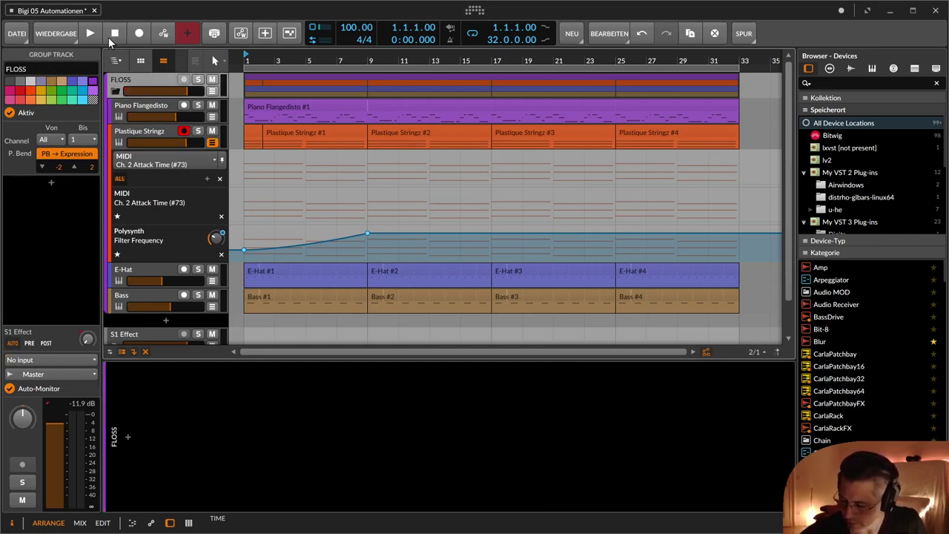
{"action": "key", "text": "Down"}
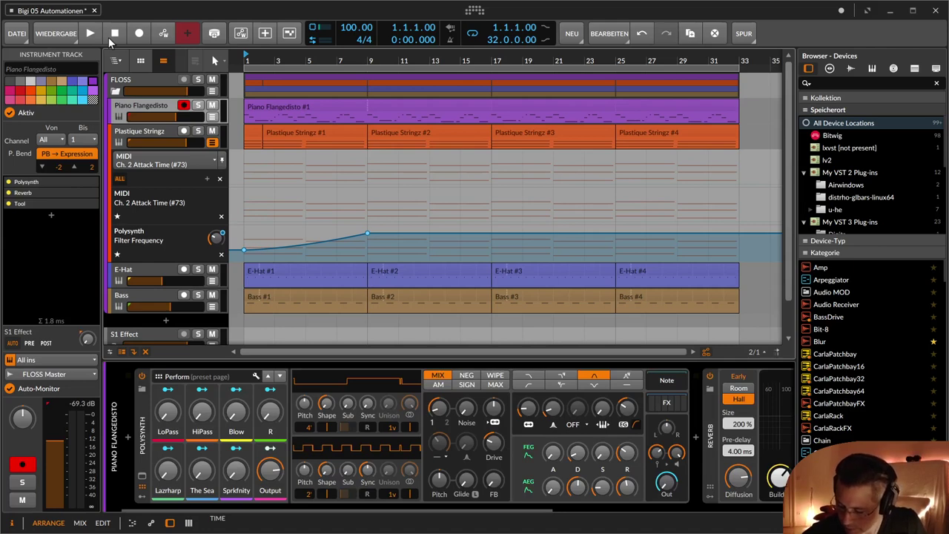
{"action": "key", "text": "Down"}
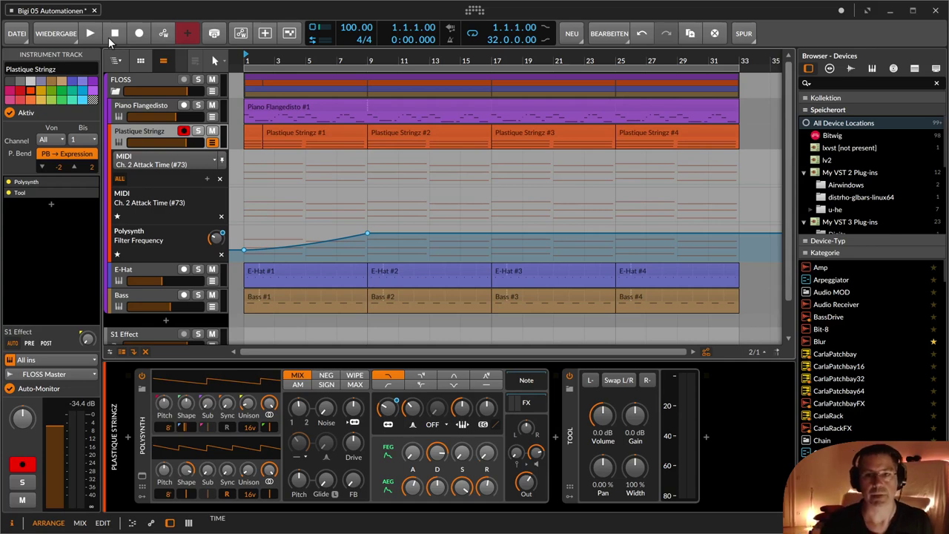
{"action": "left_click", "coordinate": [169, 34]}
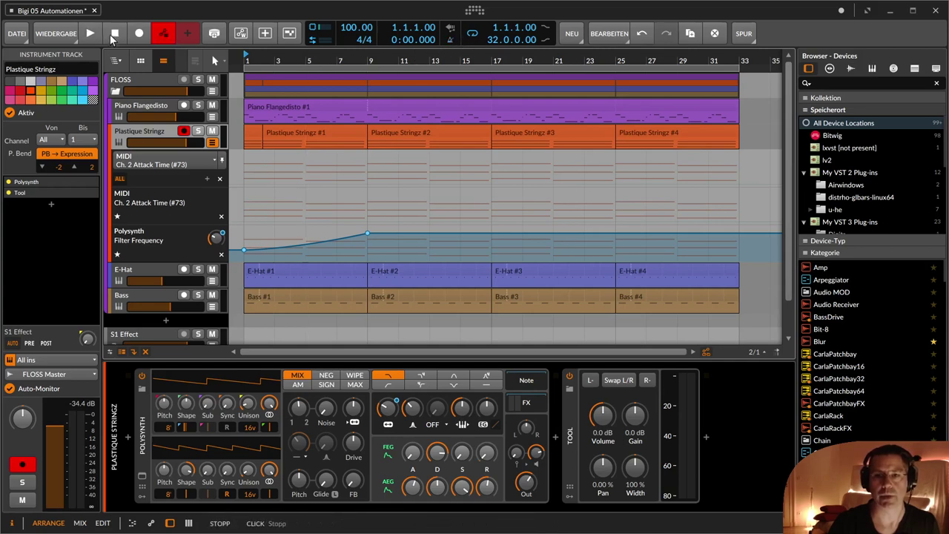
{"action": "left_click", "coordinate": [139, 37]}
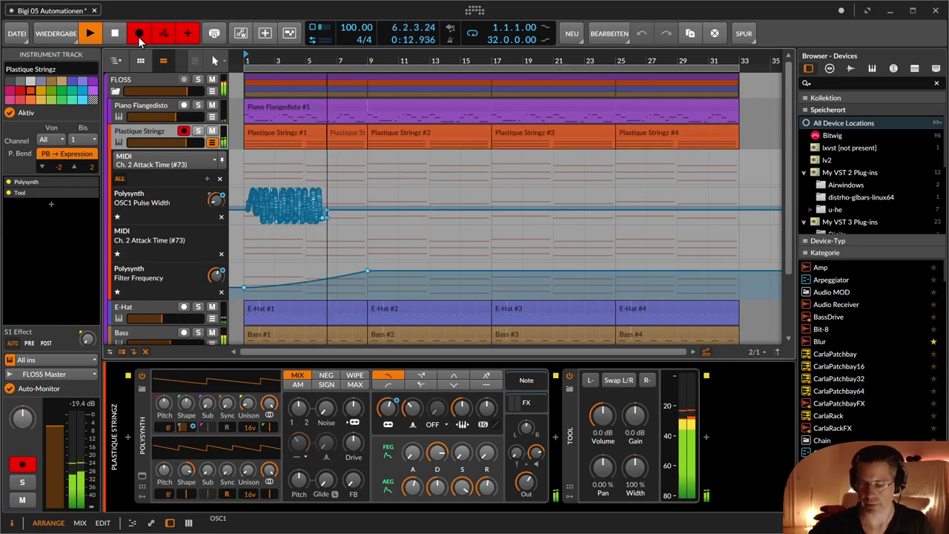
{"action": "left_click", "coordinate": [138, 36]}
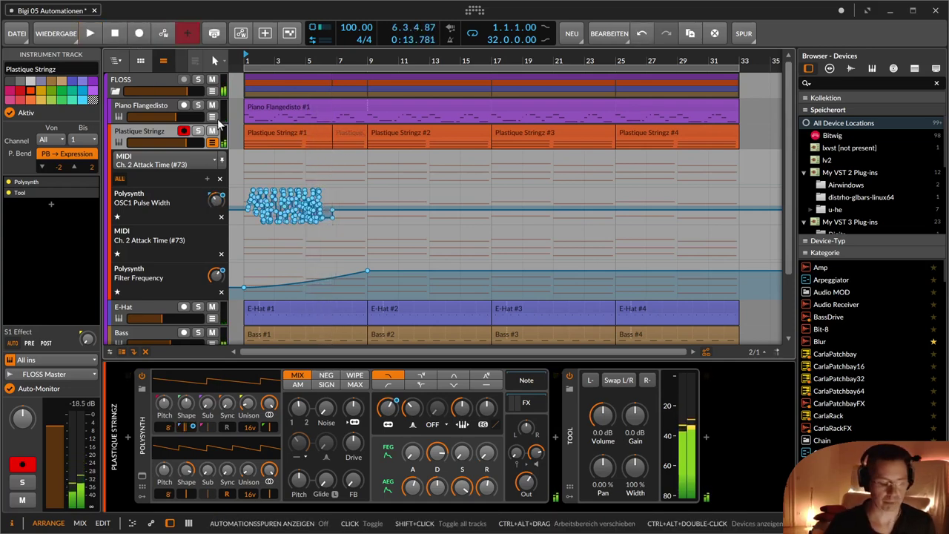
{"action": "key", "text": "ctrl+z"}
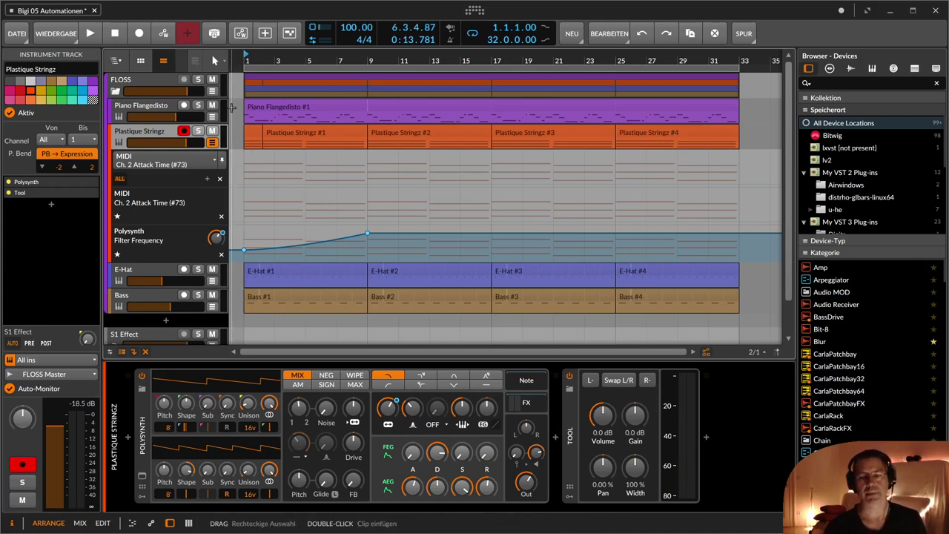
- Hide the Plastique Stringz automation lanes and open the Piano Flangedisto Scene 1 launcher clip in the automation editor
{"action": "left_click", "coordinate": [213, 141]}
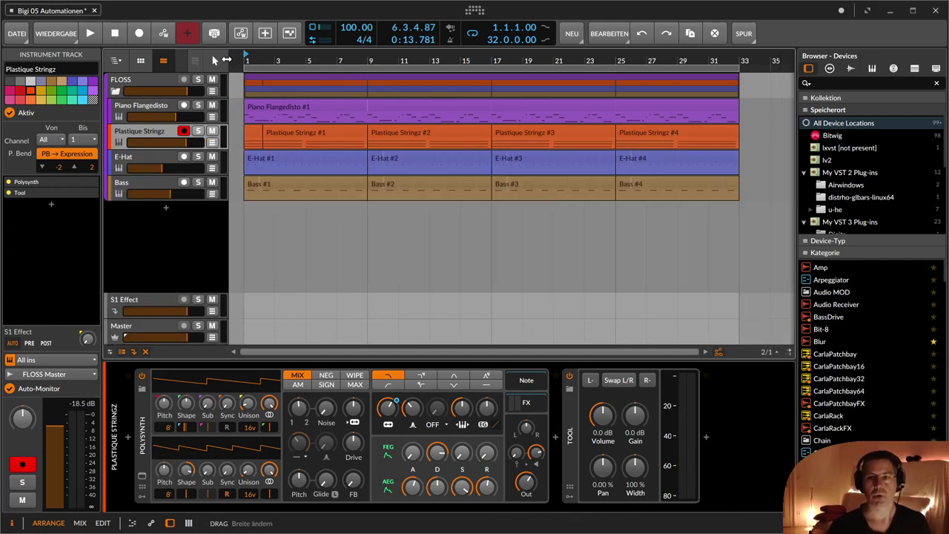
{"action": "left_click", "coordinate": [141, 60]}
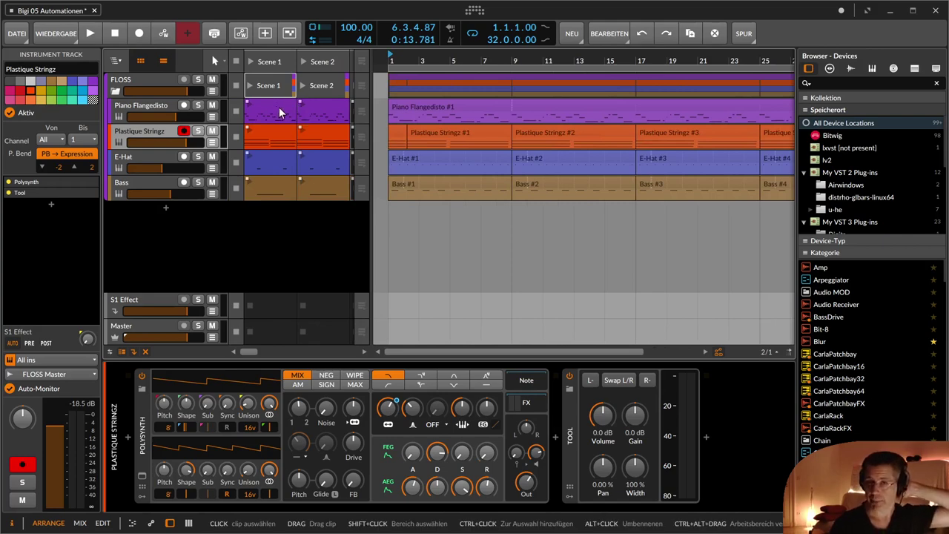
{"action": "left_click", "coordinate": [280, 112]}
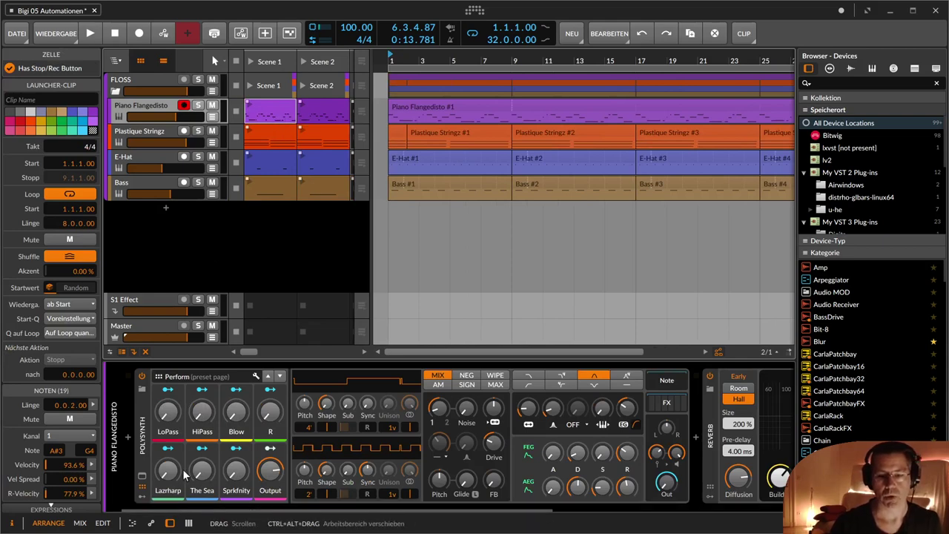
{"action": "left_click", "coordinate": [132, 524]}
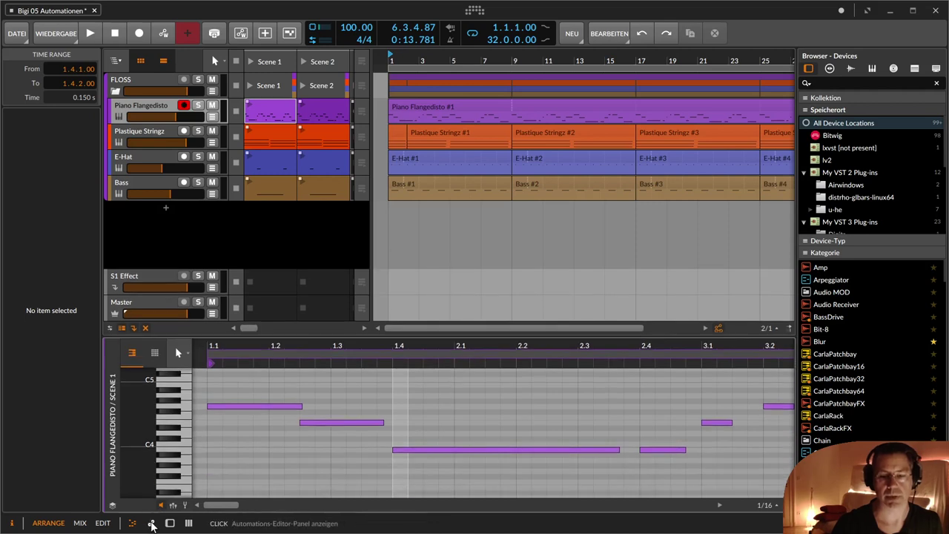
{"action": "left_click", "coordinate": [152, 523]}
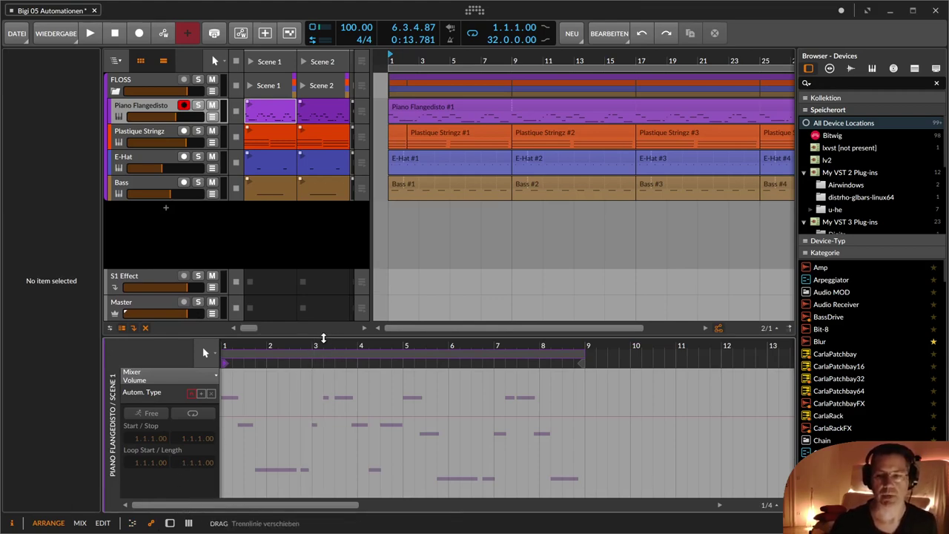
{"action": "left_click_drag", "start_coordinate": [324, 339], "coordinate": [255, 407]}
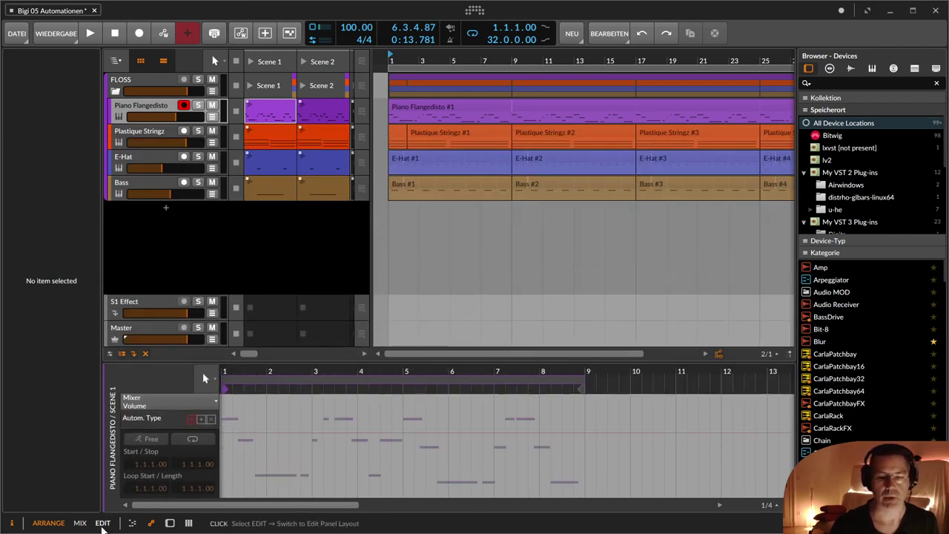
- View the Scene 1 clip in the Edit layout with the mixer shown, and switch to the Mix layout
{"action": "left_click", "coordinate": [102, 525]}
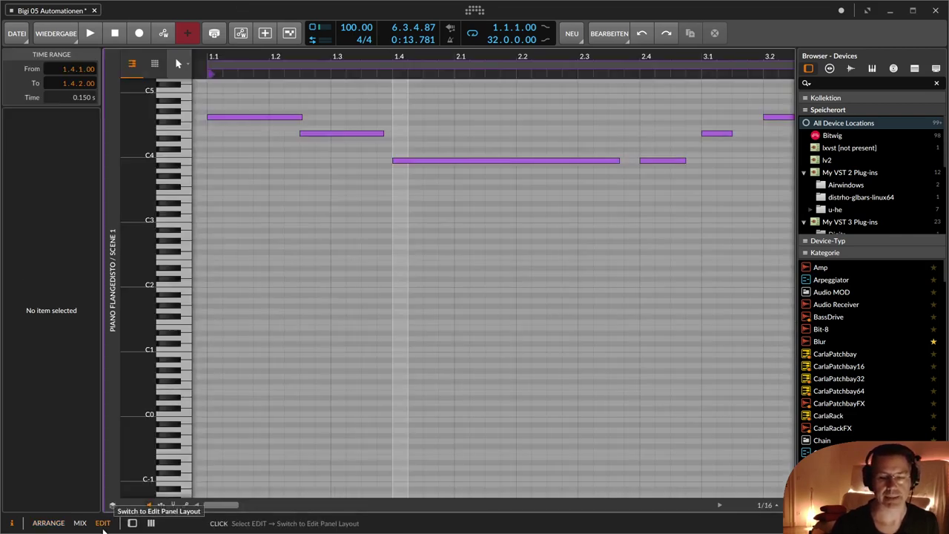
{"action": "left_click", "coordinate": [133, 523]}
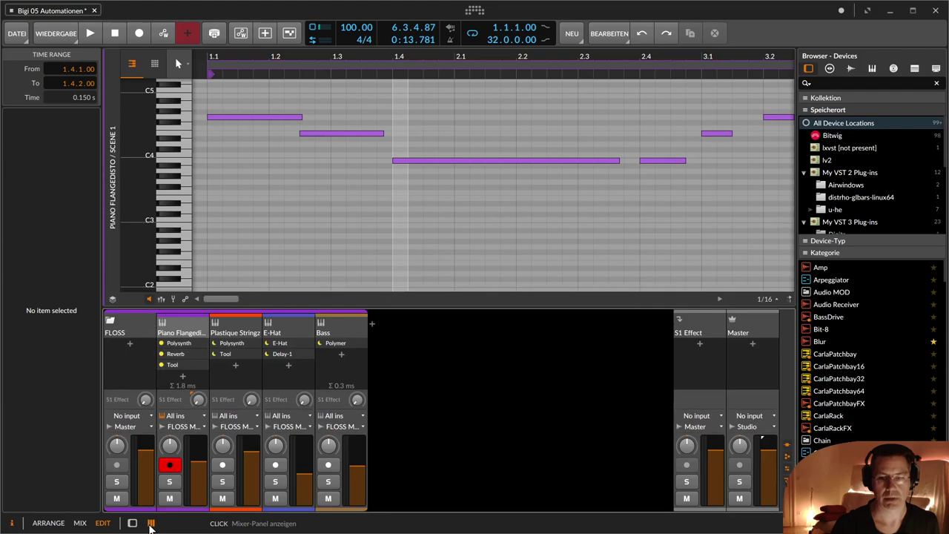
{"action": "left_click", "coordinate": [134, 524]}
{"action": "left_click", "coordinate": [80, 524]}
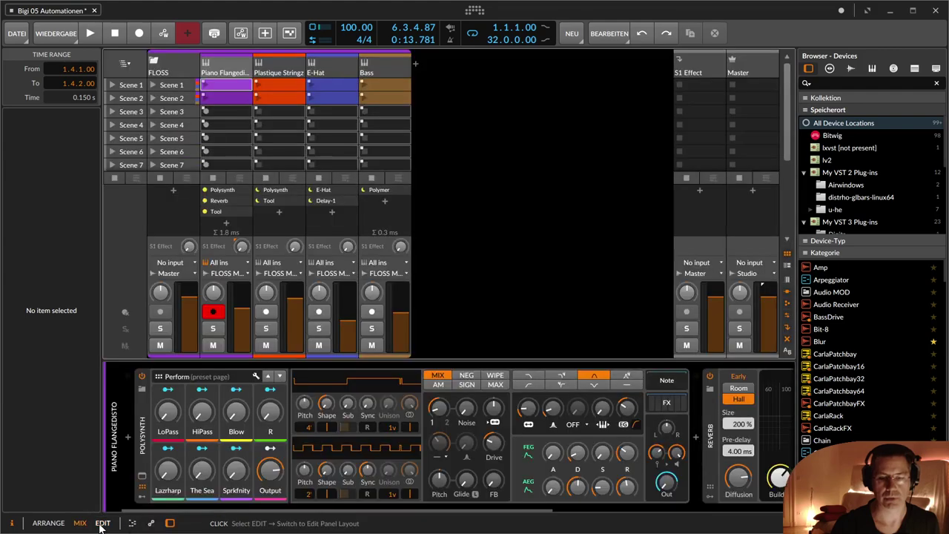
- View the Piano Flangedisto Scene 1 clip in the Edit layout, with the mixer shown and hidden again
{"action": "left_click", "coordinate": [49, 524]}
{"action": "left_click", "coordinate": [102, 524]}
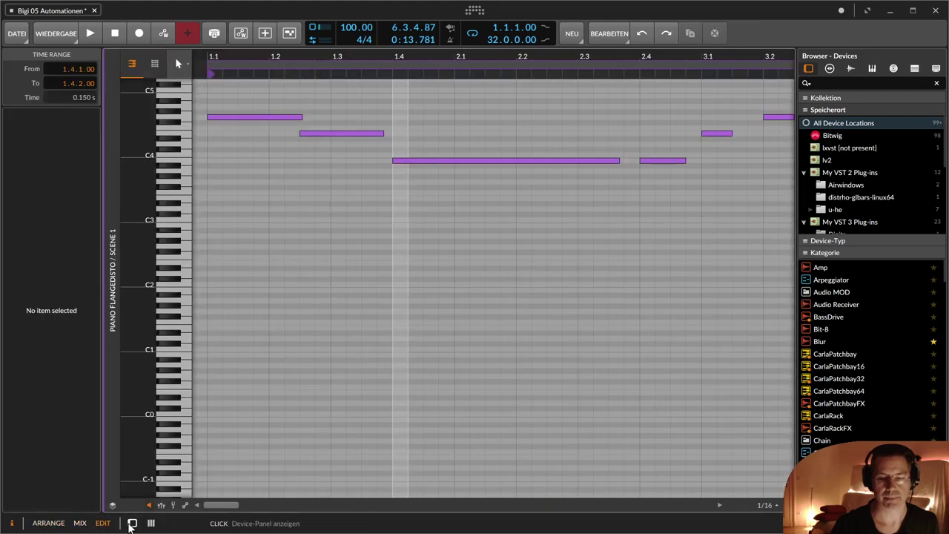
{"action": "left_click", "coordinate": [151, 523]}
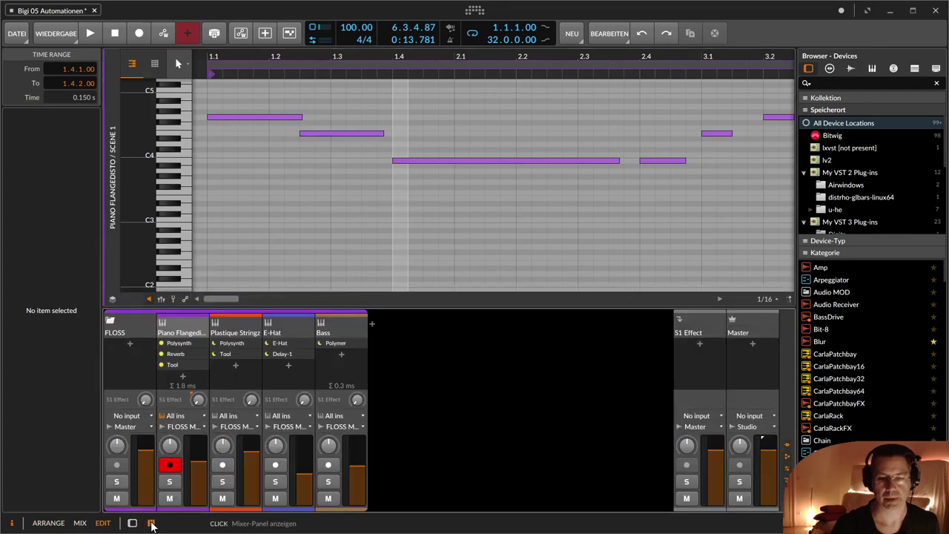
{"action": "left_click", "coordinate": [152, 524]}
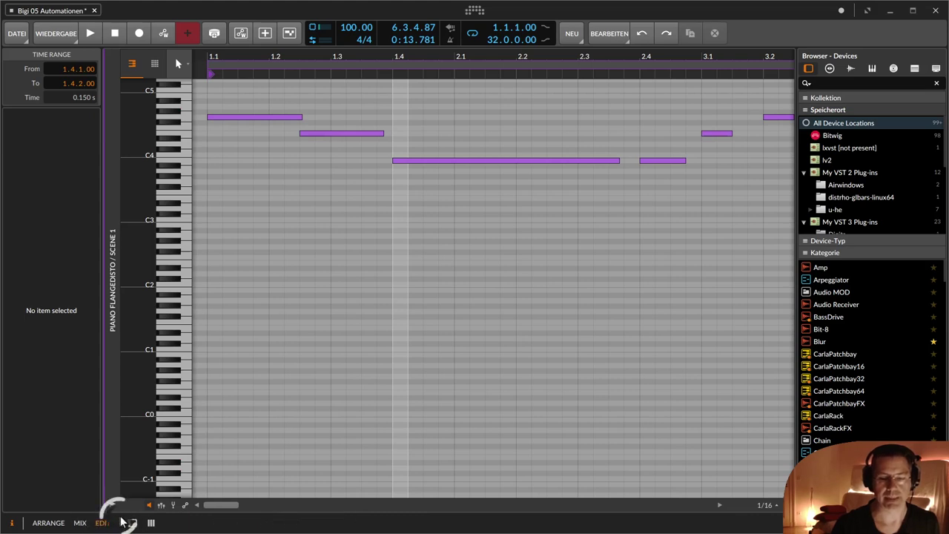
- Show and enlarge the automation lane beneath the Scene 1 clip's notes, and look through its parameter choices
{"action": "left_click", "coordinate": [186, 505]}
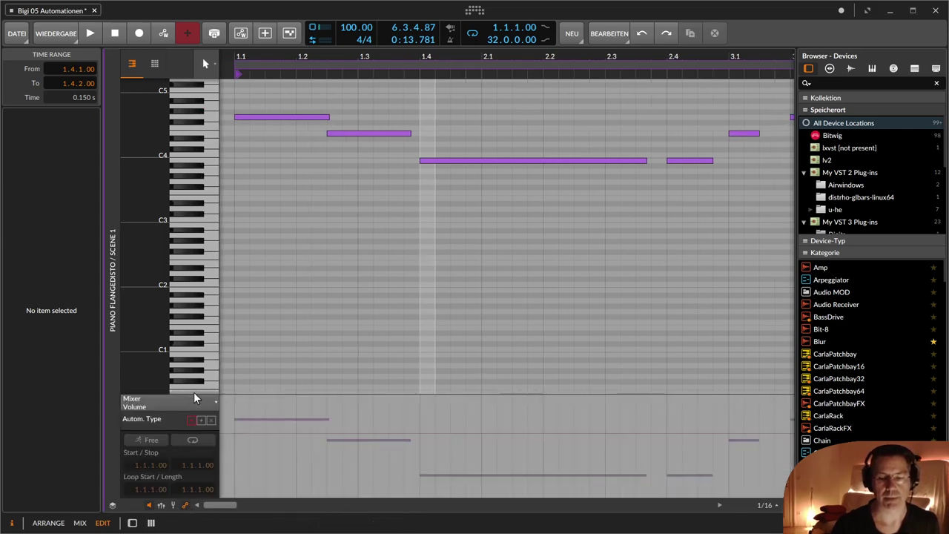
{"action": "left_click_drag", "start_coordinate": [193, 395], "coordinate": [194, 368]}
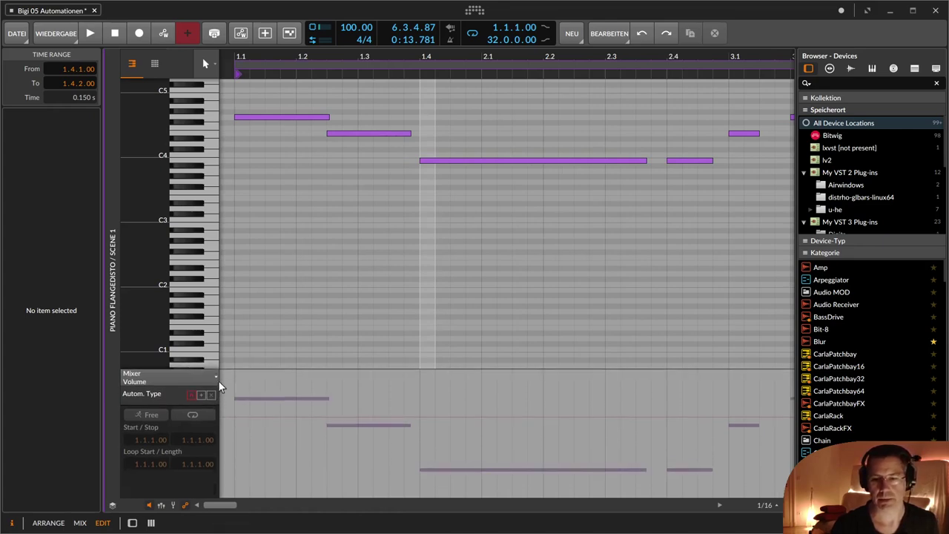
{"action": "left_click", "coordinate": [216, 379]}
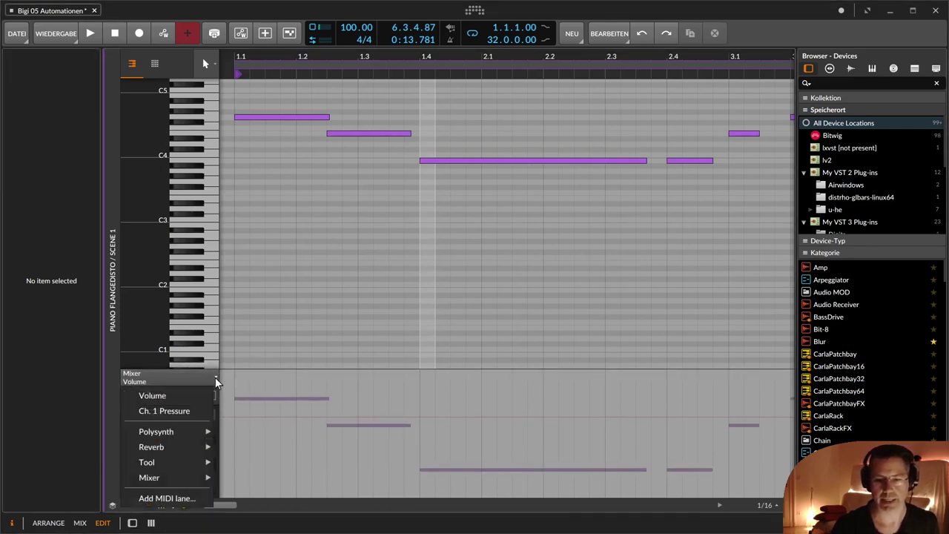
{"action": "left_click", "coordinate": [333, 169]}
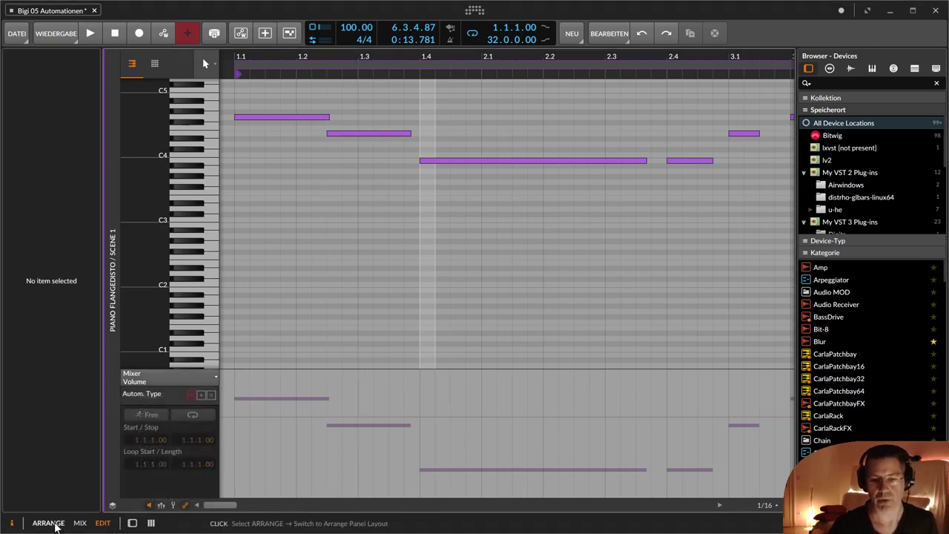
- Return to the Arrange layout and show all automated parameter lanes of the Piano Flangedisto track
{"action": "left_click", "coordinate": [53, 524]}
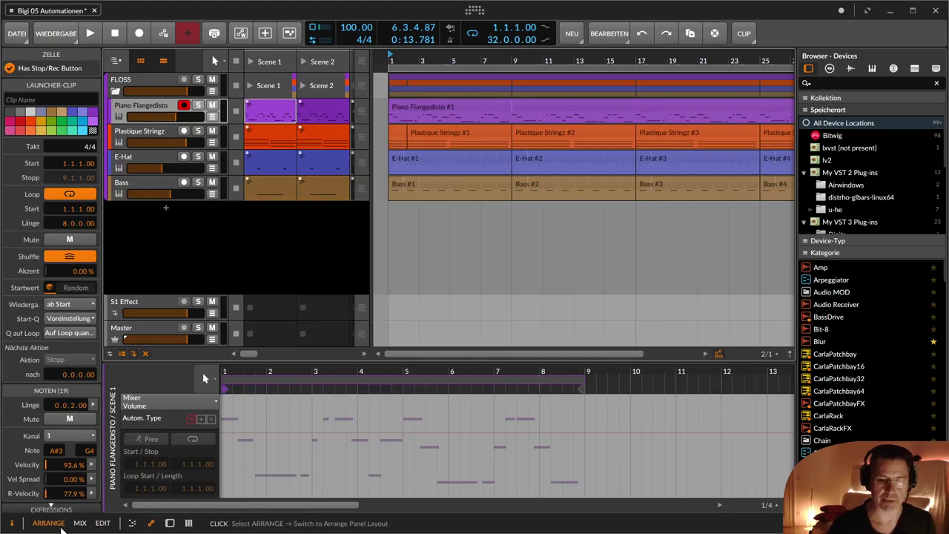
{"action": "key", "text": "Tab"}
{"action": "key", "text": "Tab"}
{"action": "key", "text": "Tab"}
{"action": "key", "text": "Tab"}
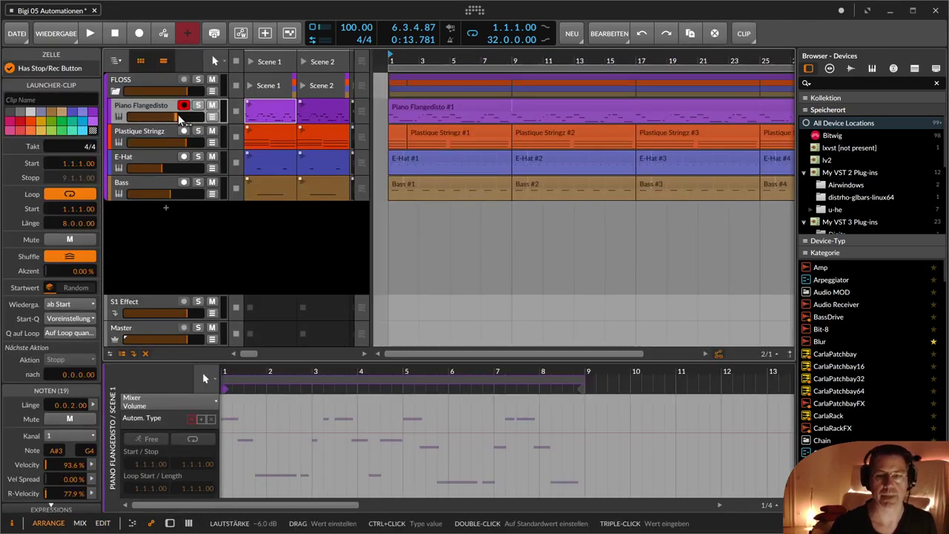
{"action": "left_click", "coordinate": [213, 118]}
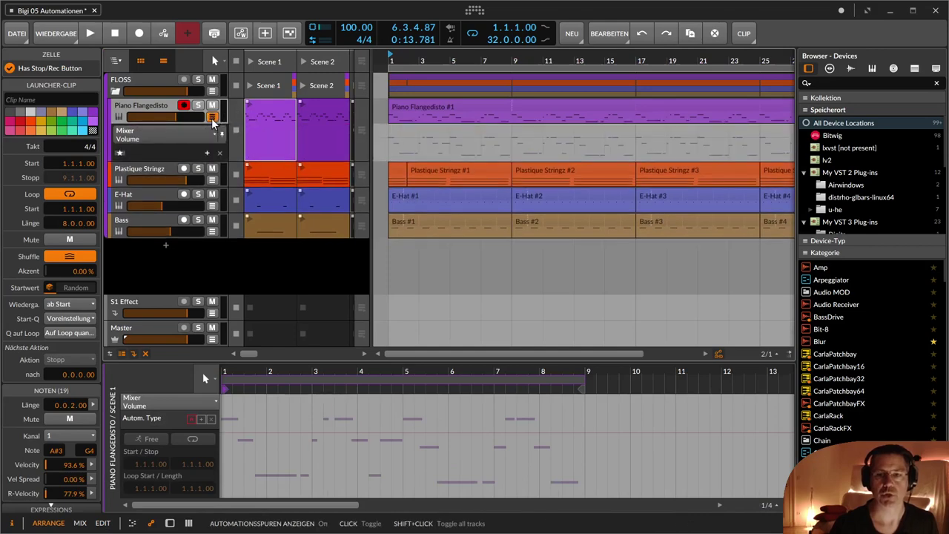
{"action": "left_click", "coordinate": [121, 155]}
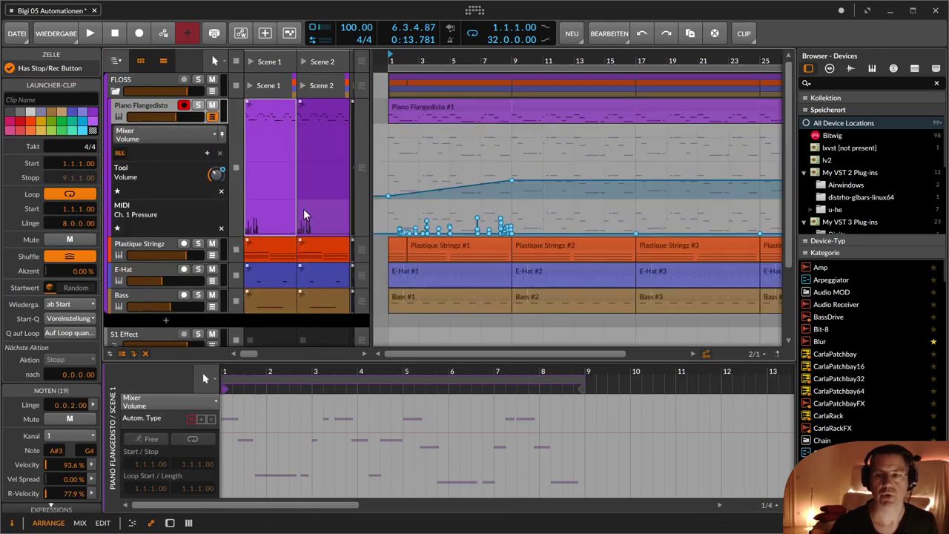
- Switch the tracks from arranger to launcher control and remove Piano Flangedisto's MIDI Ch. 1 Pressure automation lane
{"action": "left_click", "coordinate": [240, 62]}
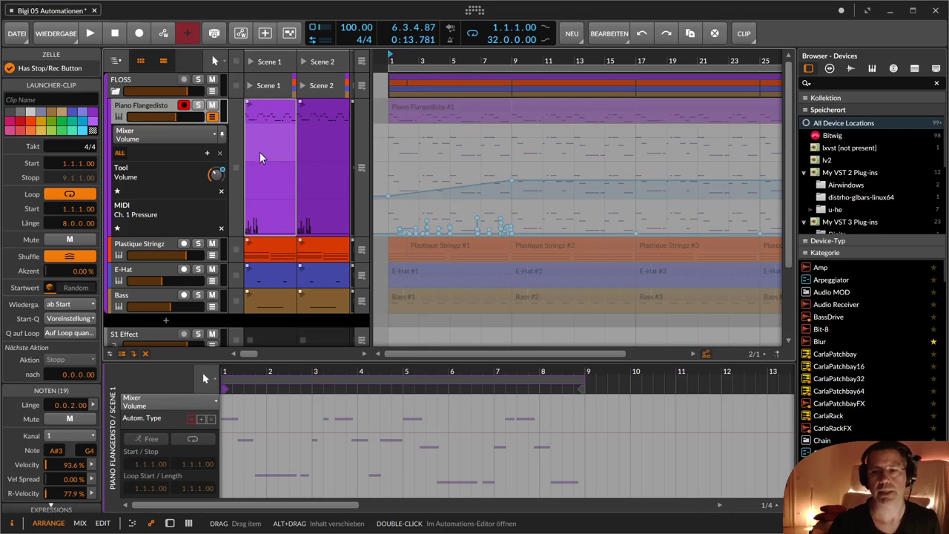
{"action": "left_click", "coordinate": [221, 229]}
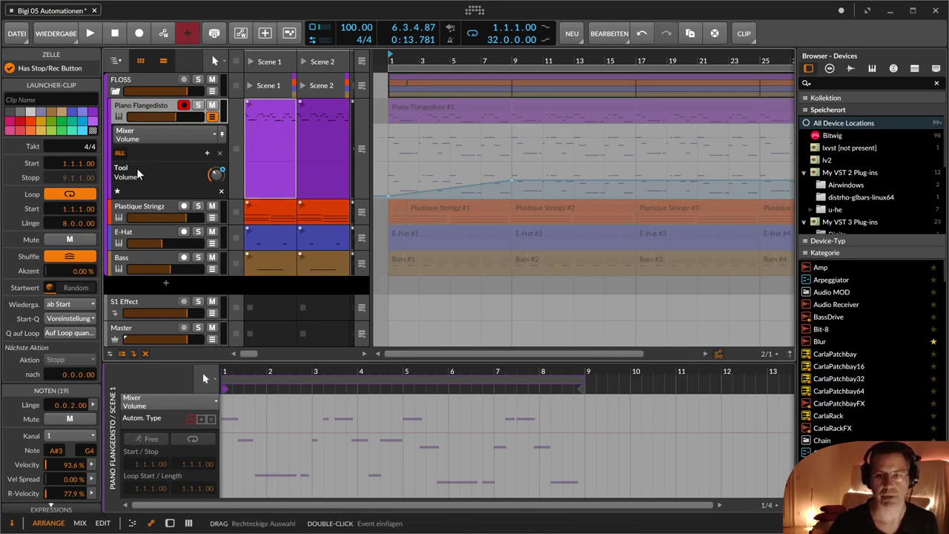
- Bring the Tool device's Vol parameter into the automation editor of the Piano Flangedisto Scene 1 clip
{"action": "left_click", "coordinate": [161, 180]}
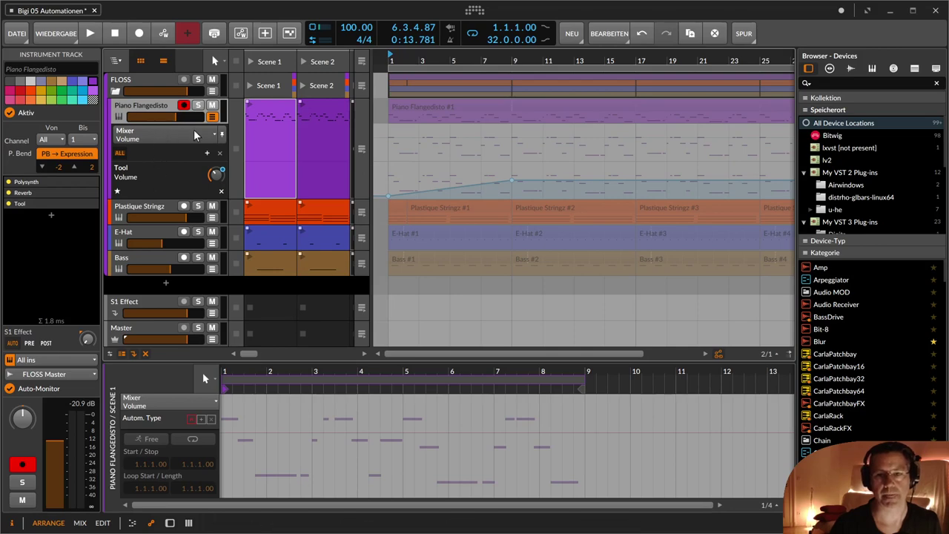
{"action": "left_click", "coordinate": [260, 186]}
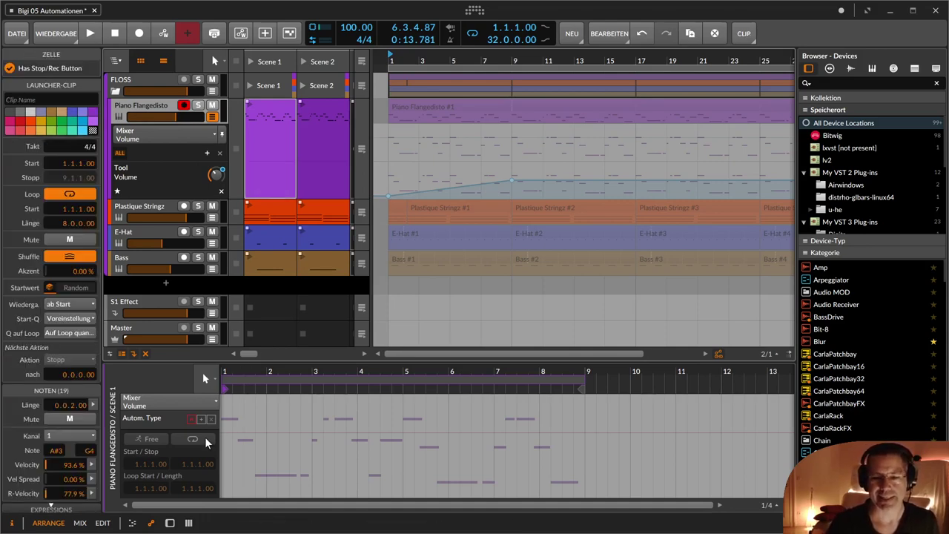
{"action": "left_click", "coordinate": [184, 187]}
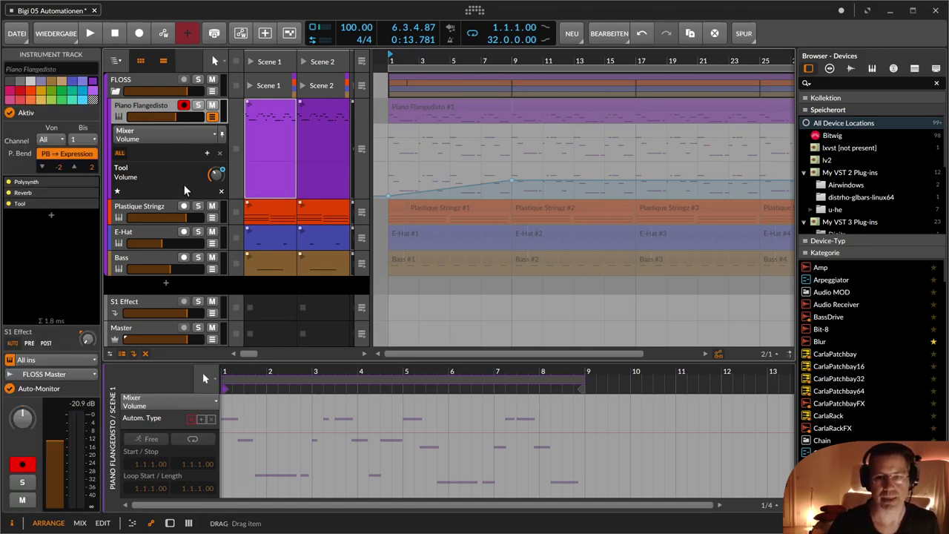
{"action": "left_click", "coordinate": [256, 185]}
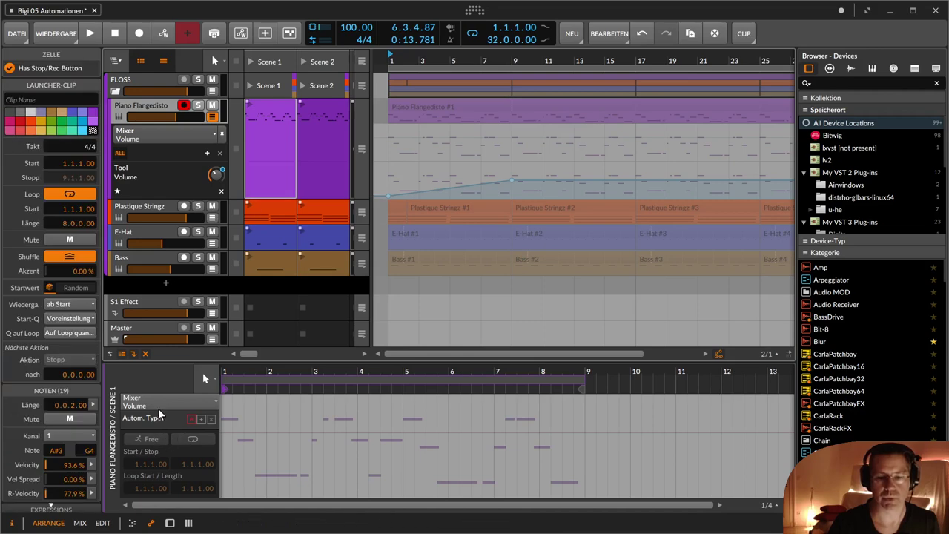
{"action": "left_click", "coordinate": [150, 178]}
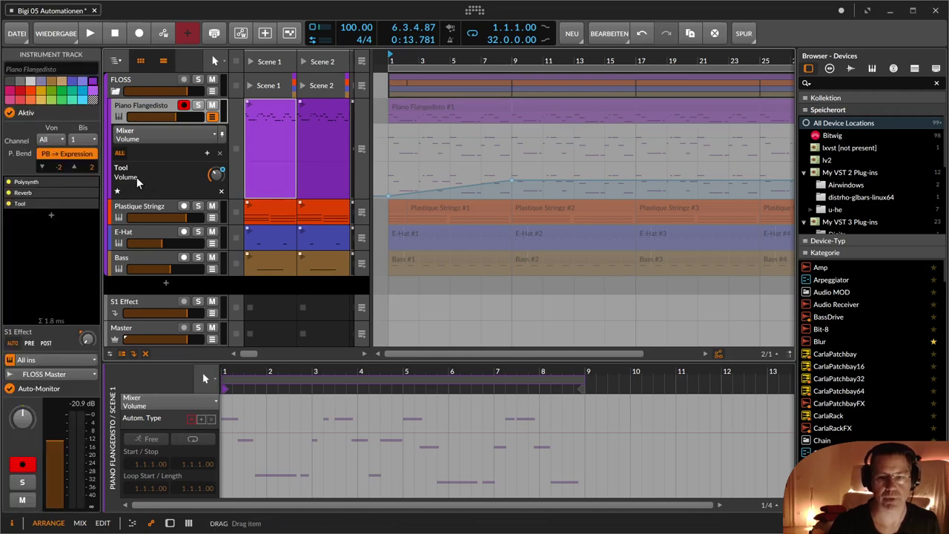
{"action": "left_click", "coordinate": [214, 175]}
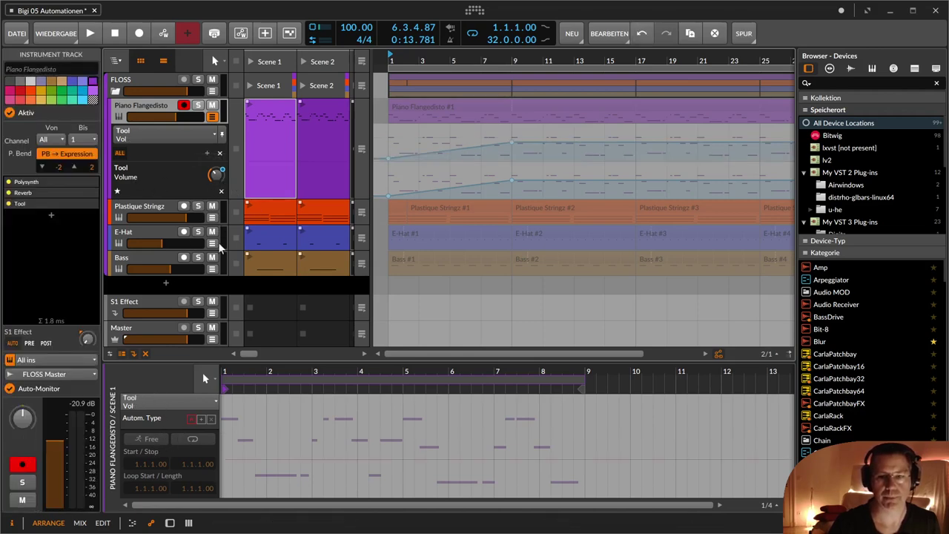
- Draw Tool volume automation in the Scene 1 clip from -8.5 dB at bar 1 through two peaks to -Inf dB at 5.1.1.00
{"action": "left_click", "coordinate": [225, 462]}
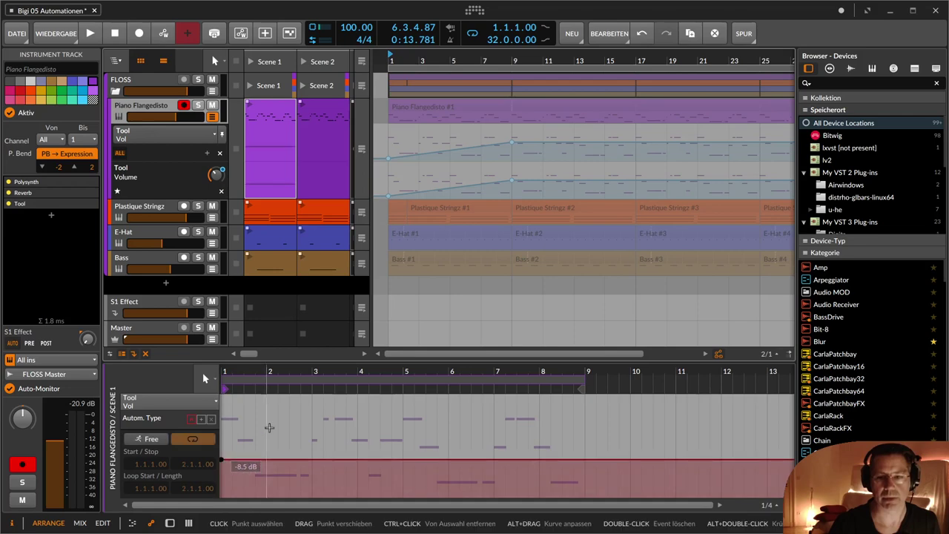
{"action": "left_click_drag", "start_coordinate": [290, 371], "coordinate": [324, 372]}
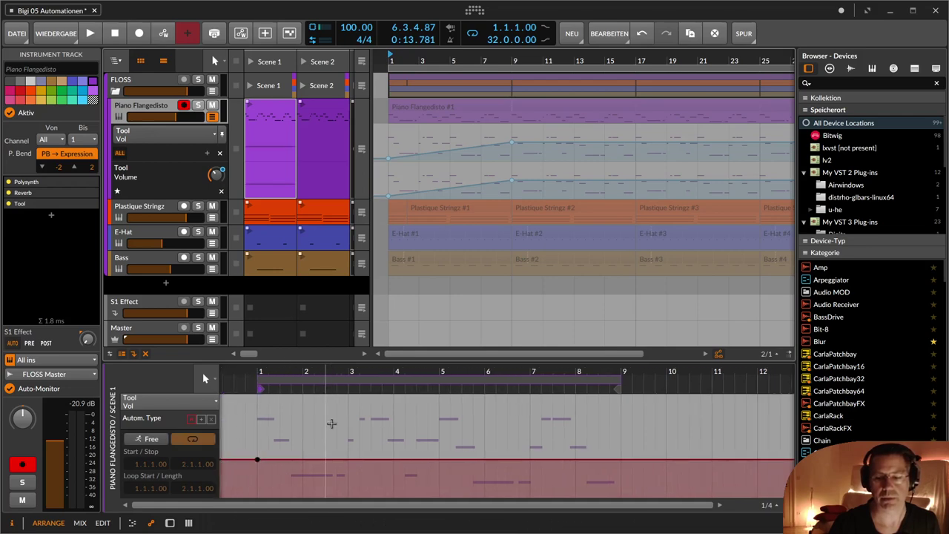
{"action": "left_click_drag", "start_coordinate": [338, 460], "coordinate": [439, 494]}
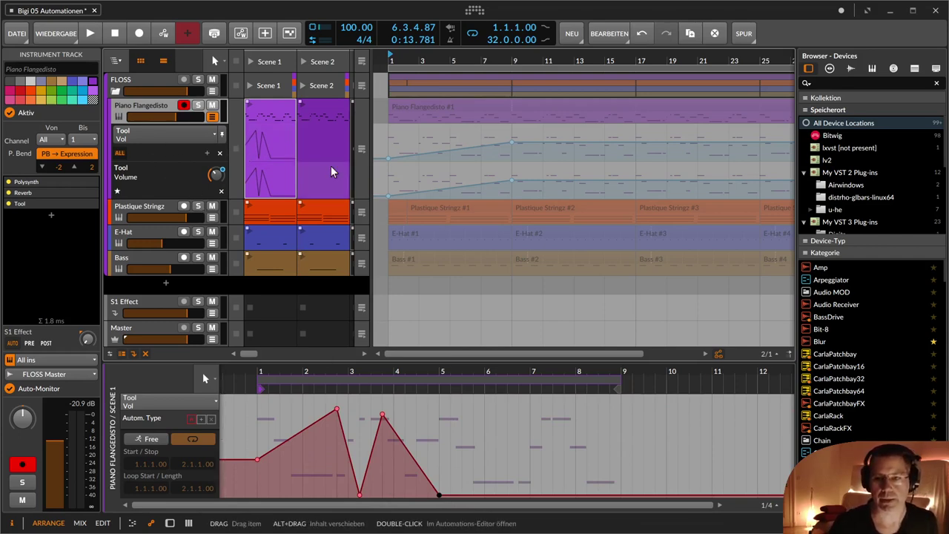
- Choose Polysynth Sync1 as the displayed automation parameter and add an automation lane for OSC1 Sub Level on Piano Flangedisto
{"action": "left_click", "coordinate": [169, 523]}
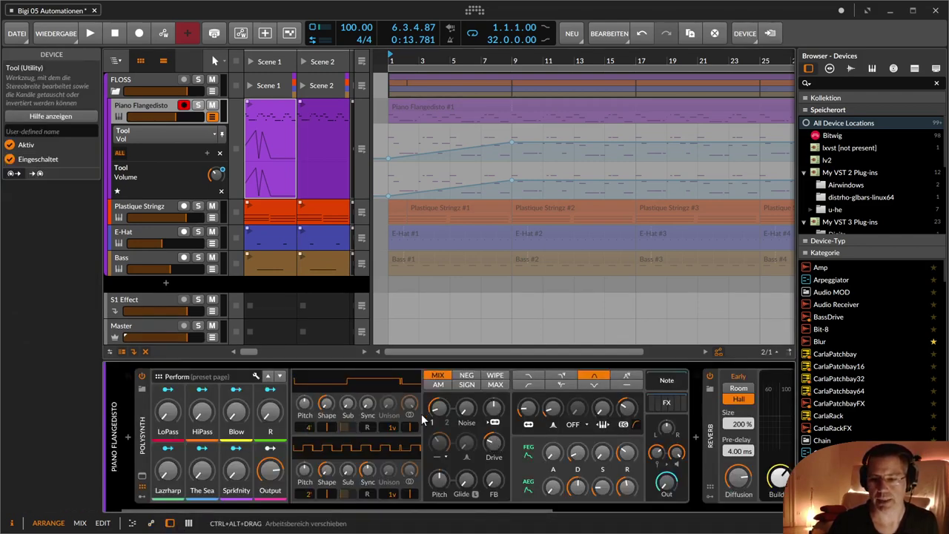
{"action": "left_click", "coordinate": [369, 410]}
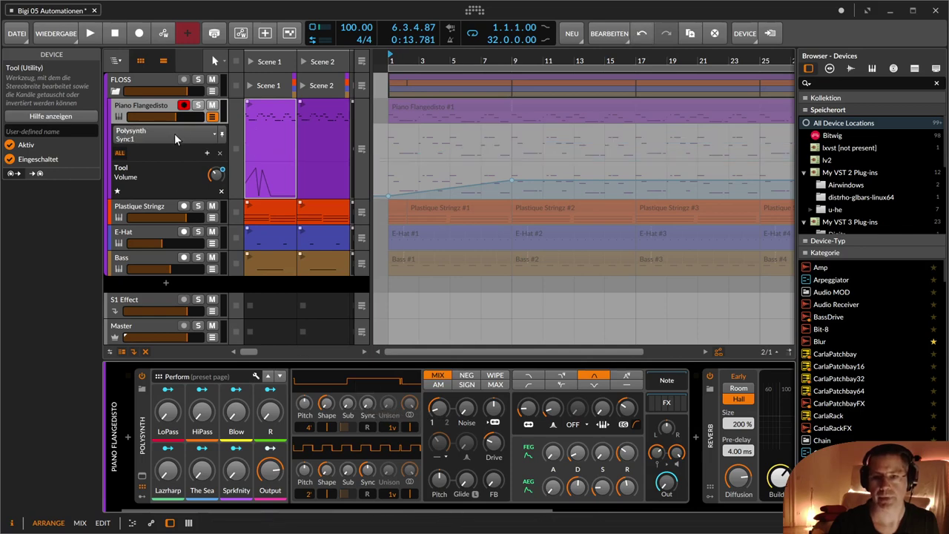
{"action": "right_click", "coordinate": [347, 409]}
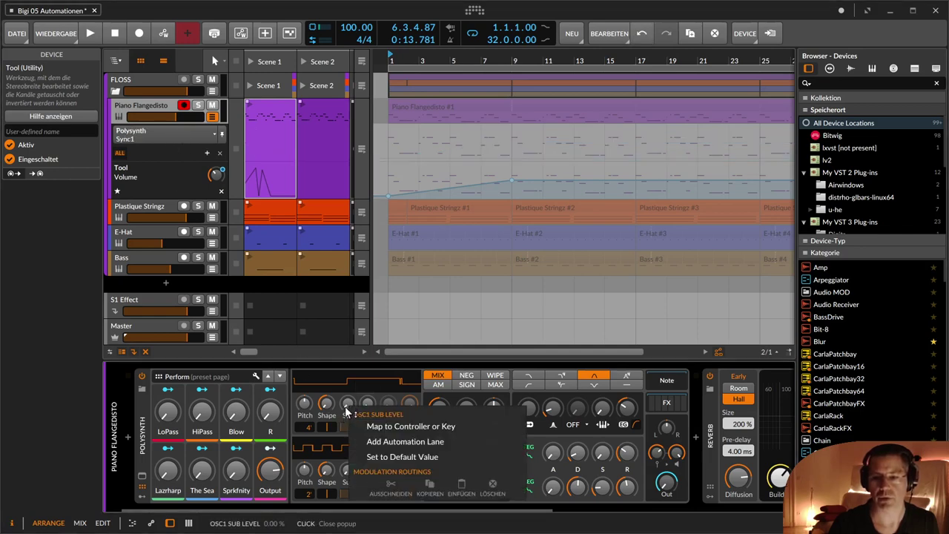
{"action": "left_click", "coordinate": [389, 442]}
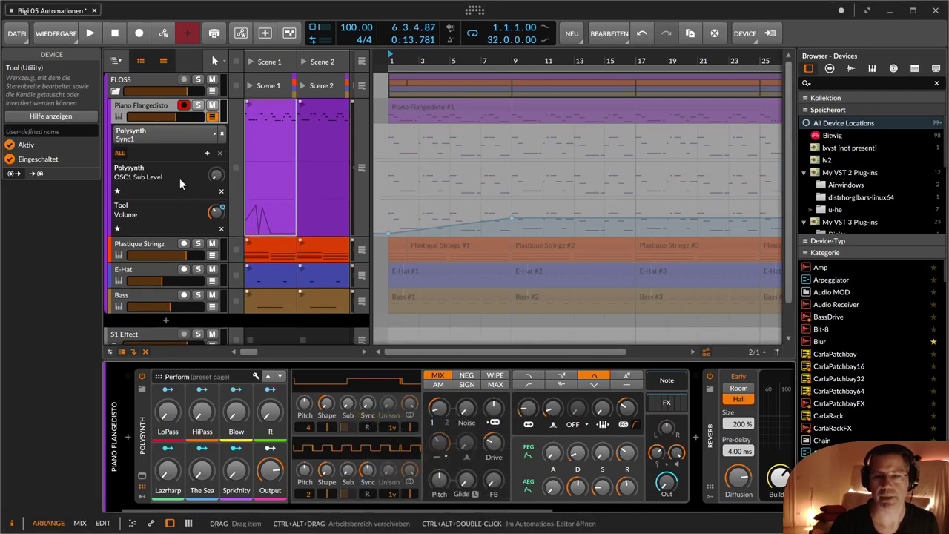
- Select the Piano Flangedisto Scene 1 clip, check it in the Edit layout, and show its Sync1 lane in the Arrange automation editor
{"action": "left_click", "coordinate": [270, 183]}
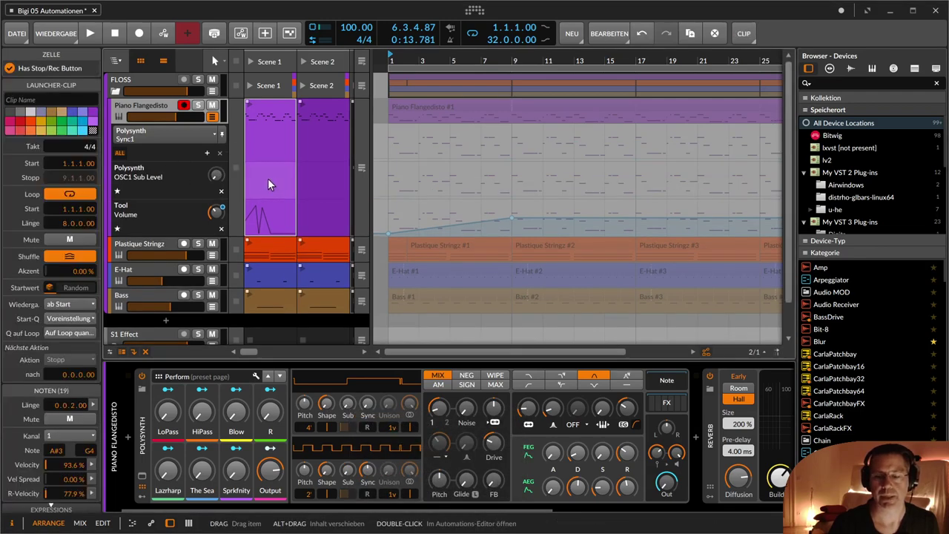
{"action": "key", "text": "Tab"}
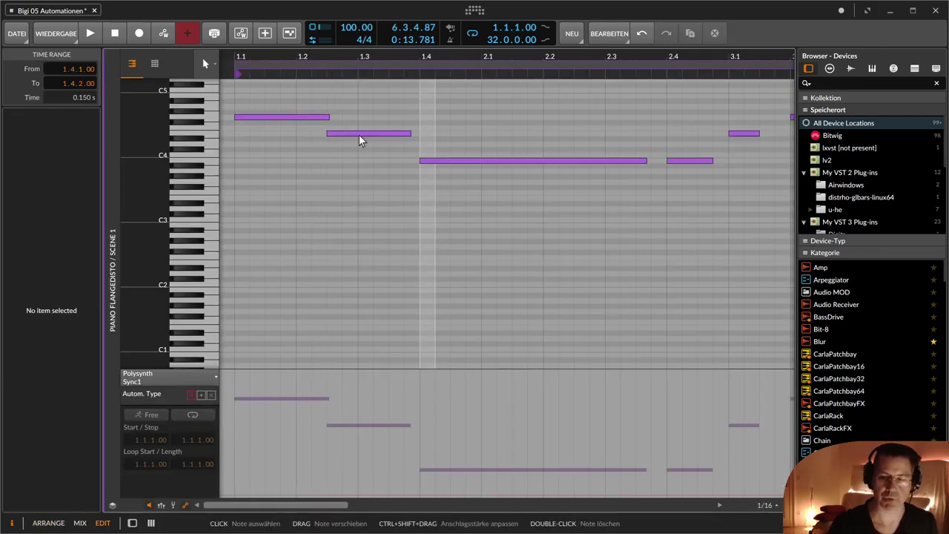
{"action": "key", "text": "Tab"}
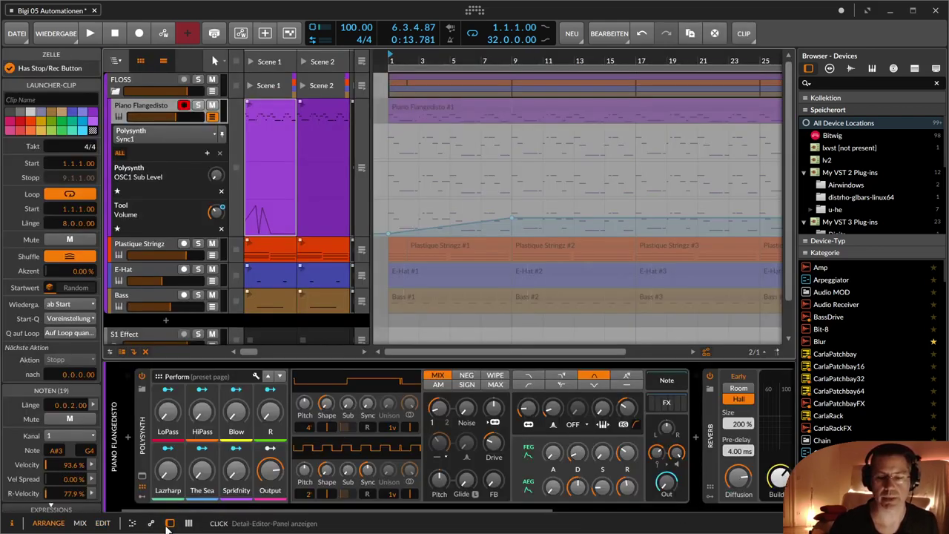
{"action": "left_click", "coordinate": [152, 524]}
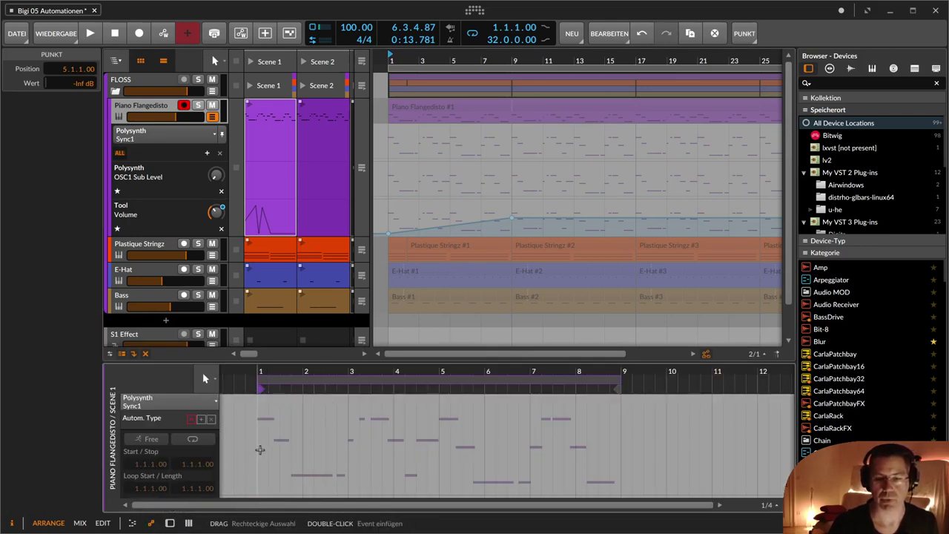
- Draw Sync1 automation in the Scene 1 clip from 0.00 at bar 1, peaking at bar 2 and before bar 4, ending at 0.00 at 5.4.1.00
{"action": "double_click", "coordinate": [256, 495]}
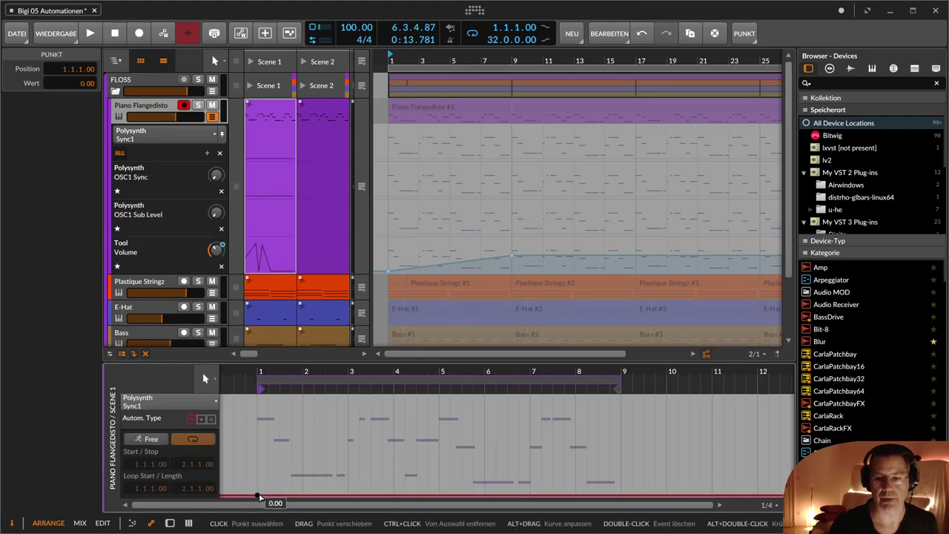
{"action": "left_click_drag", "start_coordinate": [303, 495], "coordinate": [348, 495]}
{"action": "left_click", "coordinate": [384, 488]}
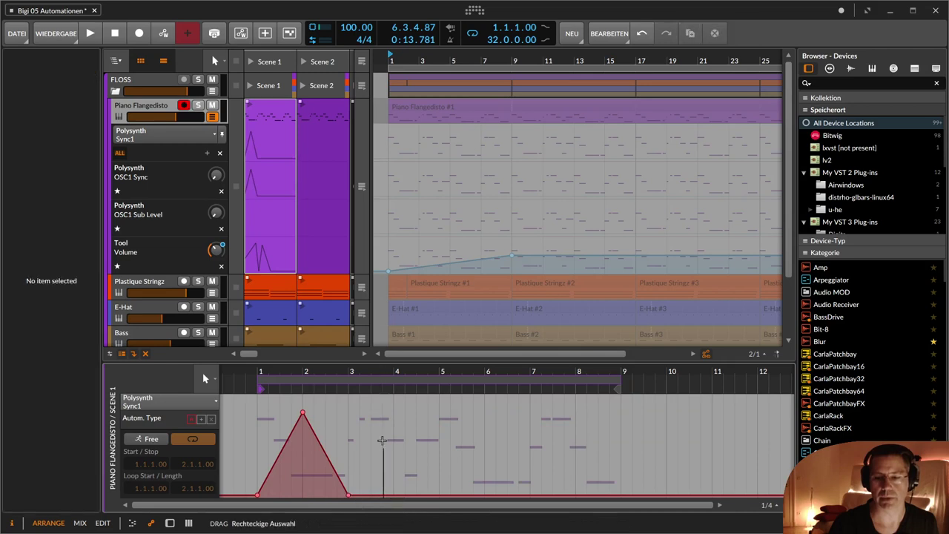
{"action": "left_click_drag", "start_coordinate": [383, 487], "coordinate": [424, 488]}
{"action": "left_click_drag", "start_coordinate": [419, 448], "coordinate": [472, 495]}
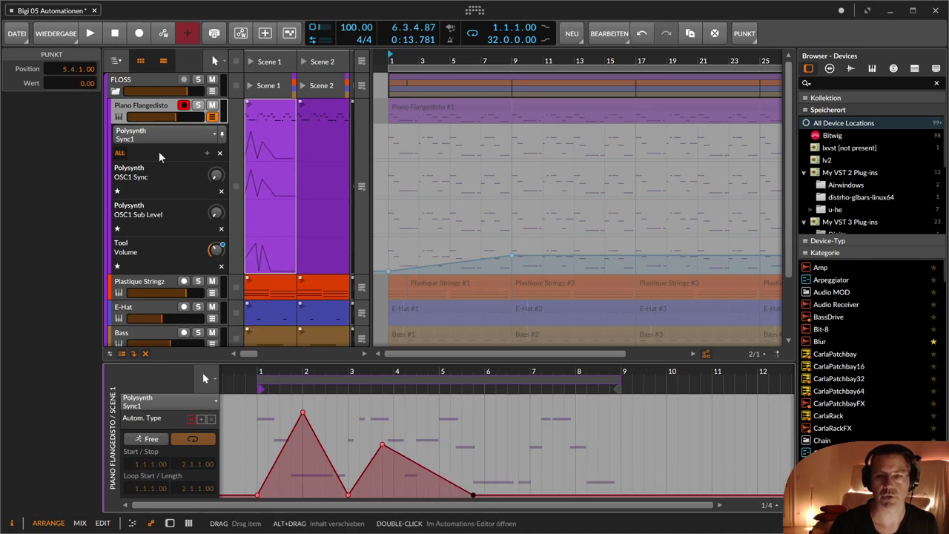
- Launch the Piano Flangedisto Scene 1 clip to hear its Sync1 and Tool volume automation, and stop playback
{"action": "left_click", "coordinate": [249, 105]}
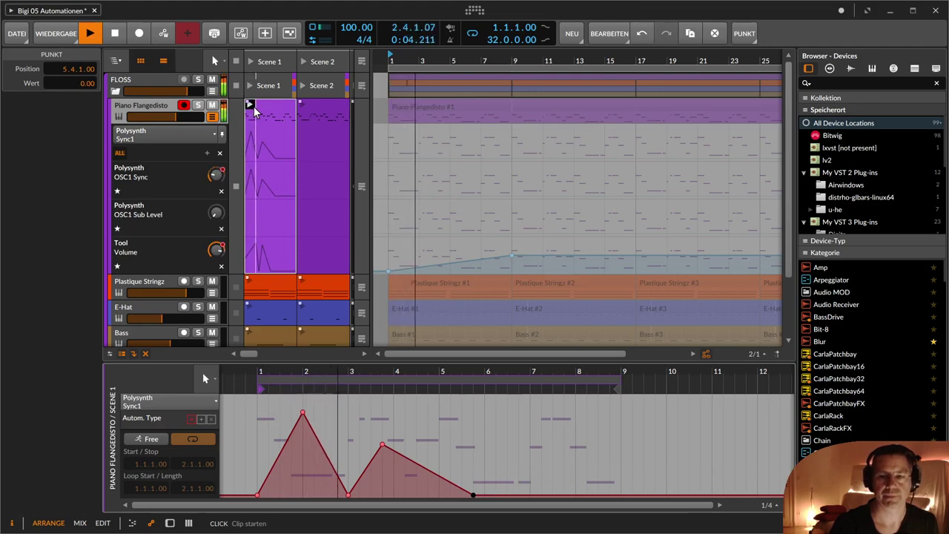
{"action": "left_click", "coordinate": [213, 118]}
{"action": "key", "text": "space"}
{"action": "left_click", "coordinate": [213, 118]}
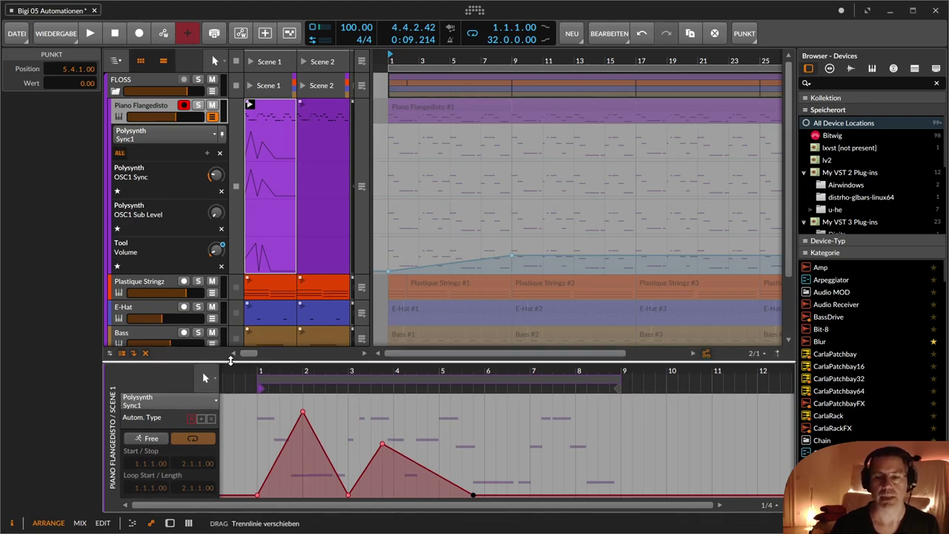
- Enlarge the automation editor and draw a zigzag additive Sync1 curve in the Scene 1 clip from 0.39 % at 1.1.1.00 to 8.42 % at 5.4.1.00
{"action": "left_click_drag", "start_coordinate": [231, 363], "coordinate": [232, 312]}
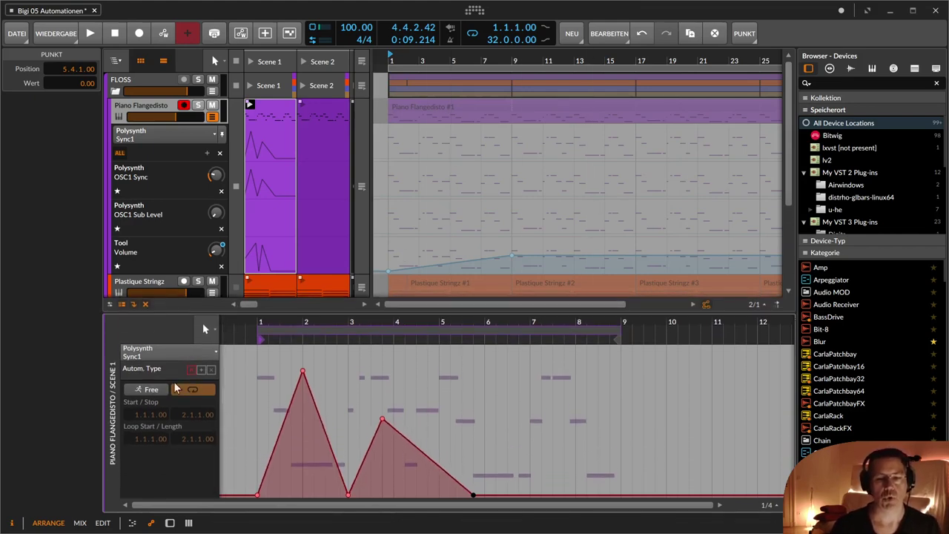
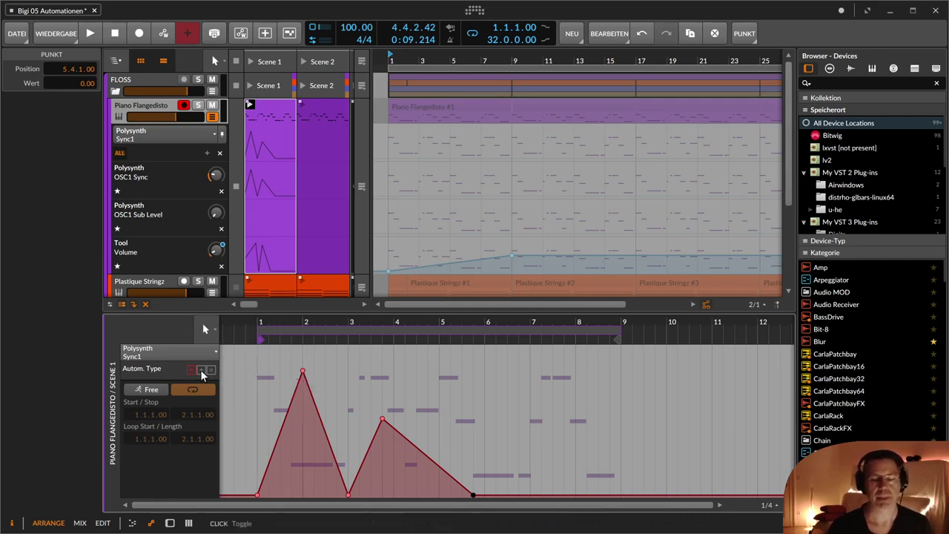
{"action": "left_click", "coordinate": [201, 371]}
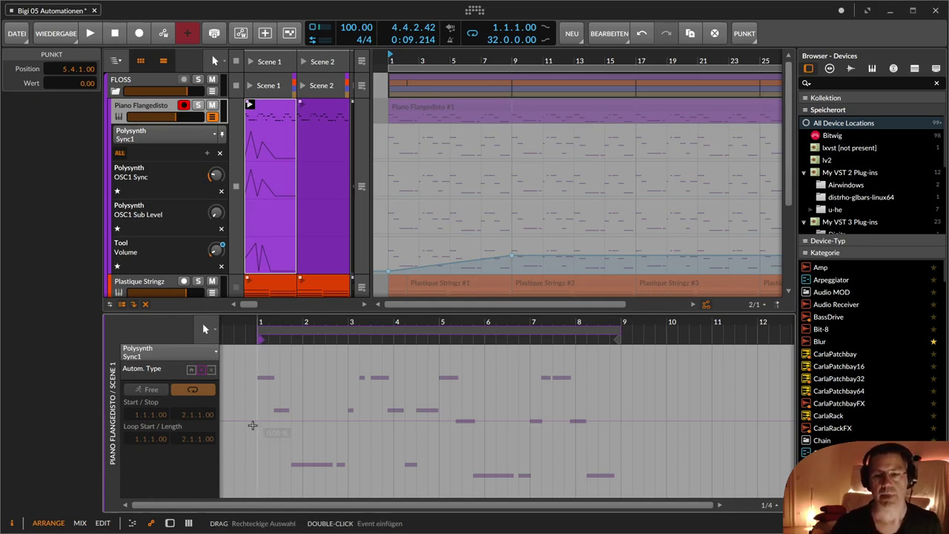
{"action": "left_click", "coordinate": [191, 369]}
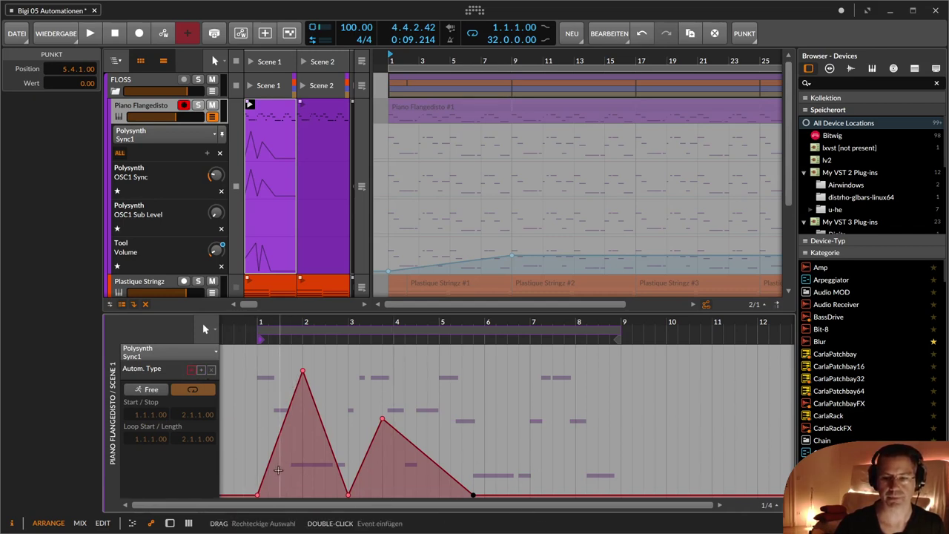
{"action": "left_click", "coordinate": [201, 371]}
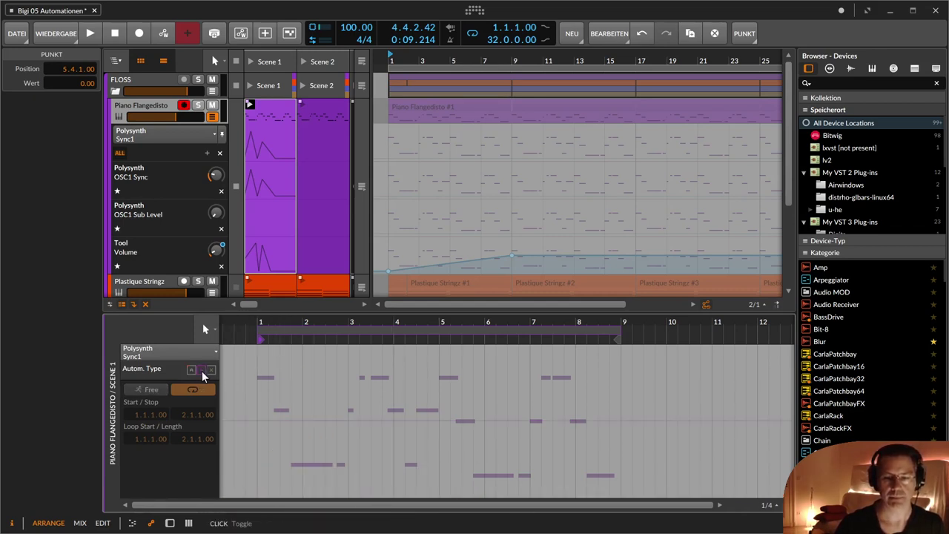
{"action": "left_click", "coordinate": [258, 421]}
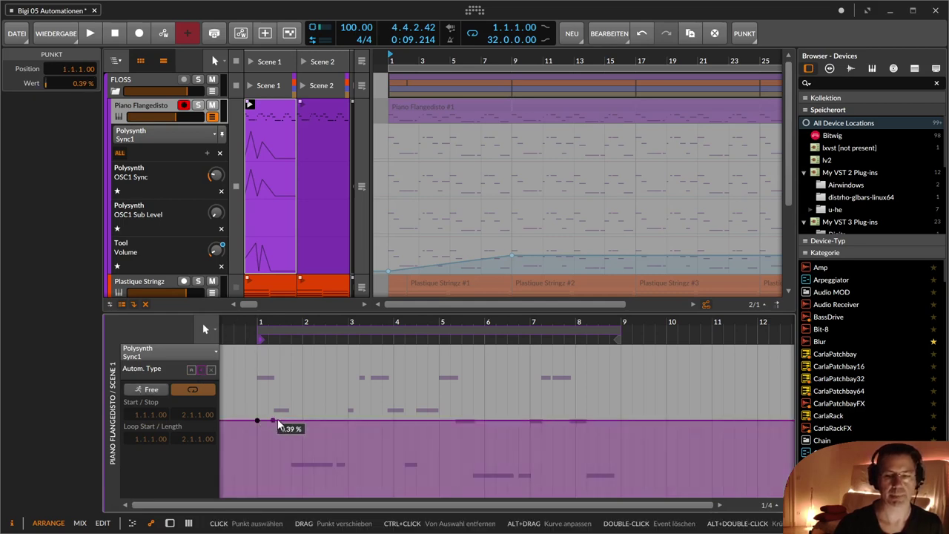
{"action": "left_click_drag", "start_coordinate": [280, 421], "coordinate": [473, 409]}
{"action": "left_click", "coordinate": [416, 419]}
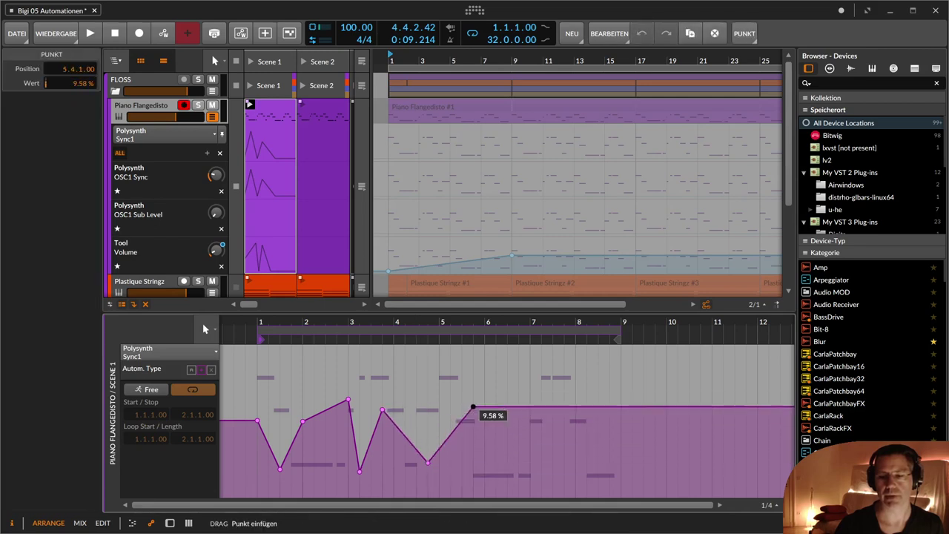
- Compare the clip's absolute Sync1 curve with its additive curve, and select all points of the additive curve
{"action": "left_click", "coordinate": [191, 371]}
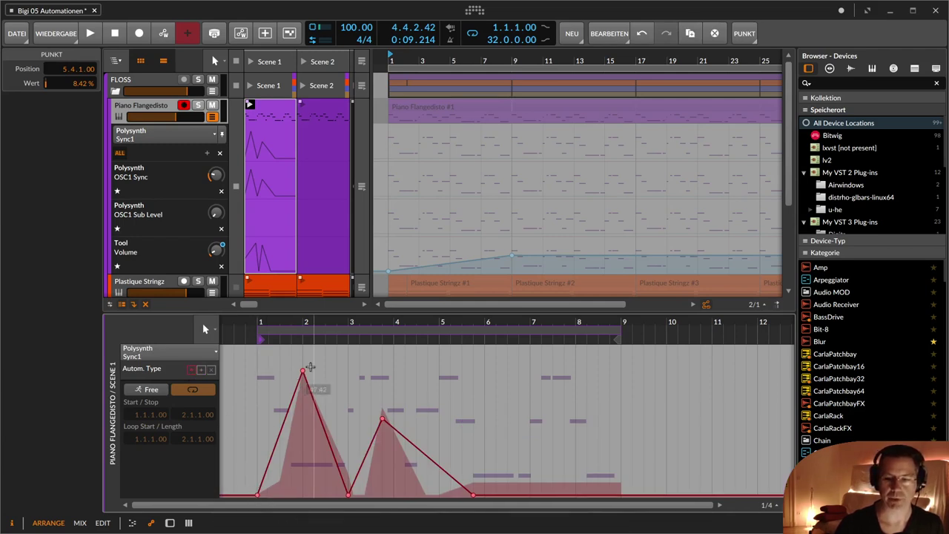
{"action": "left_click", "coordinate": [204, 371]}
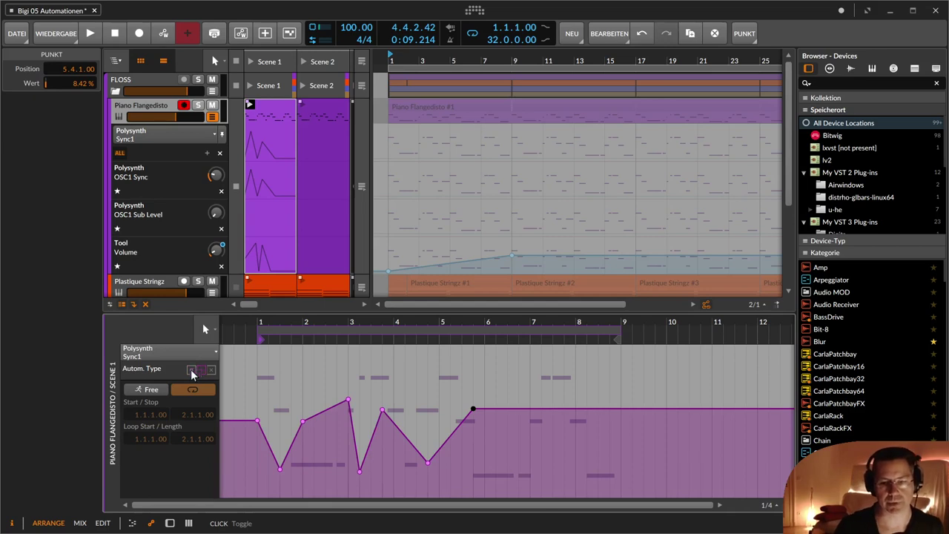
{"action": "left_click", "coordinate": [191, 371]}
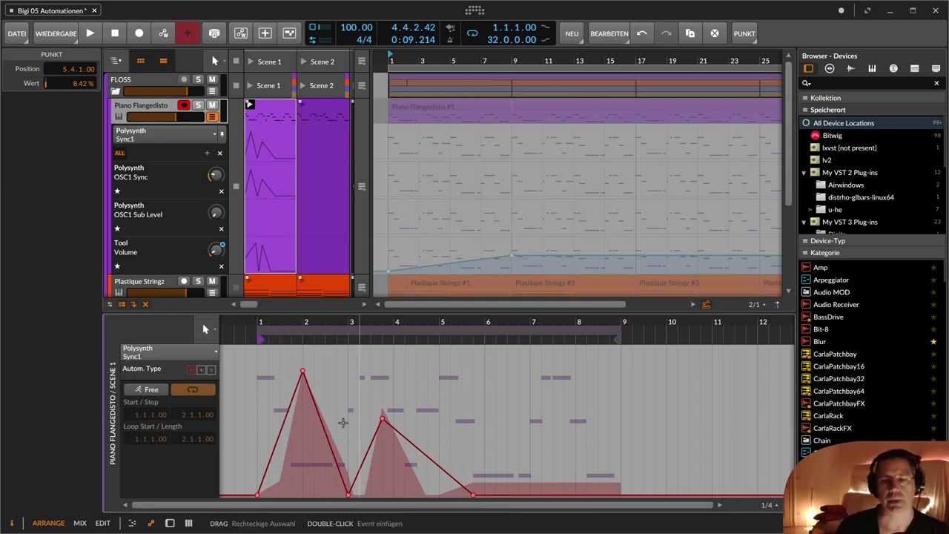
{"action": "left_click", "coordinate": [201, 368]}
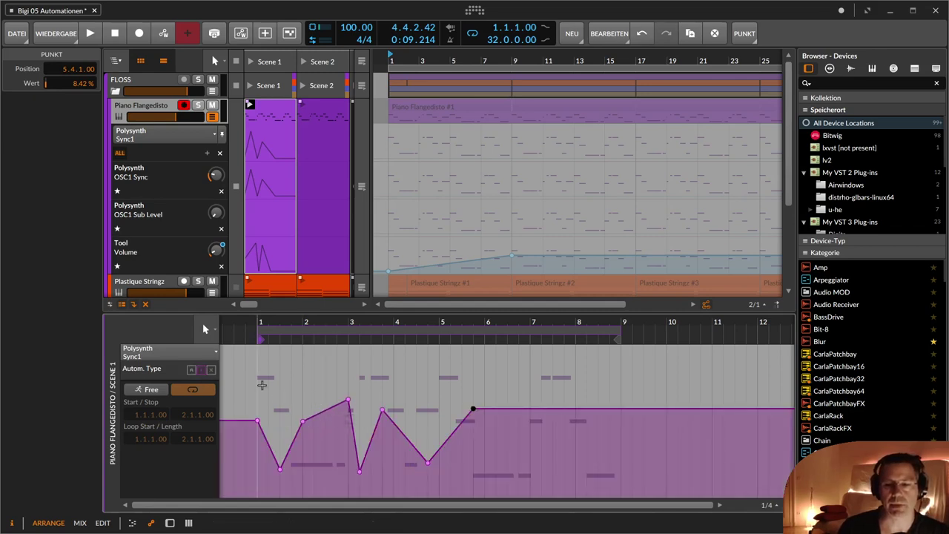
{"action": "left_click_drag", "start_coordinate": [254, 372], "coordinate": [473, 465]}
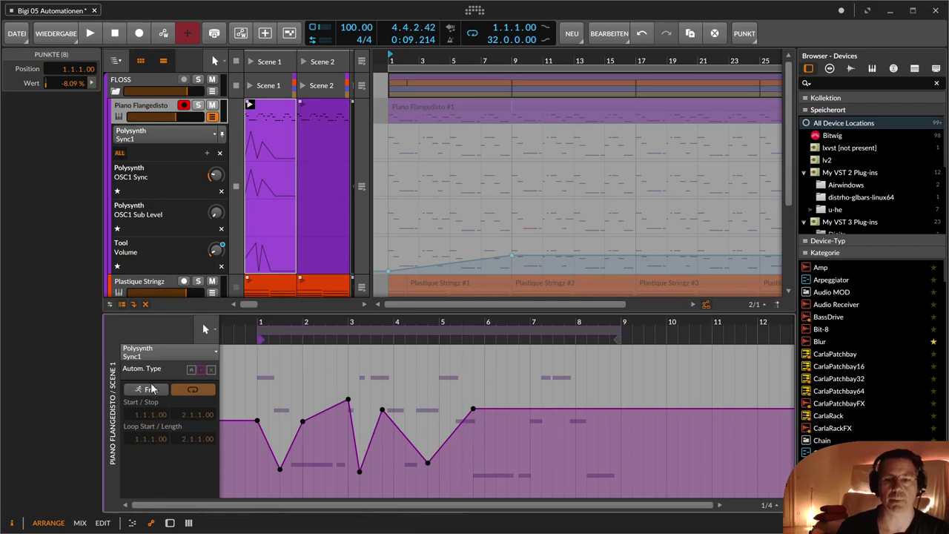
- Draw a multiplicative Sync1 ramp in the Scene 1 clip from 100 % at 1.1.1.00 down to 0.00 % at 9.1.1.00
{"action": "left_click", "coordinate": [212, 370]}
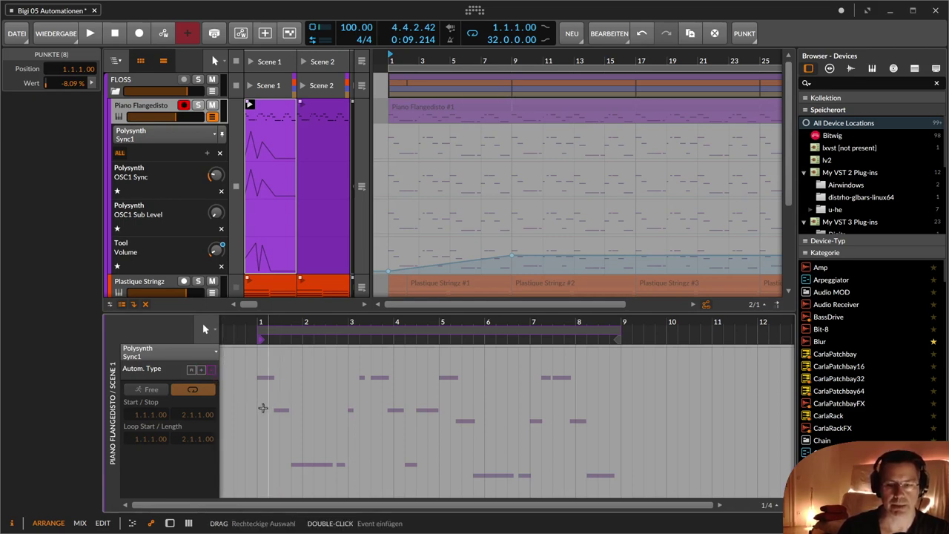
{"action": "left_click", "coordinate": [259, 348]}
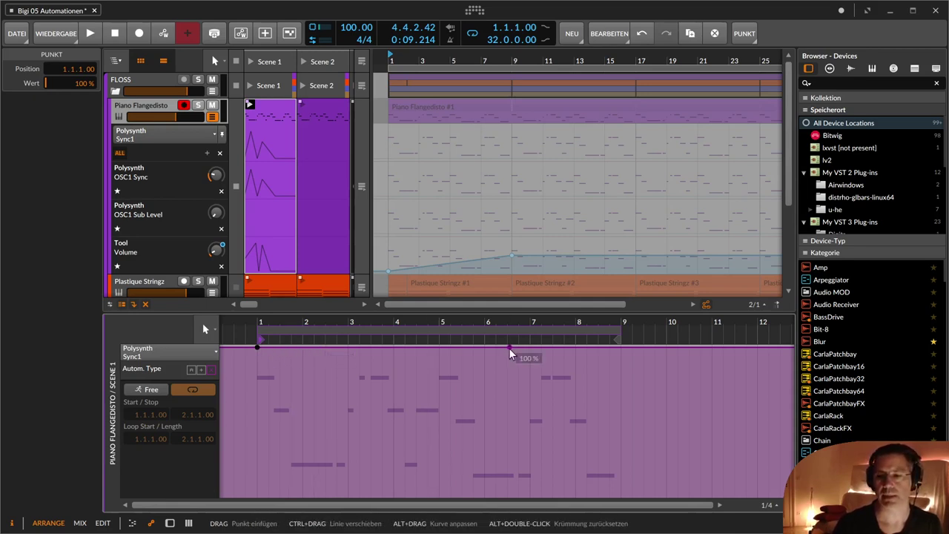
{"action": "left_click_drag", "start_coordinate": [623, 348], "coordinate": [621, 496]}
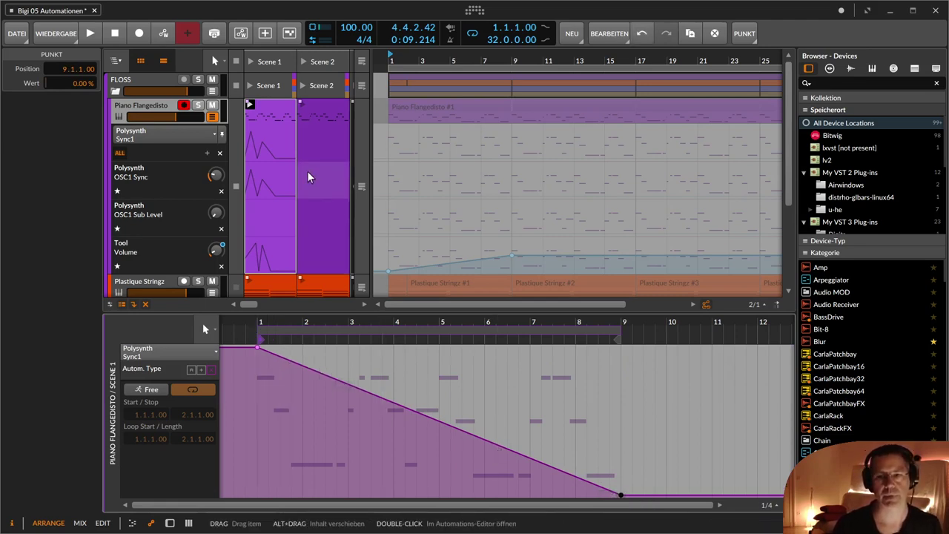
- Add a point to the absolute Sync1 curve and place it at position 6.3.1.00 with value 60.00
{"action": "left_click", "coordinate": [190, 370]}
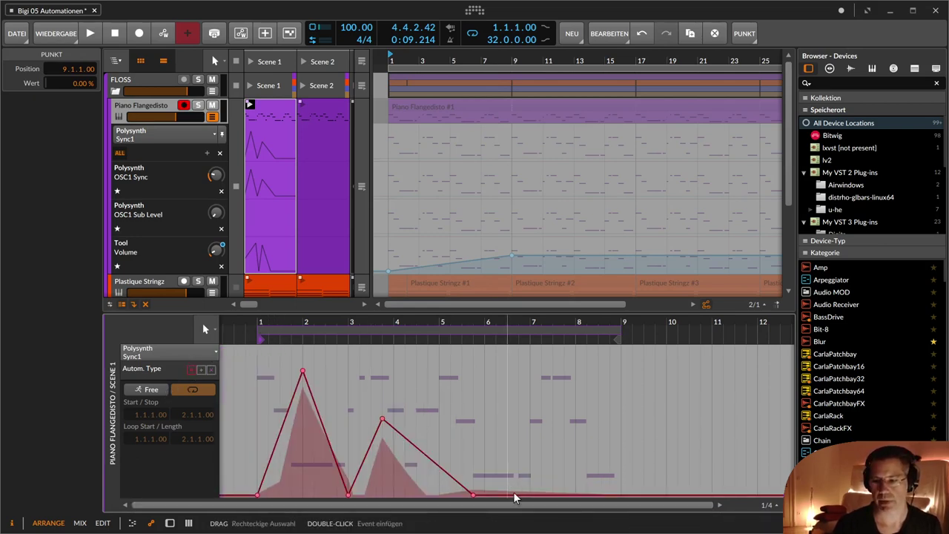
{"action": "left_click_drag", "start_coordinate": [517, 495], "coordinate": [518, 393]}
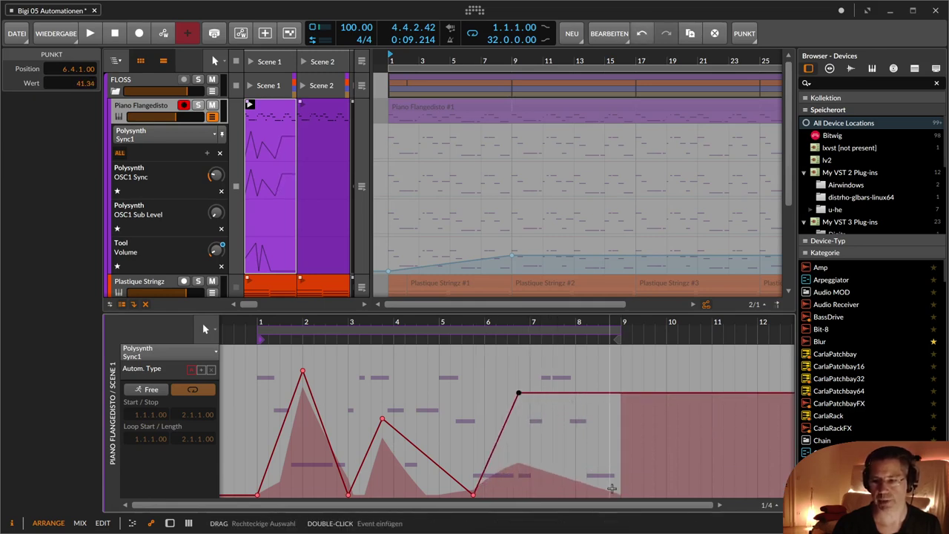
{"action": "left_click_drag", "start_coordinate": [518, 393], "coordinate": [508, 348]}
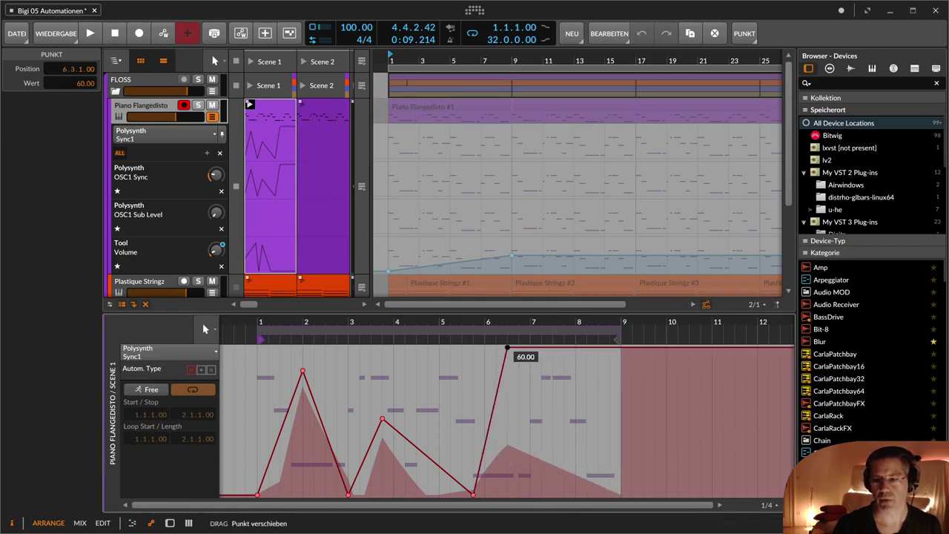
- Move the multiplicative ramp's 0.00 % end point to 7.2.1.00 and show the absolute Sync1 curve again
{"action": "left_click", "coordinate": [210, 370]}
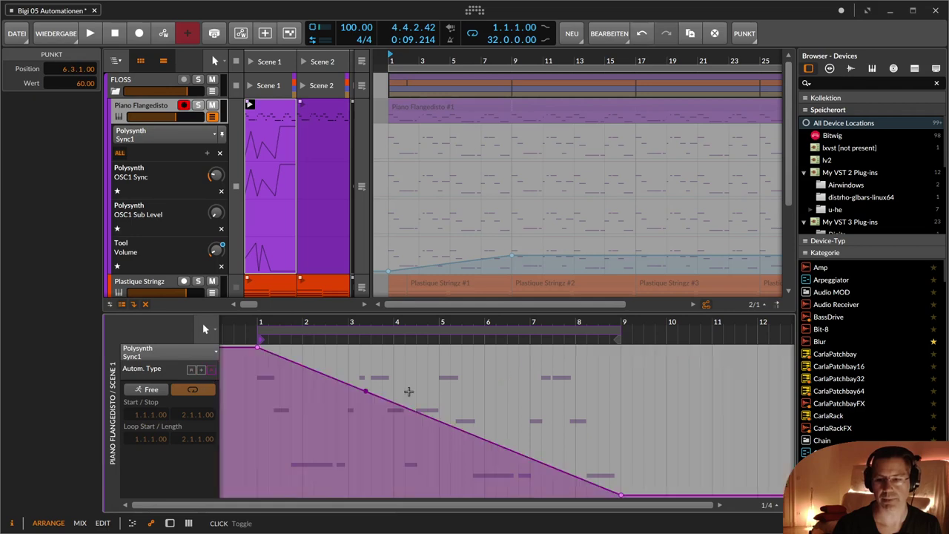
{"action": "left_click_drag", "start_coordinate": [621, 494], "coordinate": [542, 495]}
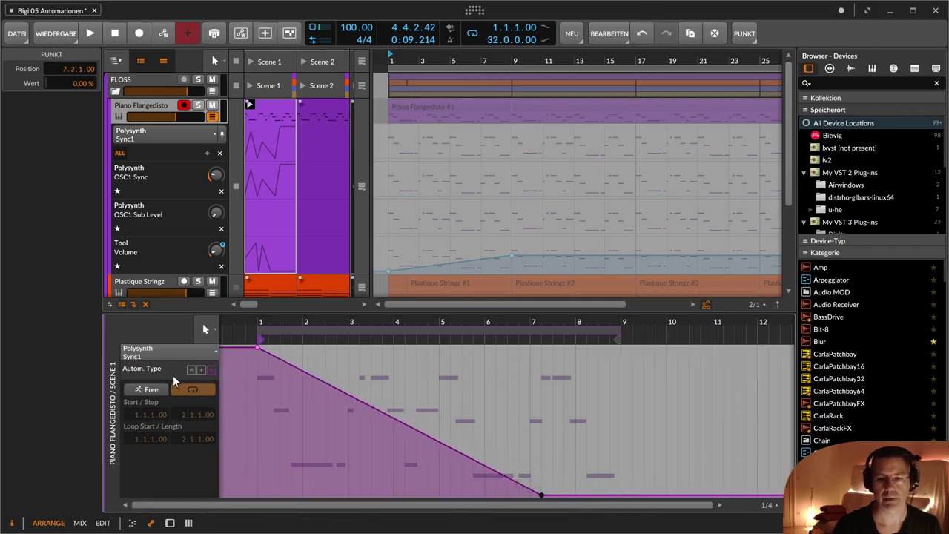
{"action": "left_click", "coordinate": [191, 369]}
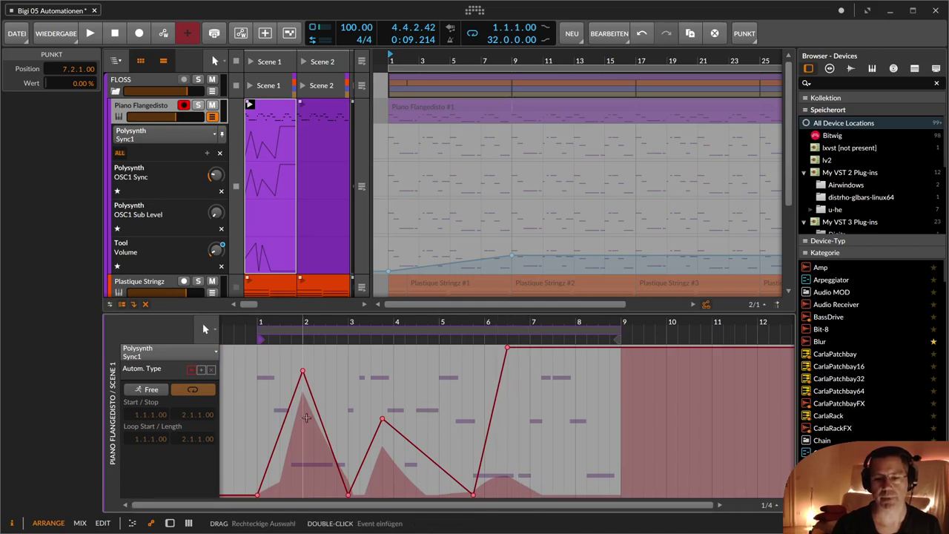
- While the Piano Flangedisto Scene 1 clip plays, remove the track's Tool Volume automation lane and raise the Tool device's Volume to +0.9 dB
{"action": "left_click", "coordinate": [250, 108]}
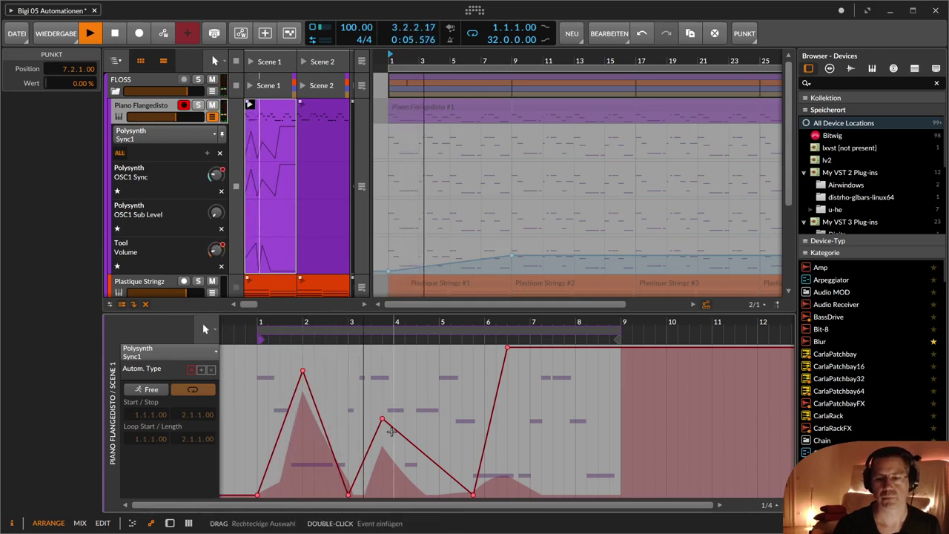
{"action": "left_click", "coordinate": [221, 265]}
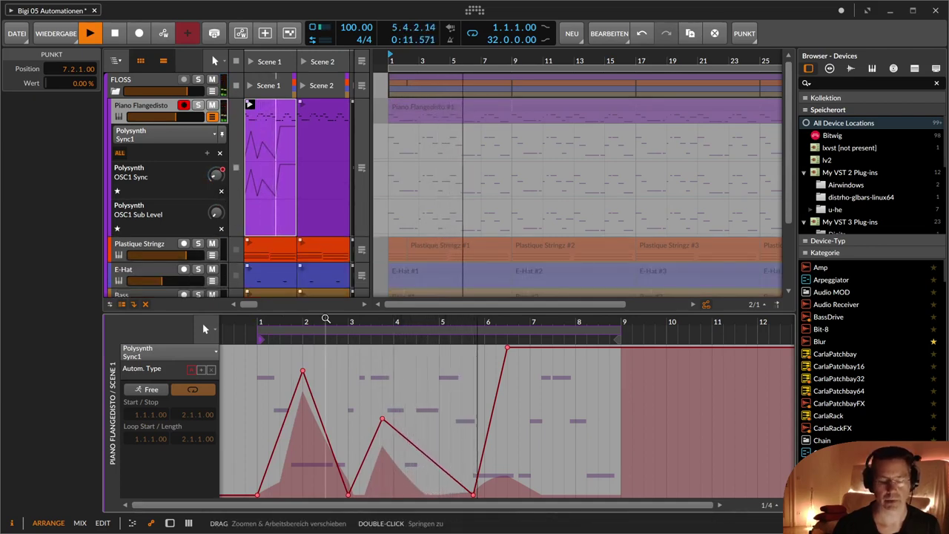
{"action": "key", "text": "d"}
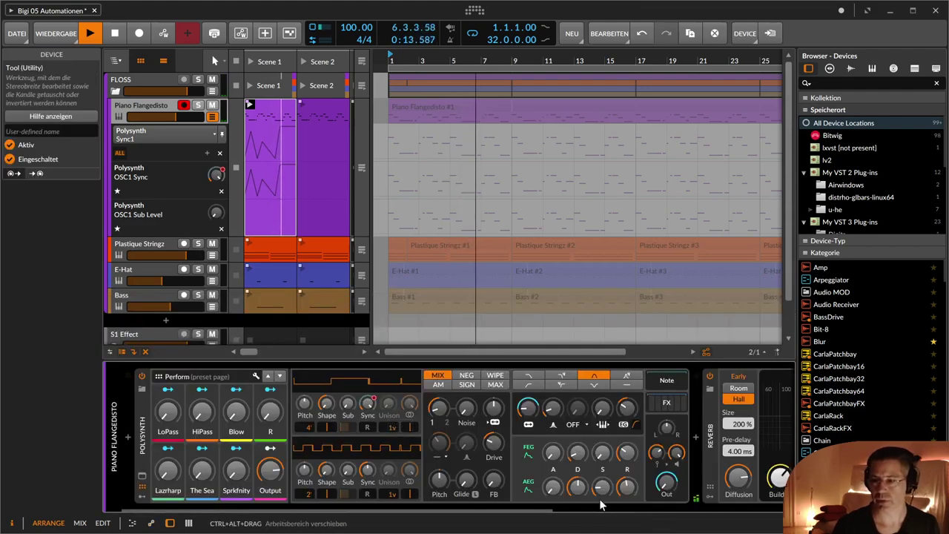
{"action": "left_click_drag", "start_coordinate": [541, 511], "coordinate": [792, 511]}
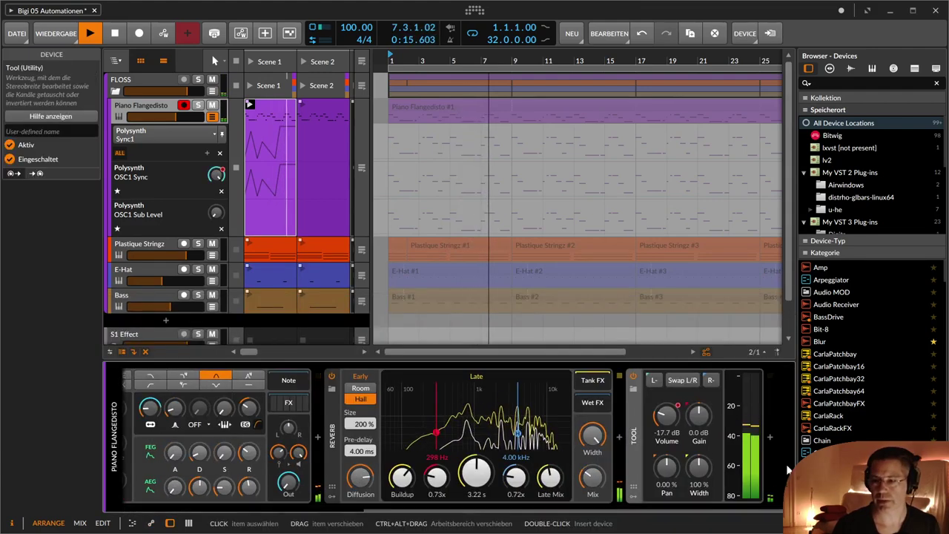
{"action": "left_click_drag", "start_coordinate": [666, 417], "coordinate": [666, 379]}
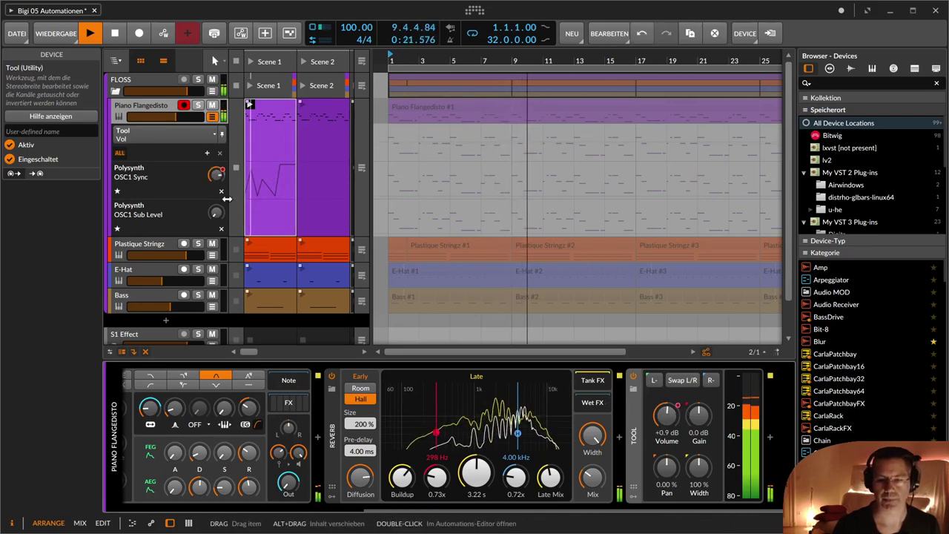
- Reopen the clip's automation editor, check the Tool Vol automation types, and choose OSC1 Sync as the displayed parameter
{"action": "key", "text": "a"}
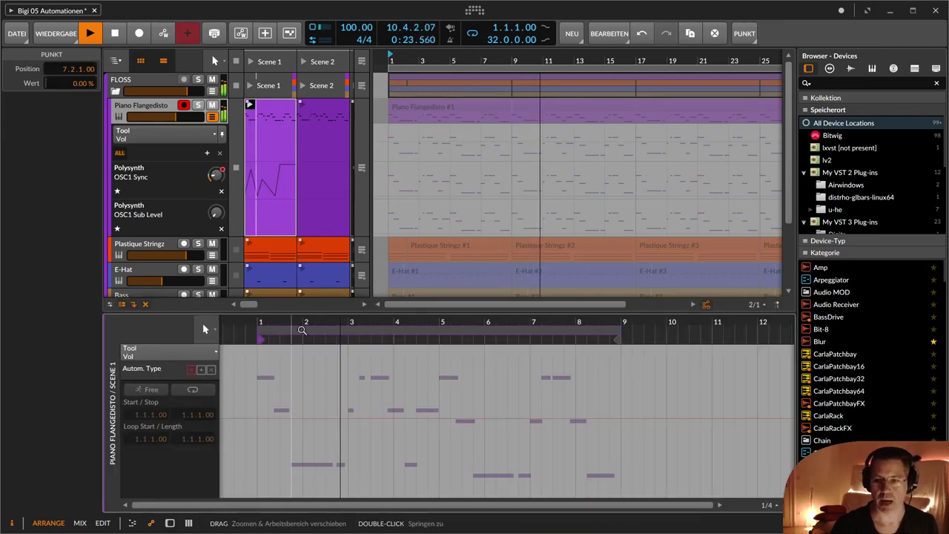
{"action": "left_click", "coordinate": [213, 371]}
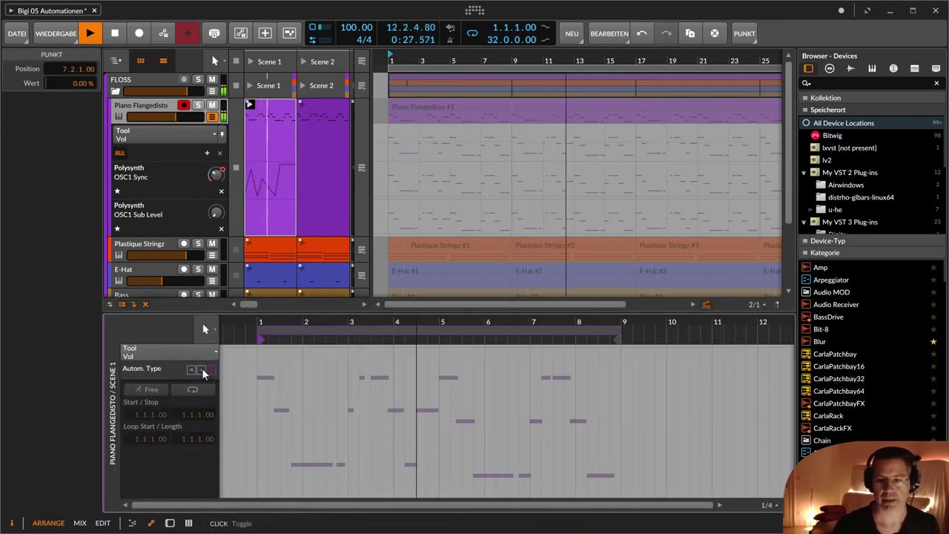
{"action": "left_click", "coordinate": [190, 370]}
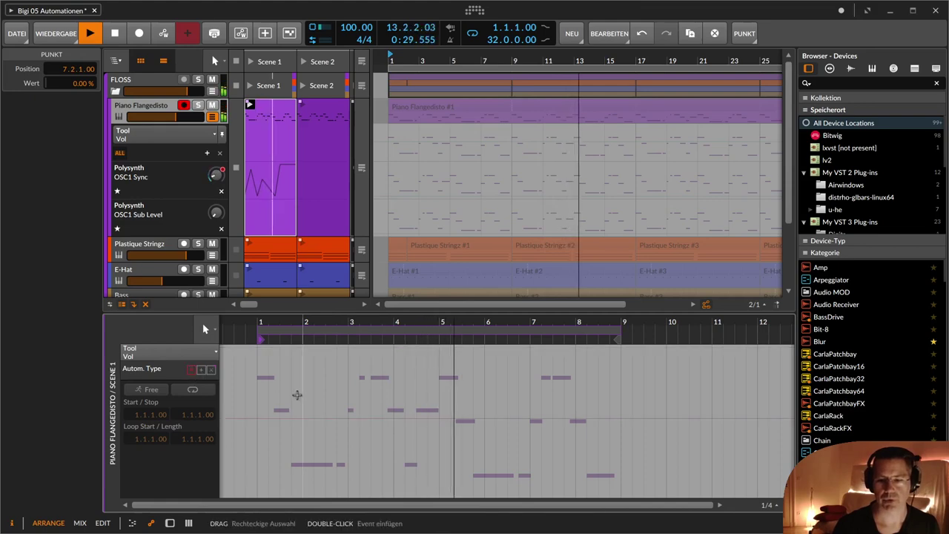
{"action": "left_click", "coordinate": [271, 183]}
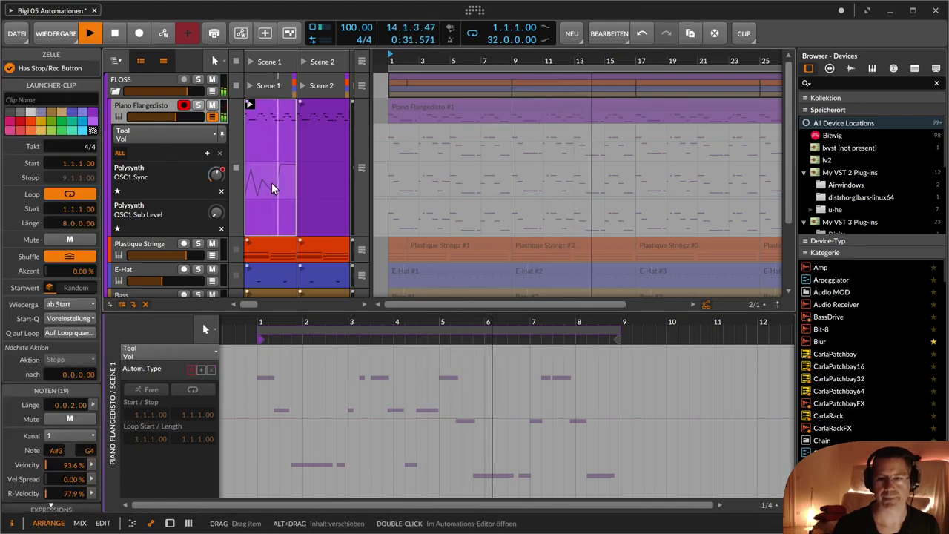
{"action": "left_click", "coordinate": [202, 357]}
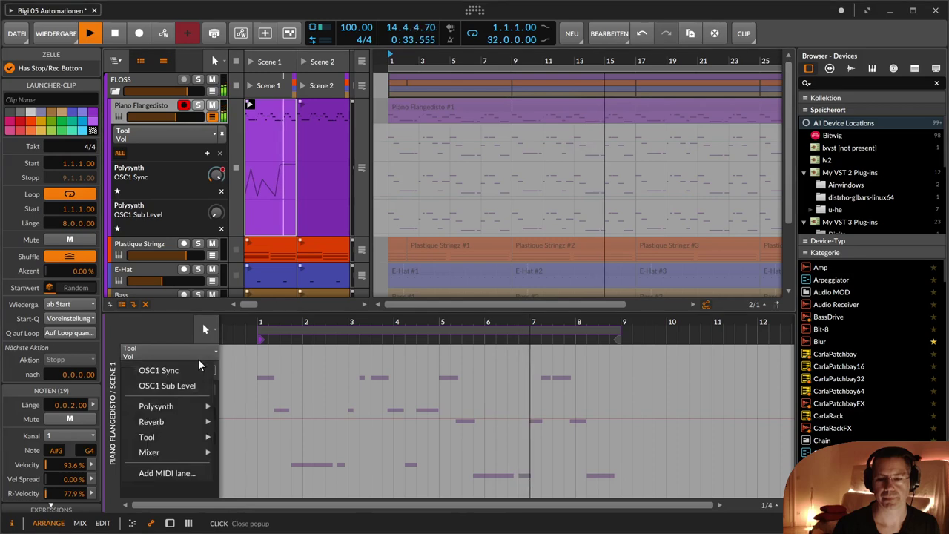
{"action": "left_click", "coordinate": [160, 370]}
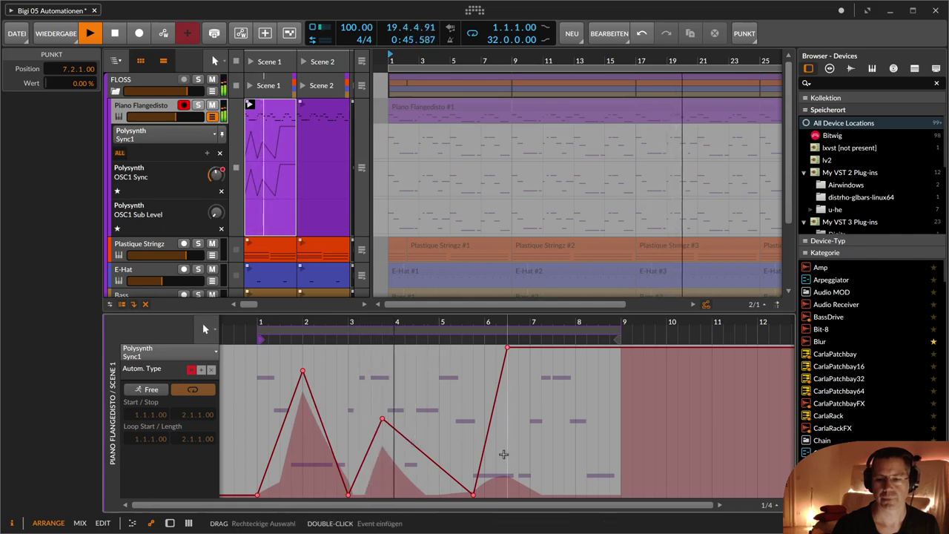
- Stop playback and review the Sync1 curves of the different automation types, ending on the absolute one
{"action": "key", "text": "space"}
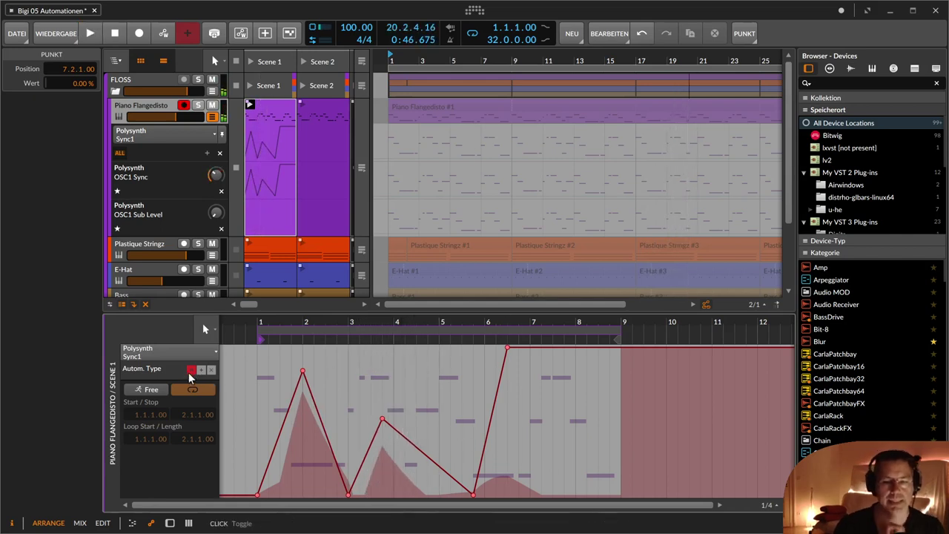
{"action": "left_click", "coordinate": [211, 371]}
{"action": "left_click", "coordinate": [201, 371]}
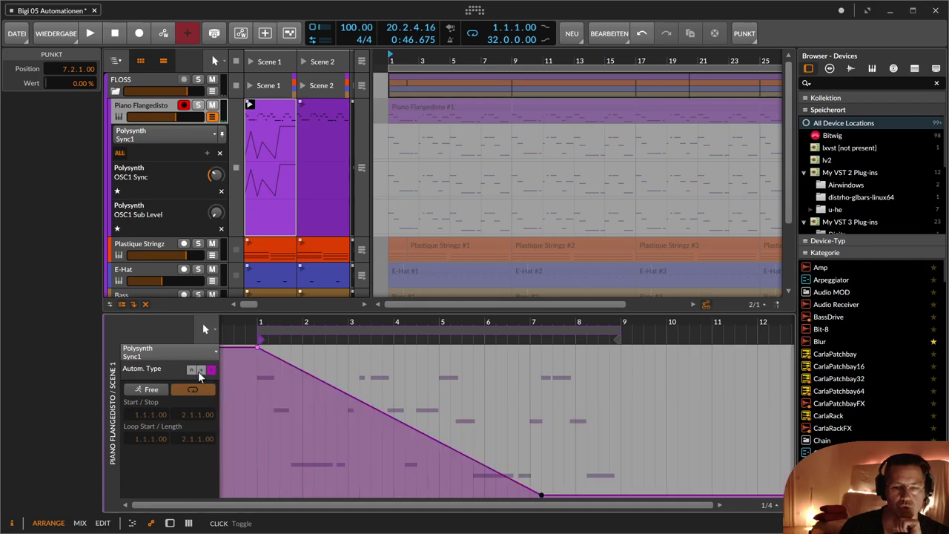
{"action": "left_click", "coordinate": [191, 371]}
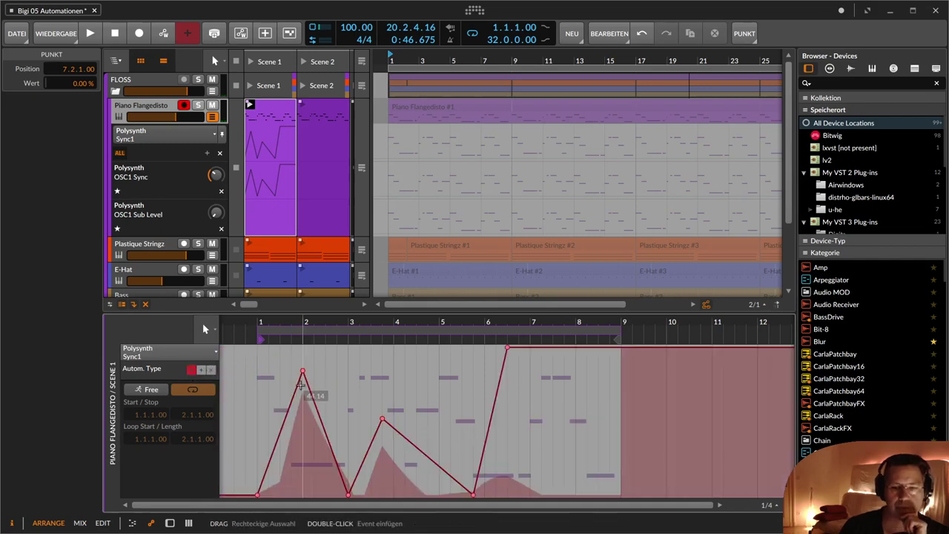
- Compare the additive and multiplicative Sync1 automation curves of the Scene 1 clip, returning to the absolute curve
{"action": "left_click", "coordinate": [205, 371]}
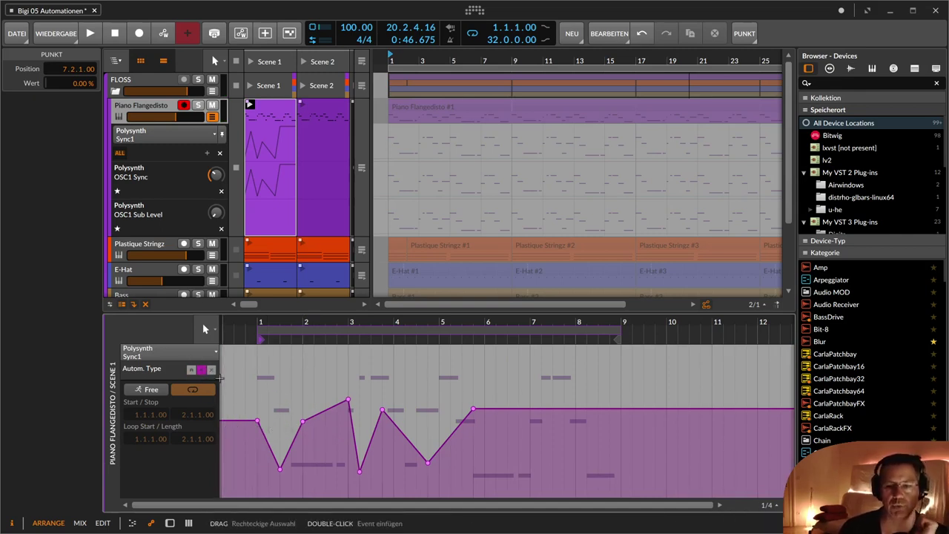
{"action": "left_click", "coordinate": [211, 369]}
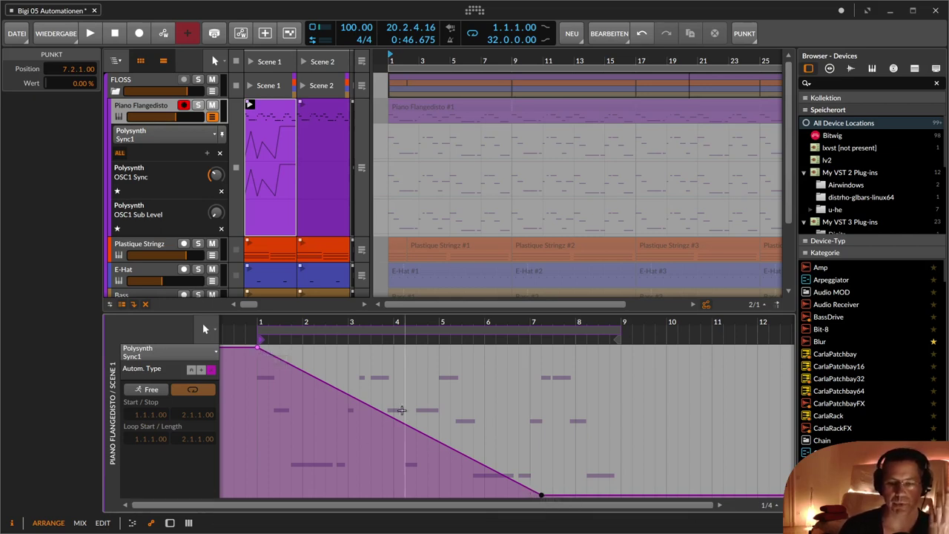
{"action": "left_click", "coordinate": [193, 369]}
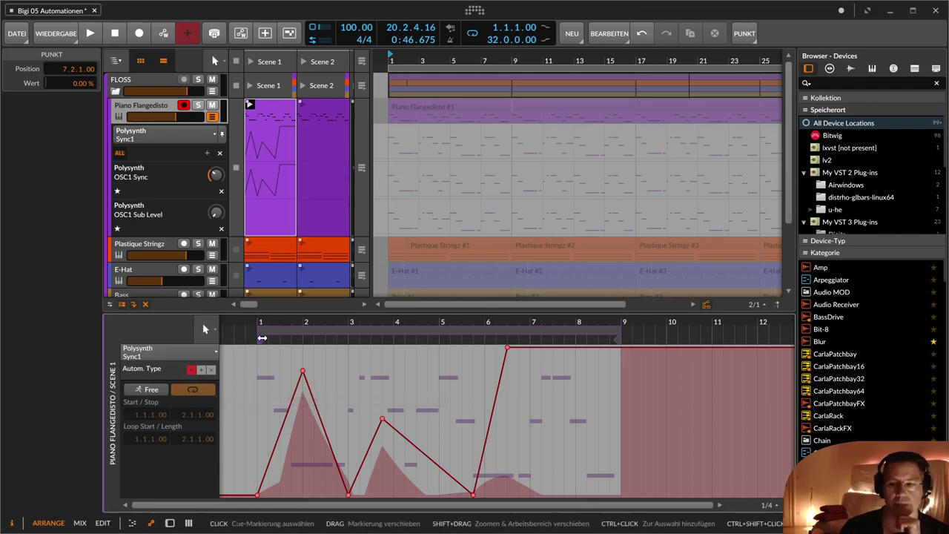
- Move the clip's start and loop start to 3.1.1.00, shorten the loop length to 5.0.0.00, and start playback
{"action": "left_click_drag", "start_coordinate": [260, 333], "coordinate": [352, 338]}
{"action": "mouse_move", "coordinate": [618, 329]}
{"action": "left_mouse_down"}
{"action": "mouse_move", "coordinate": [484, 334]}
{"action": "mouse_move", "coordinate": [570, 334]}
{"action": "left_mouse_up"}
{"action": "key", "text": "space"}
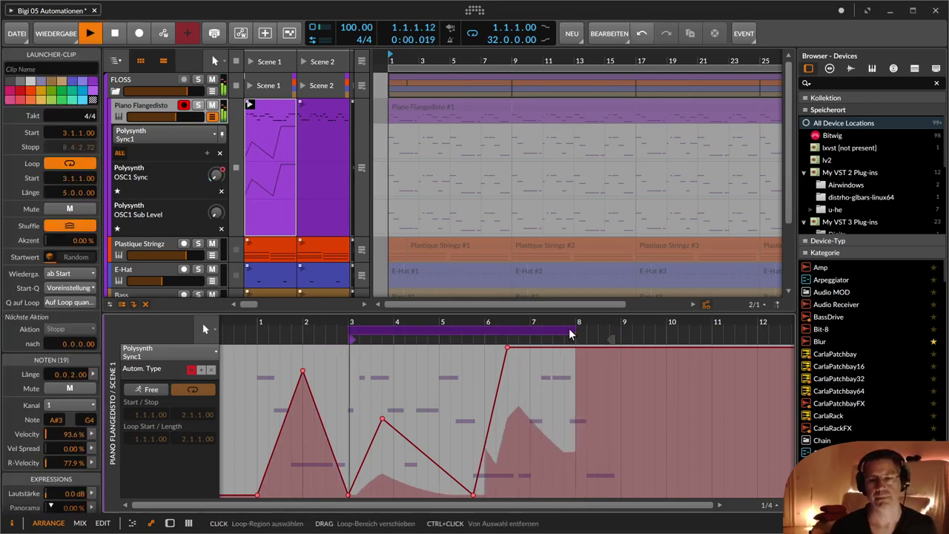
{"action": "key", "text": "space"}
{"action": "key", "text": "space"}
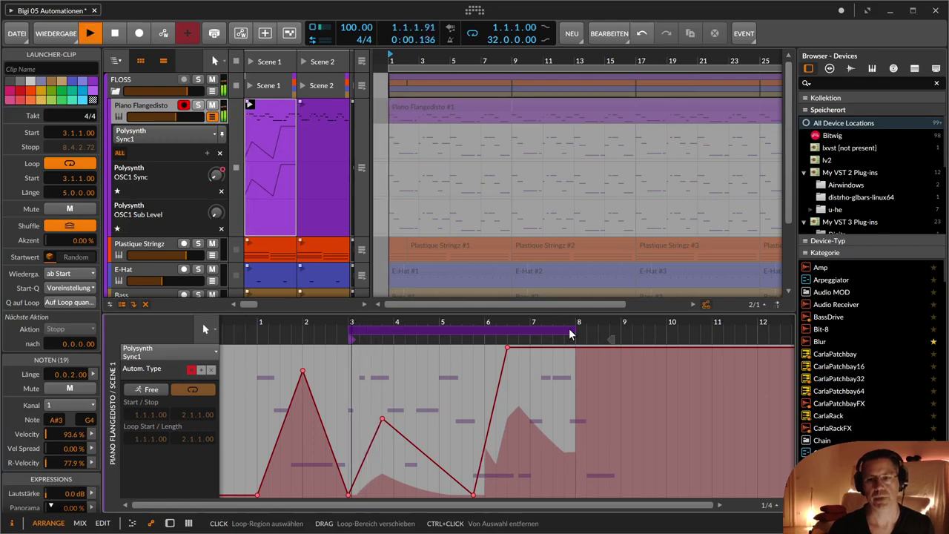
- Set the clip's start and loop start to 1.1.1.00 and stop to 8.1.1.00, adding a 60.00 Sync1 point at 8.1.1.00, and stop playback
{"action": "left_click_drag", "start_coordinate": [352, 330], "coordinate": [258, 331]}
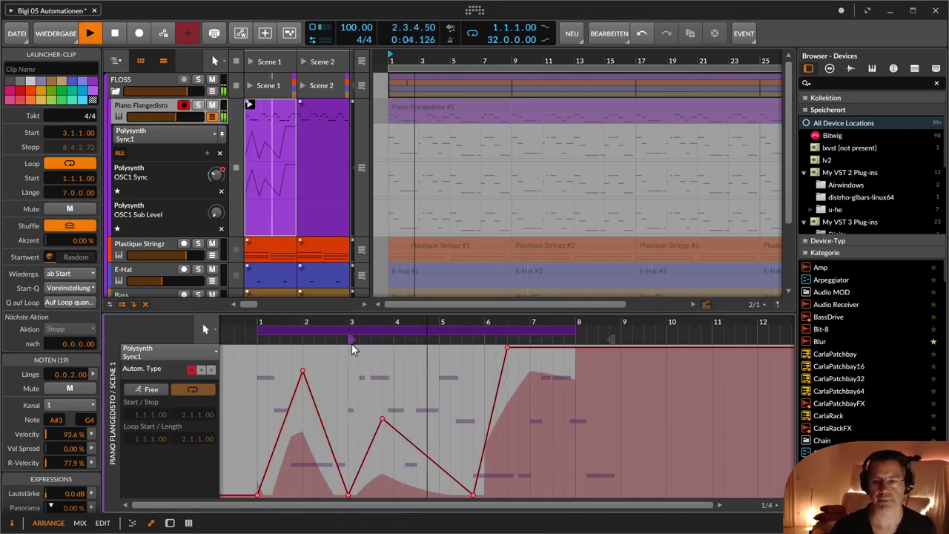
{"action": "left_click_drag", "start_coordinate": [354, 346], "coordinate": [318, 340]}
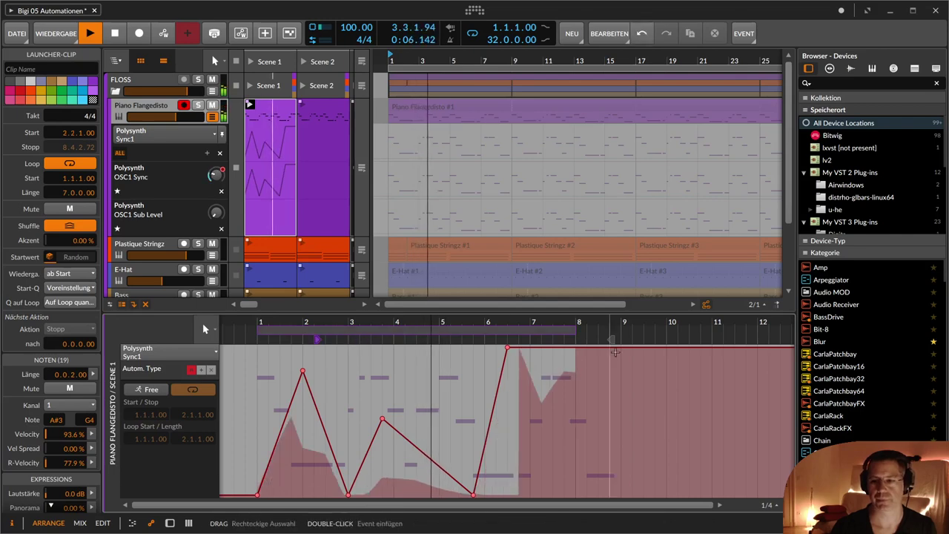
{"action": "left_click", "coordinate": [575, 347]}
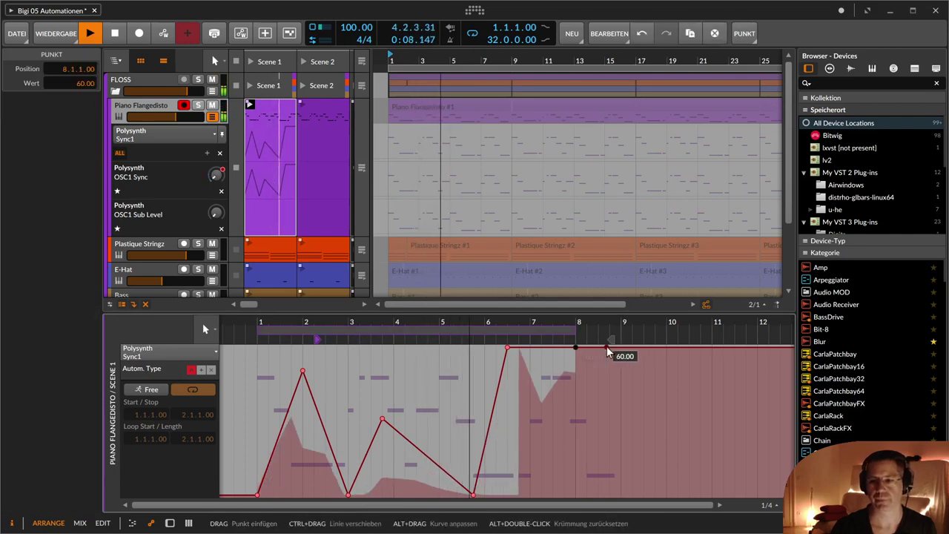
{"action": "left_click", "coordinate": [582, 339]}
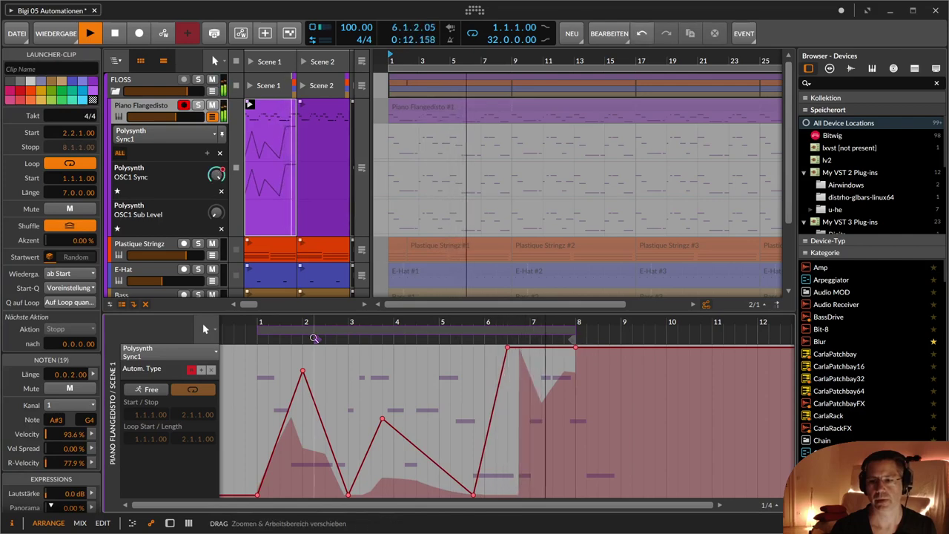
{"action": "mouse_move", "coordinate": [317, 338]}
{"action": "left_mouse_down"}
{"action": "mouse_move", "coordinate": [275, 339]}
{"action": "mouse_move", "coordinate": [512, 343]}
{"action": "mouse_move", "coordinate": [261, 343]}
{"action": "left_mouse_up"}
{"action": "key", "text": "space"}
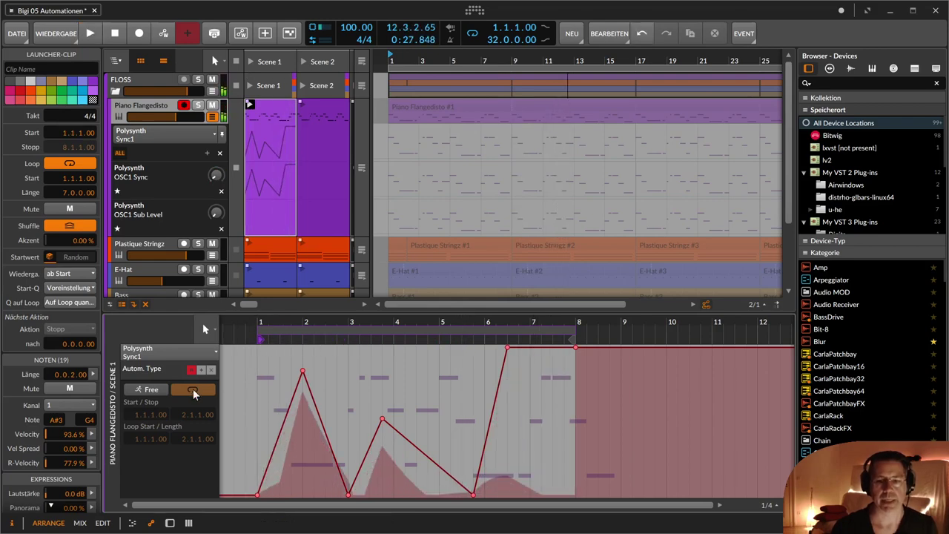
- Enable Free mode for the Sync1 automation and extend its own loop region to bar 8, with its stop at 8.1.1.00
{"action": "left_click", "coordinate": [151, 390]}
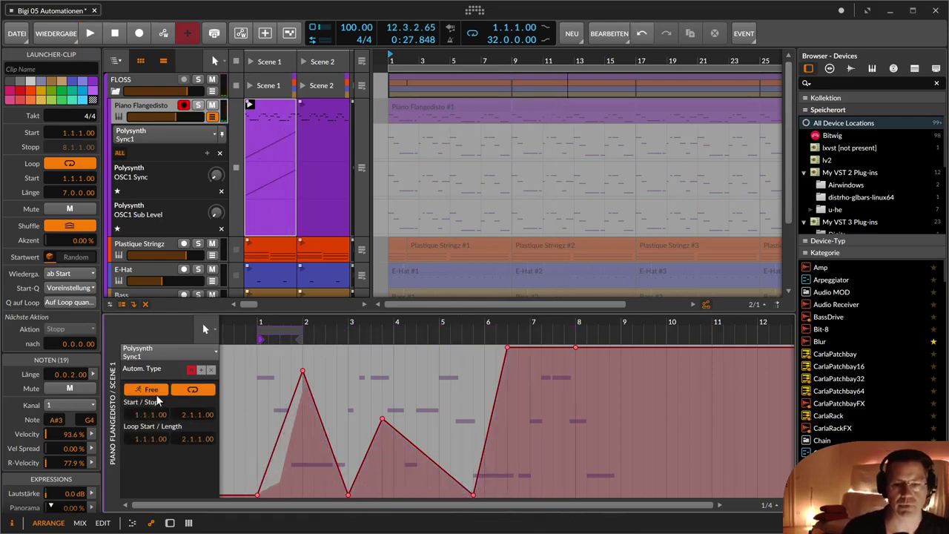
{"action": "left_click", "coordinate": [153, 393]}
{"action": "left_click", "coordinate": [153, 393]}
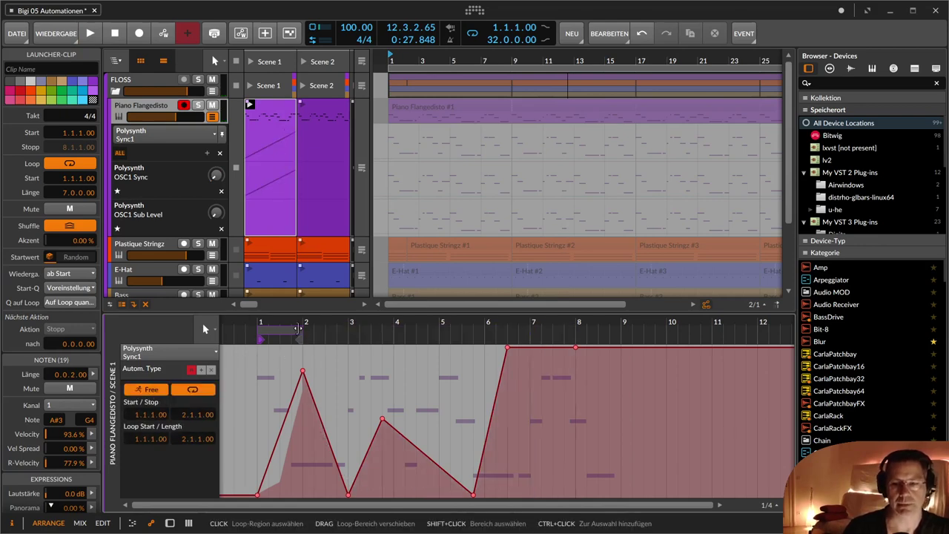
{"action": "left_click_drag", "start_coordinate": [299, 339], "coordinate": [576, 343]}
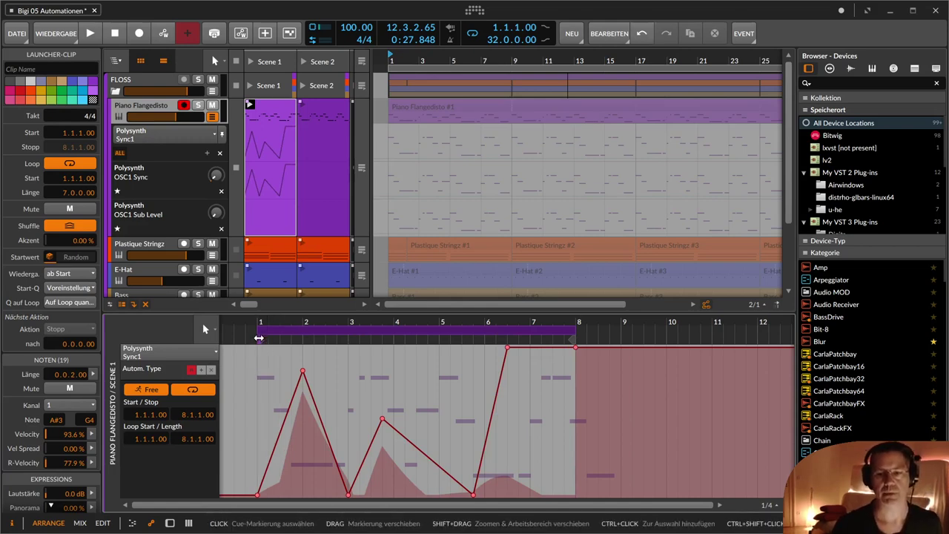
- Try several start positions for the free-running Sync1 automation, leaving its start marker at 4.1.1.00
{"action": "left_click_drag", "start_coordinate": [259, 338], "coordinate": [293, 344]}
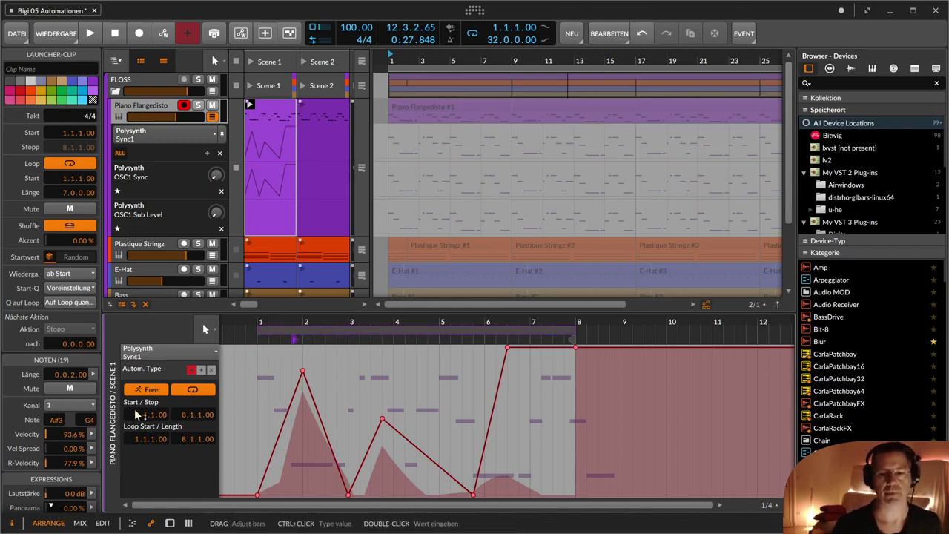
{"action": "key", "text": "ctrl+z"}
{"action": "key", "text": "ctrl+shift+z"}
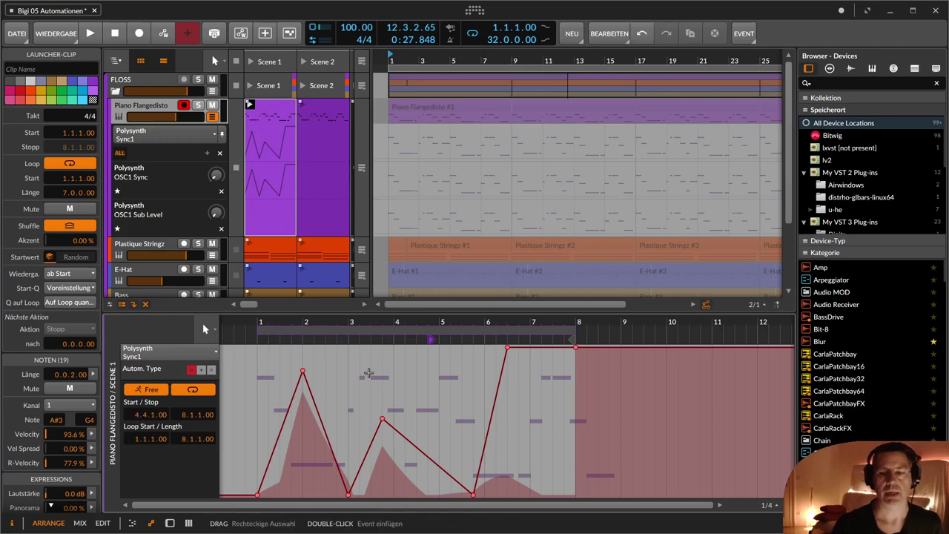
{"action": "key", "text": "ctrl+z"}
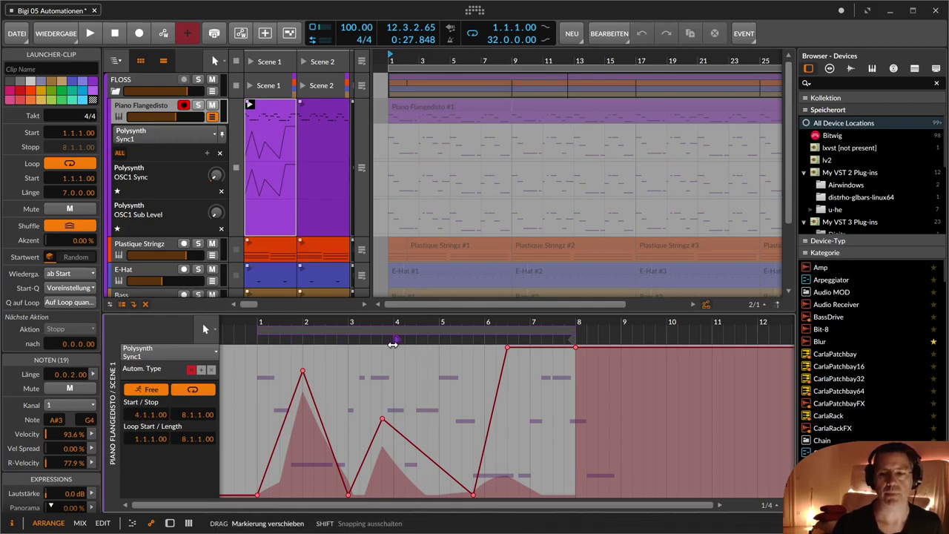
{"action": "key", "text": "ctrl+shift+z"}
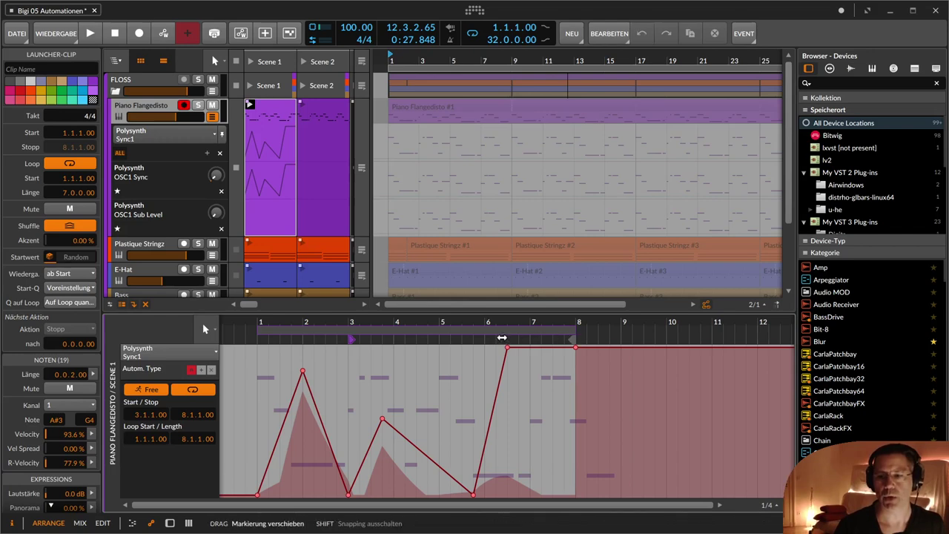
{"action": "left_click_drag", "start_coordinate": [490, 339], "coordinate": [495, 339]}
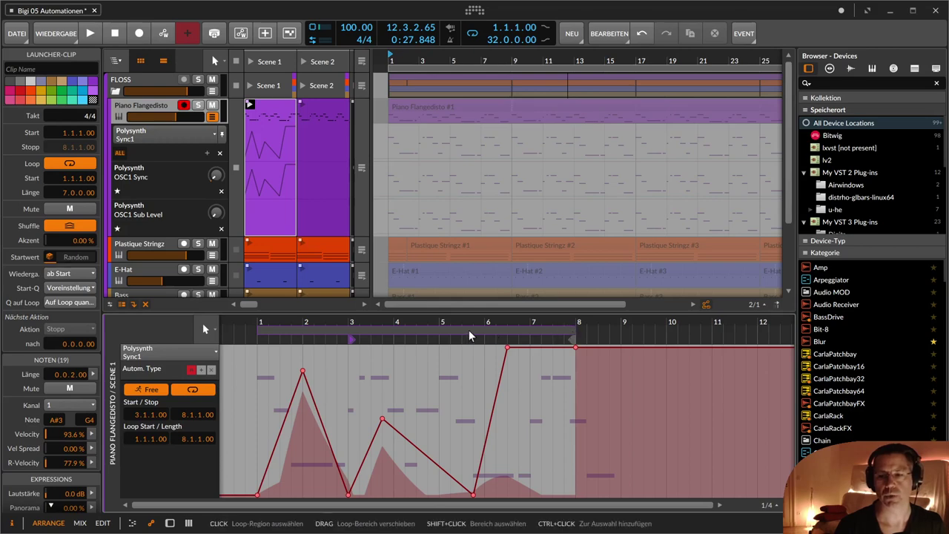
{"action": "left_click_drag", "start_coordinate": [352, 338], "coordinate": [365, 339]}
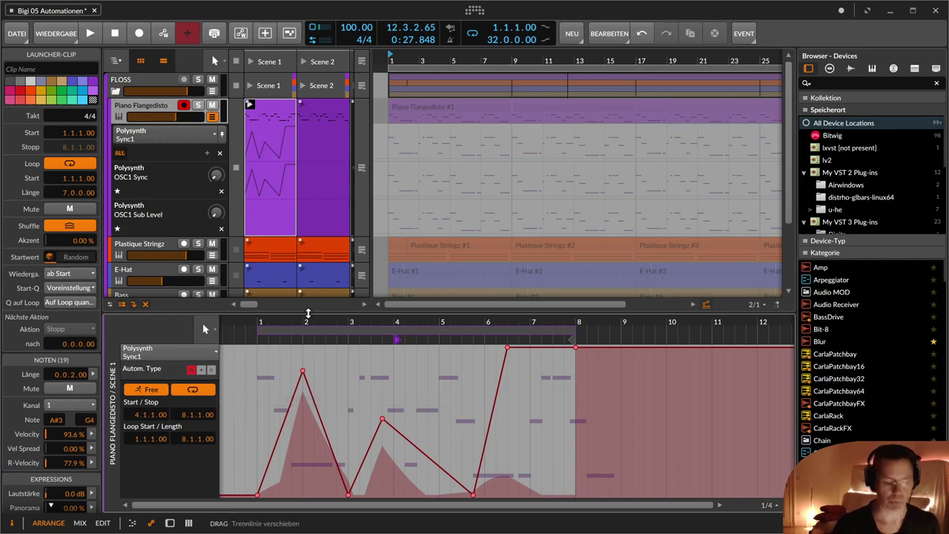
- Show the Piano Flangedisto device chain, collapse the track's automation lanes, and hide the clip launcher
{"action": "left_click_drag", "start_coordinate": [308, 313], "coordinate": [308, 314]}
{"action": "key", "text": "d"}
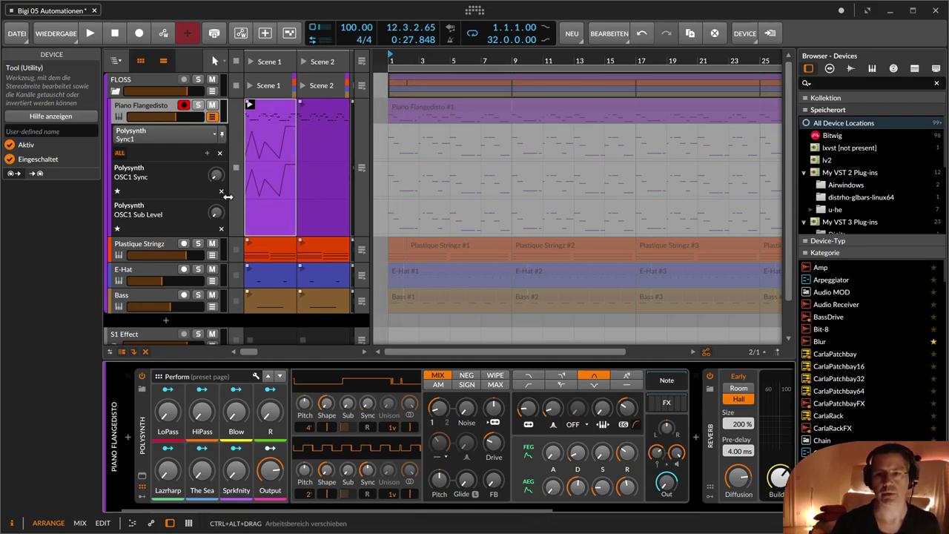
{"action": "left_click", "coordinate": [213, 116]}
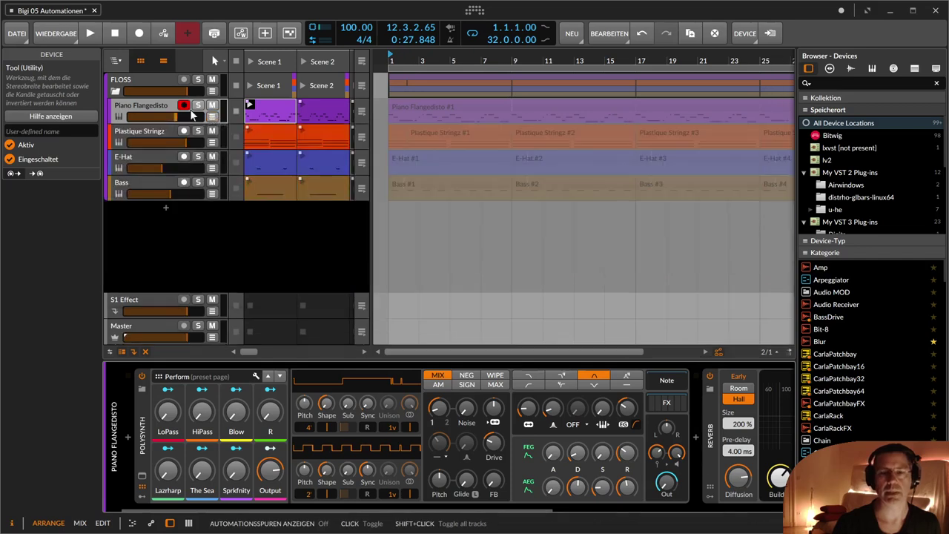
{"action": "left_click", "coordinate": [143, 102]}
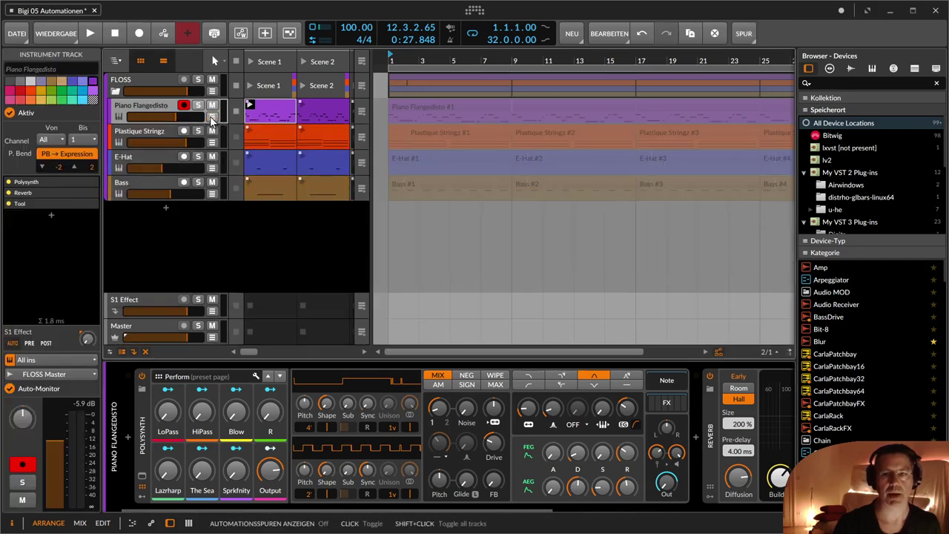
{"action": "left_click", "coordinate": [141, 61]}
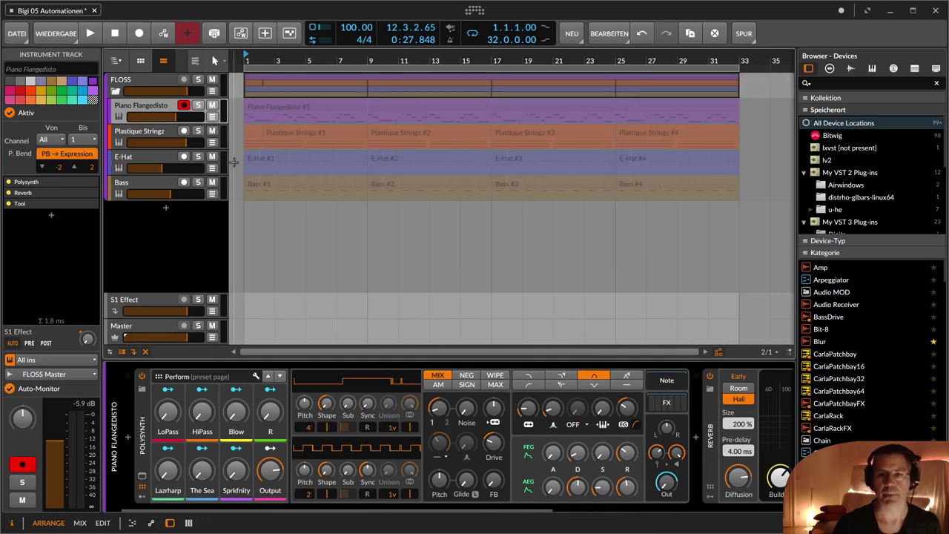
- Expand the Piano Flangedisto automation lanes in the arranger and toggle the extra lanes off and on, ending with all shown
{"action": "left_click", "coordinate": [213, 117]}
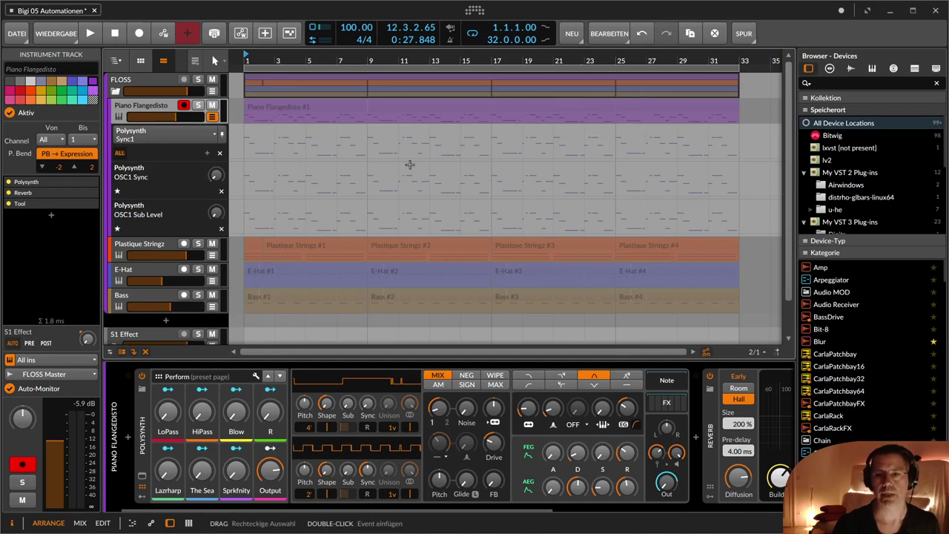
{"action": "left_click", "coordinate": [119, 153]}
{"action": "left_click", "coordinate": [119, 154]}
{"action": "left_click", "coordinate": [121, 154]}
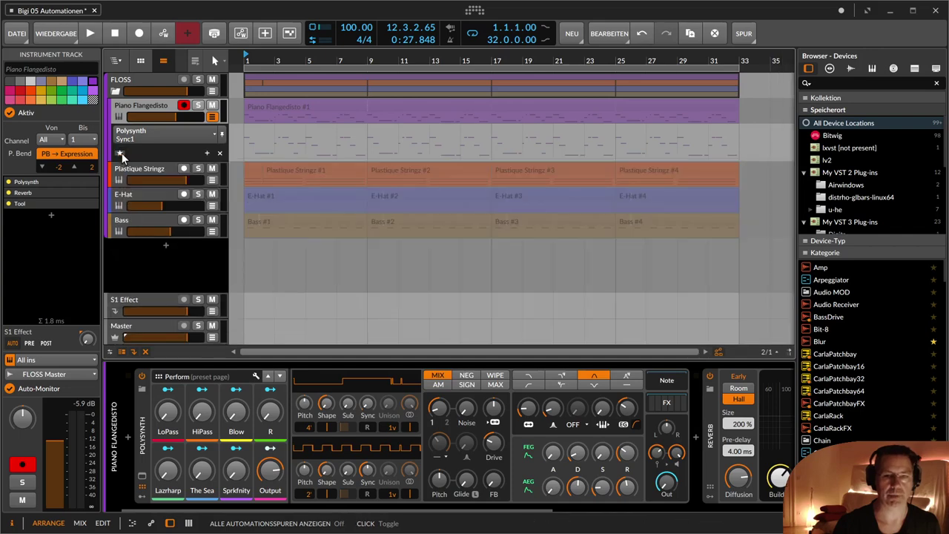
{"action": "left_click", "coordinate": [120, 154]}
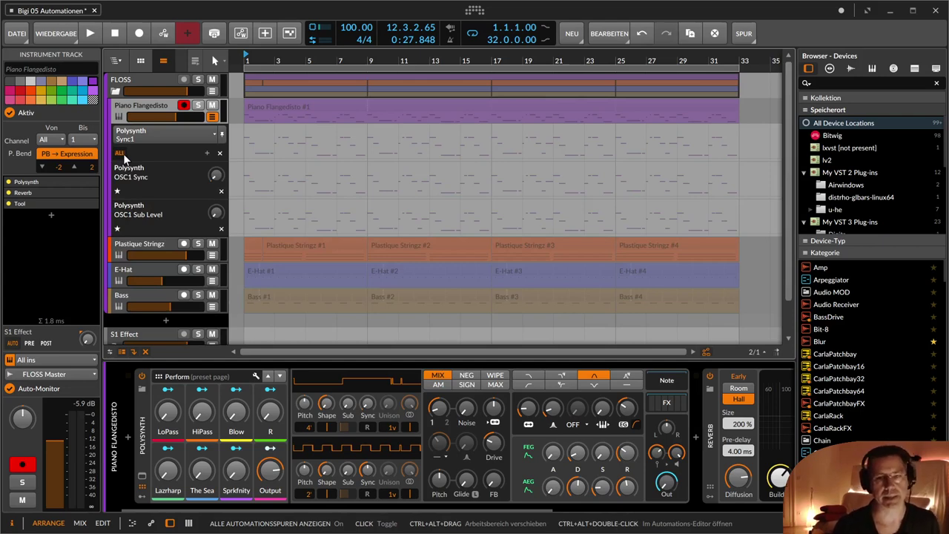
- Mark the OSC1 Sync lane as a favourite, filter the track to favourite lanes only, and show all lanes again
{"action": "left_click", "coordinate": [117, 192]}
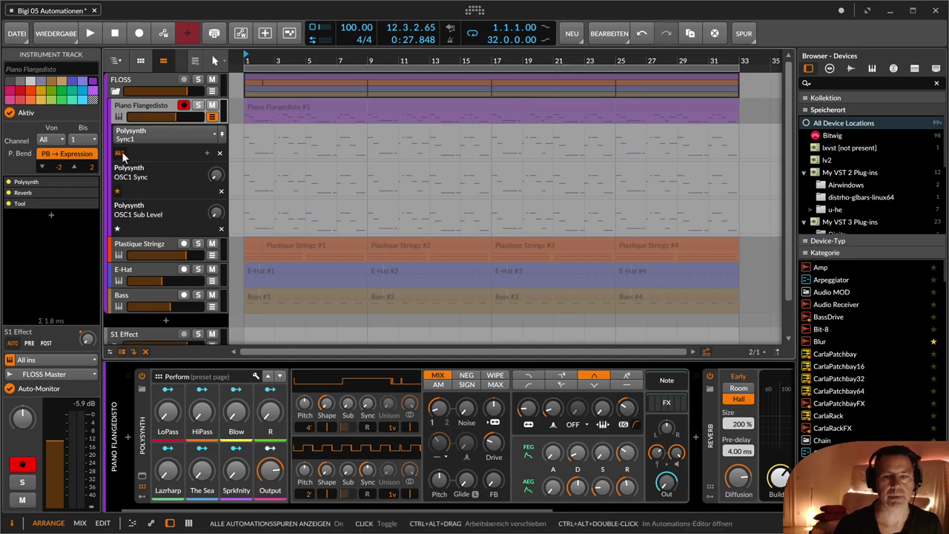
{"action": "left_click", "coordinate": [122, 154]}
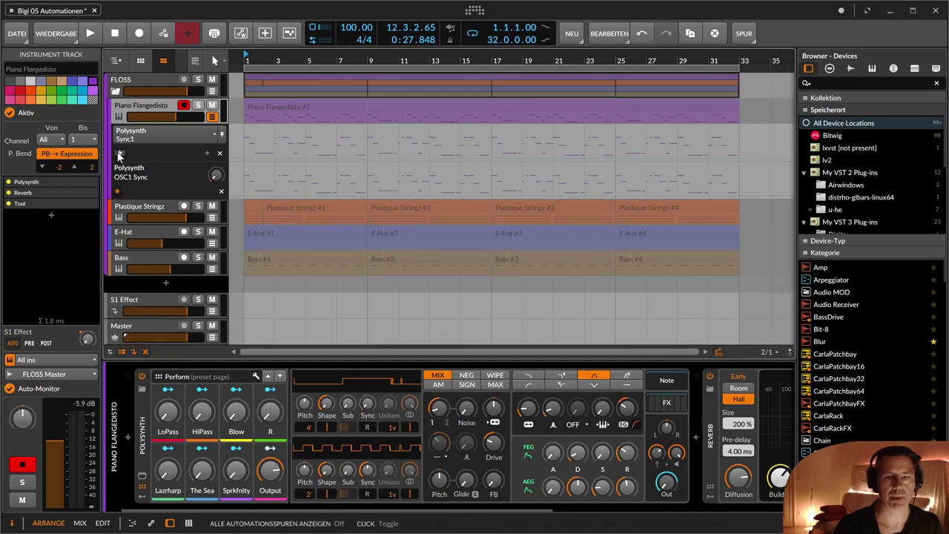
{"action": "left_click", "coordinate": [121, 154]}
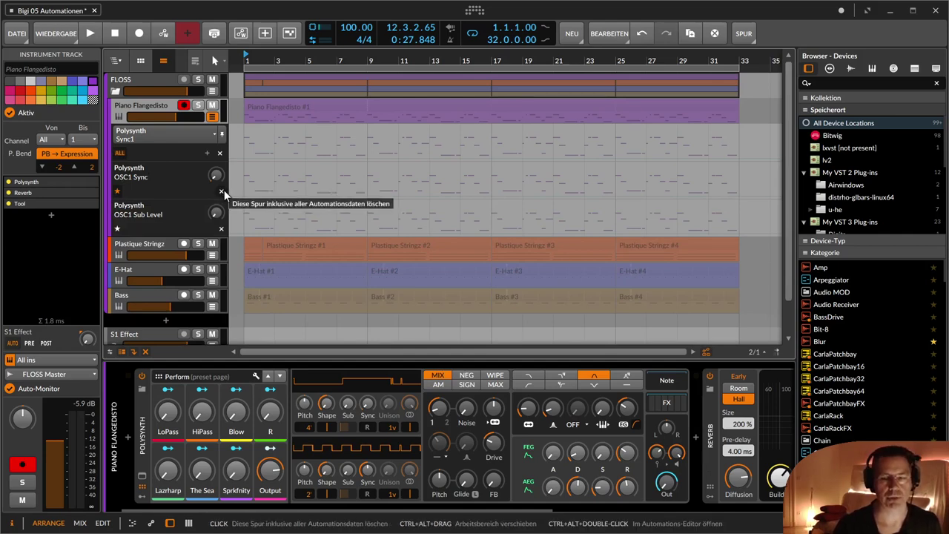
- Examine the parameters available for the automation lane and the new MIDI automation lane options, then cancel without adding a lane
{"action": "left_click", "coordinate": [213, 135]}
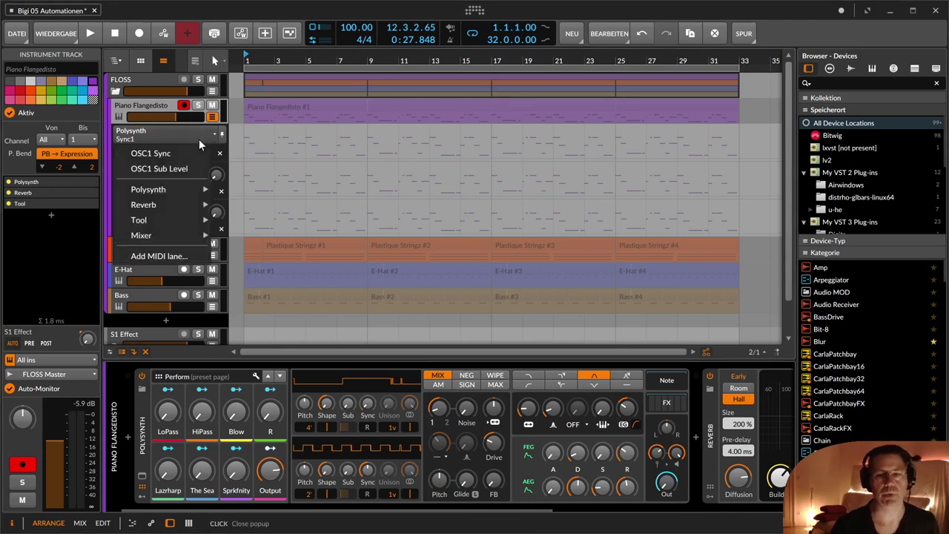
{"action": "mouse_move", "coordinate": [182, 191]}
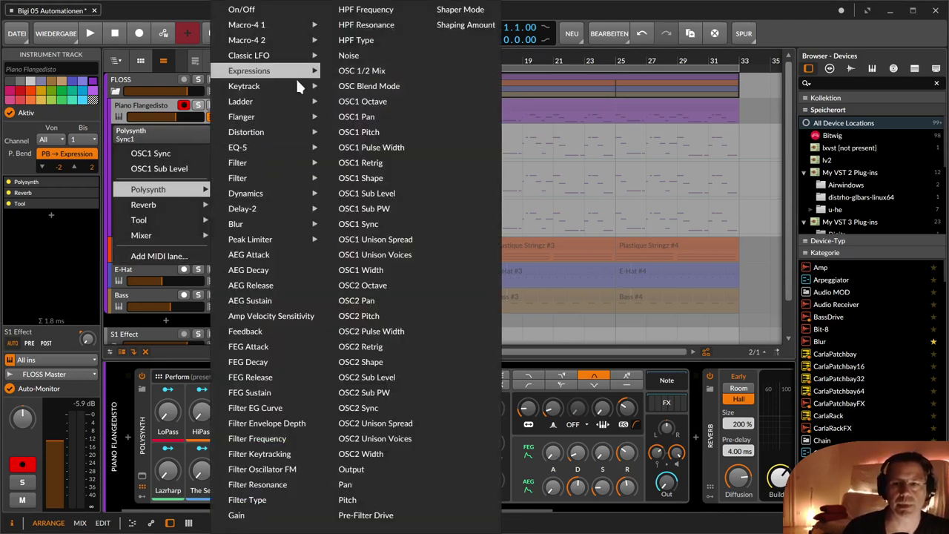
{"action": "mouse_move", "coordinate": [261, 80]}
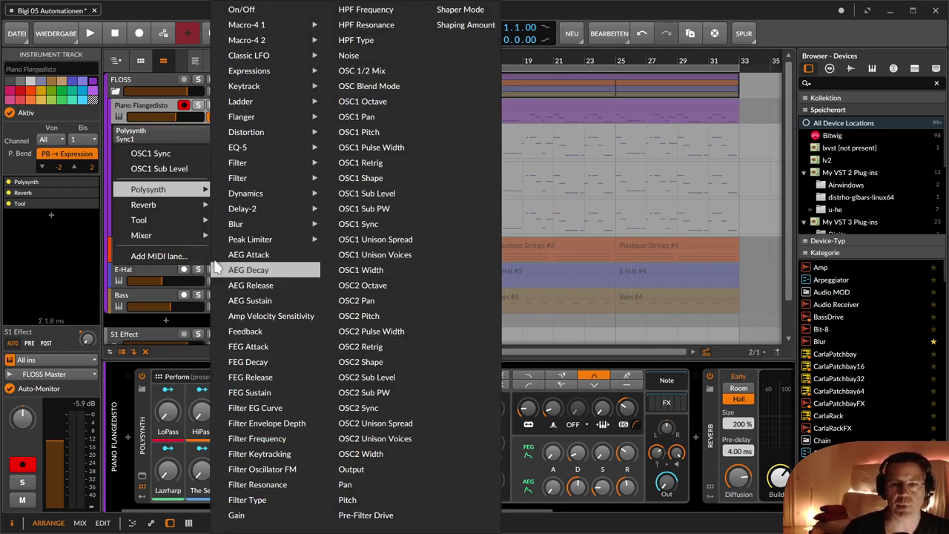
{"action": "left_click", "coordinate": [163, 257]}
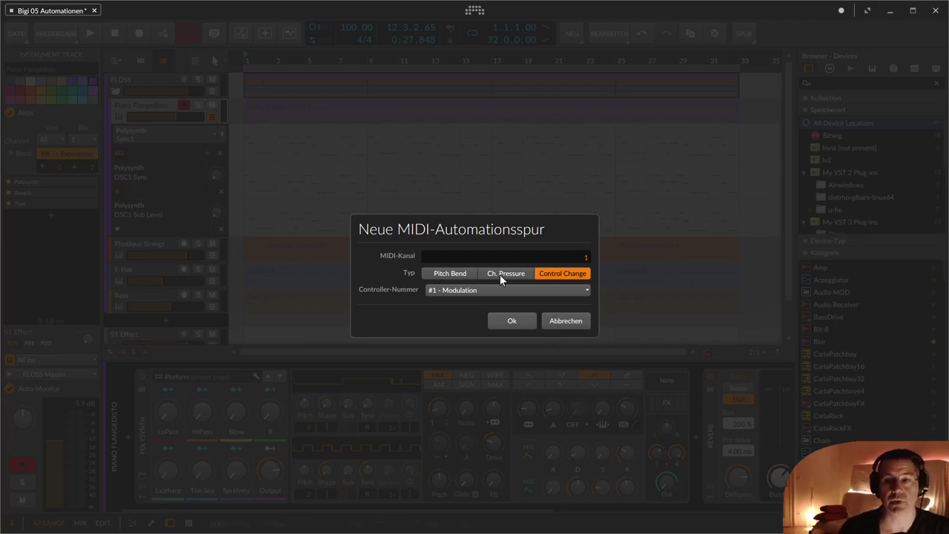
{"action": "left_click", "coordinate": [566, 321]}
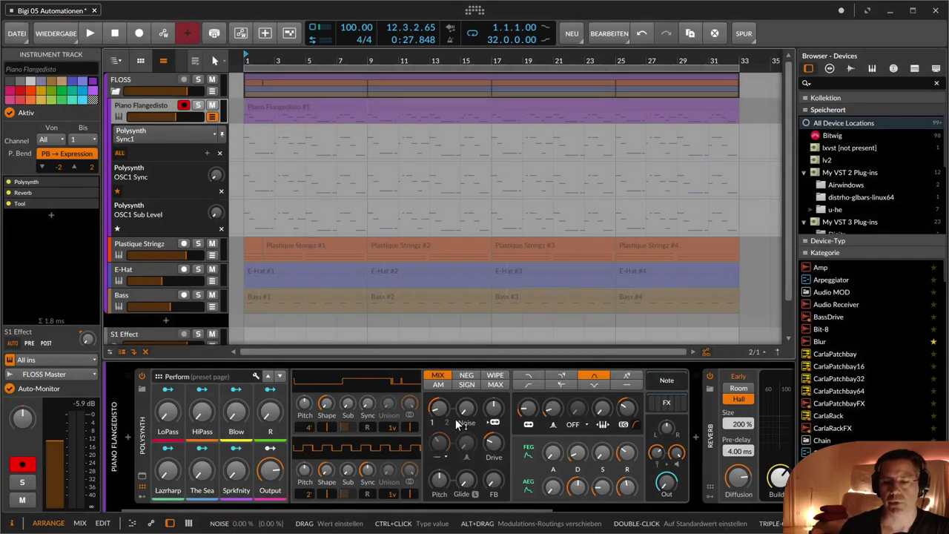
- Touch the Polysynth's Noise and high-pass resonance controls to make the automation lane follow them, ending on HPF Reso
{"action": "left_click_drag", "start_coordinate": [471, 409], "coordinate": [469, 421]}
{"action": "left_click", "coordinate": [468, 443]}
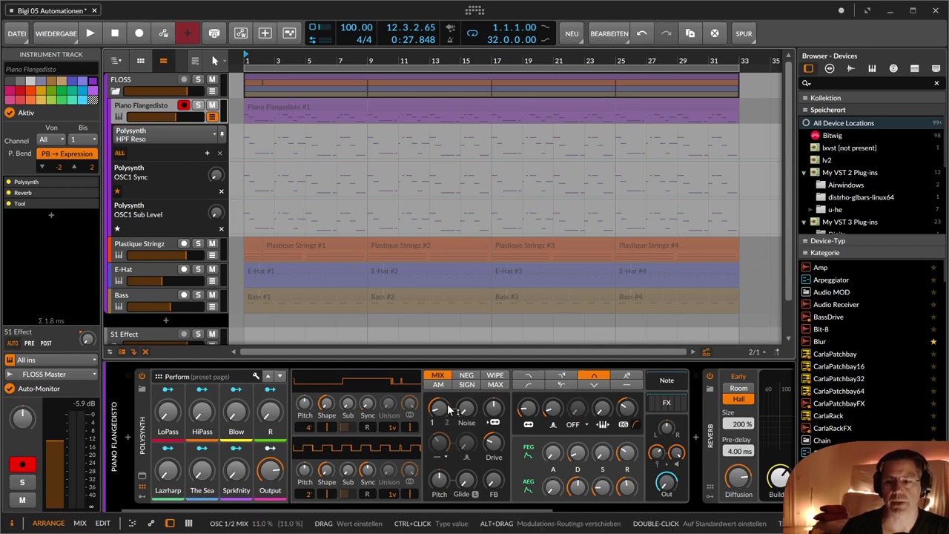
- Show the Polysynth's filter FM in the main automation lane and add a separate lane for Filter Oscillator FM
{"action": "left_click", "coordinate": [494, 409]}
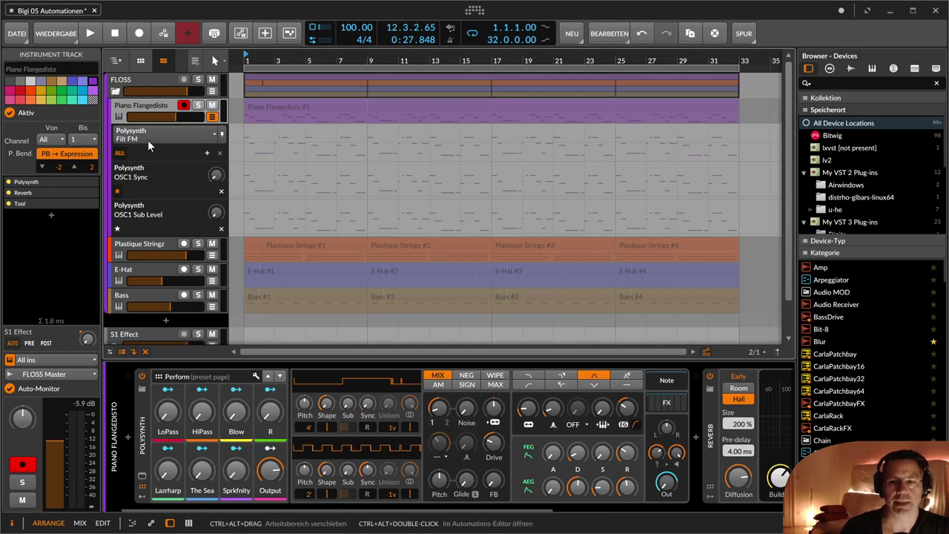
{"action": "right_click", "coordinate": [493, 410]}
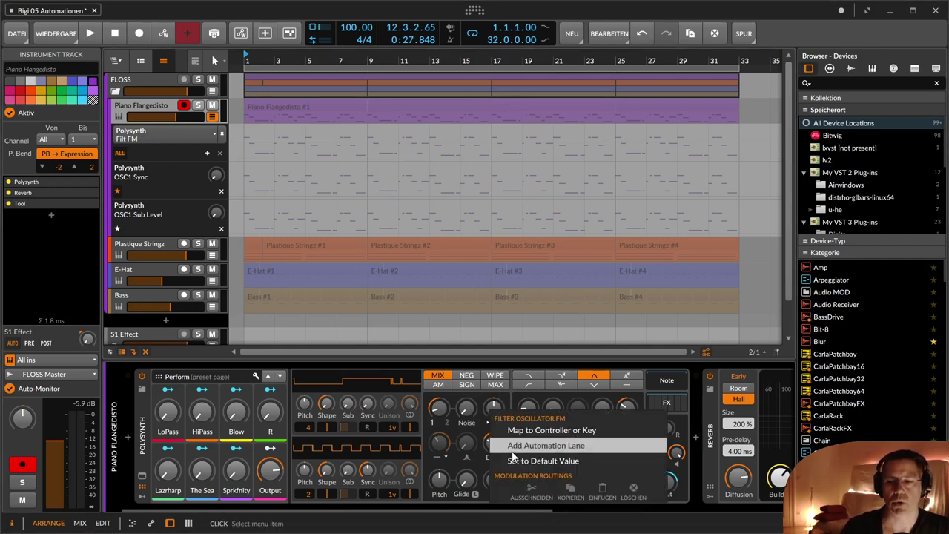
{"action": "left_click", "coordinate": [517, 446]}
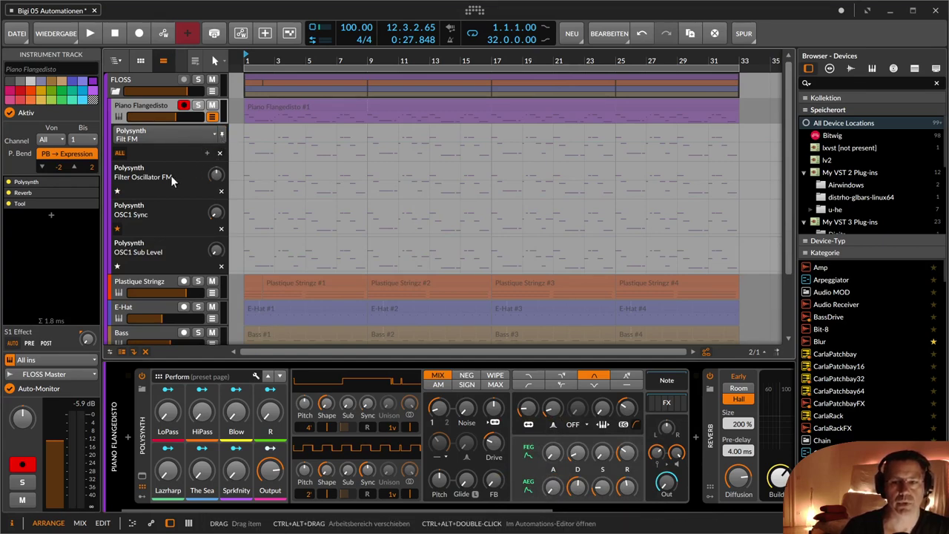
- Pin the main automation lane to the Polysynth's OSC1 Sync parameter and check its parameter list without switching
{"action": "left_click", "coordinate": [218, 214]}
{"action": "left_click", "coordinate": [221, 134]}
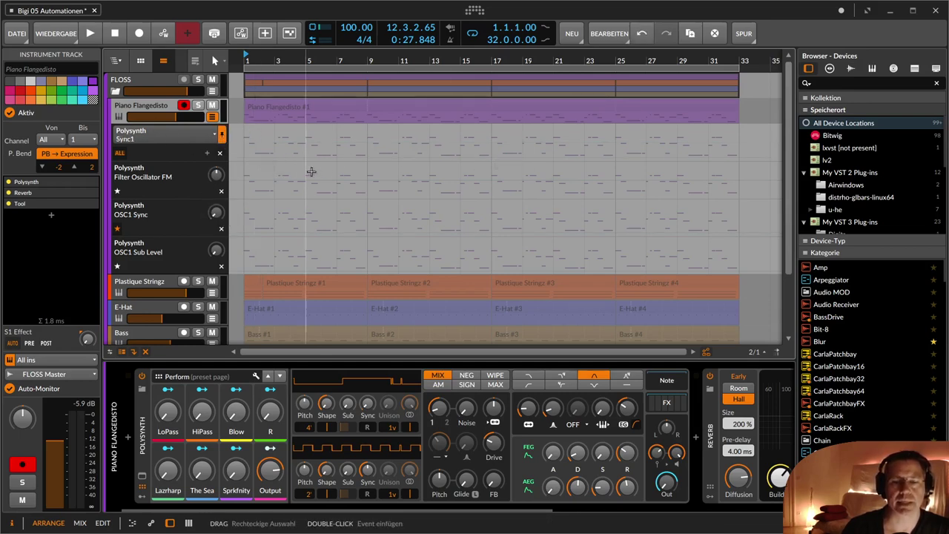
{"action": "left_click", "coordinate": [177, 132]}
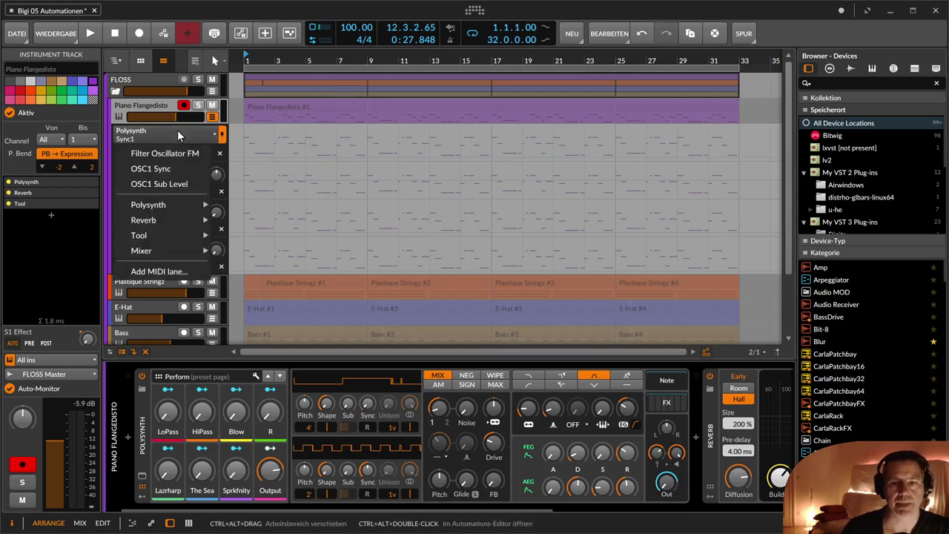
{"action": "left_click", "coordinate": [157, 183]}
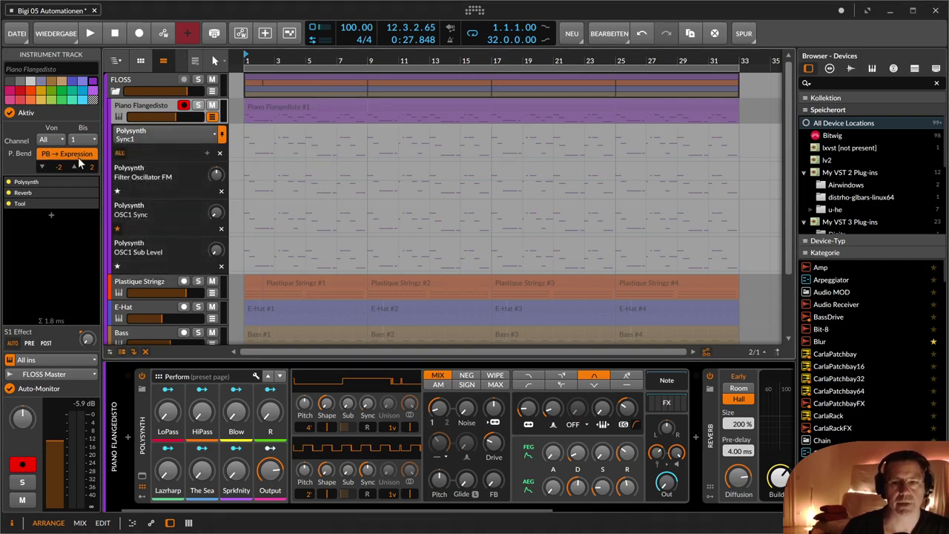
- Limit Piano Flangedisto to favourite lanes, then hide all extra lanes, and browse the Polysynth parameters for the pinned lane without choosing one
{"action": "left_click", "coordinate": [120, 153]}
{"action": "left_click", "coordinate": [133, 135]}
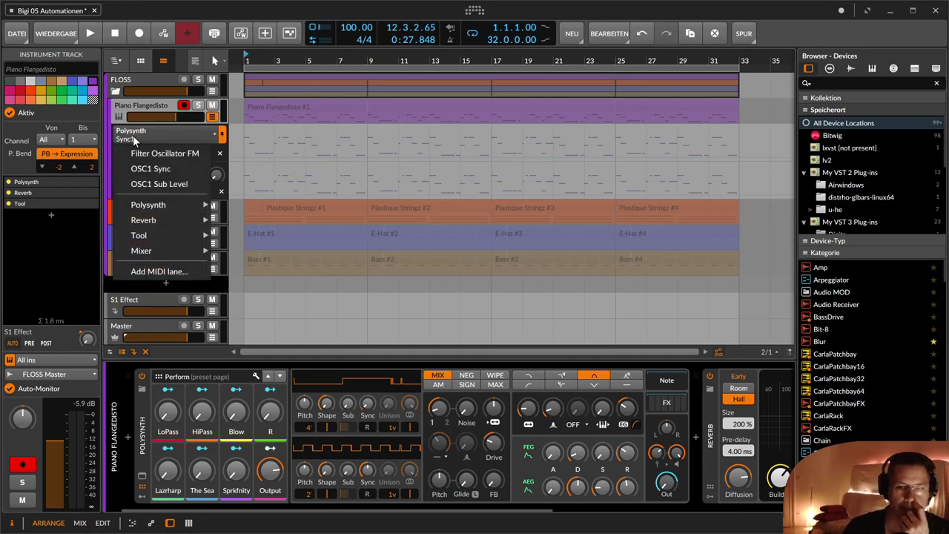
{"action": "left_click", "coordinate": [124, 199]}
{"action": "left_click", "coordinate": [118, 190]}
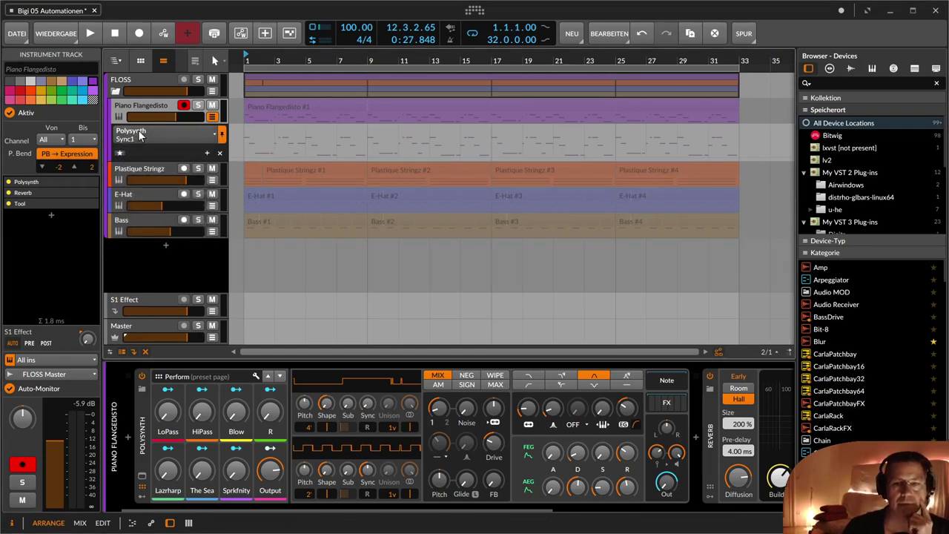
{"action": "left_click", "coordinate": [138, 135]}
{"action": "mouse_move", "coordinate": [156, 204]}
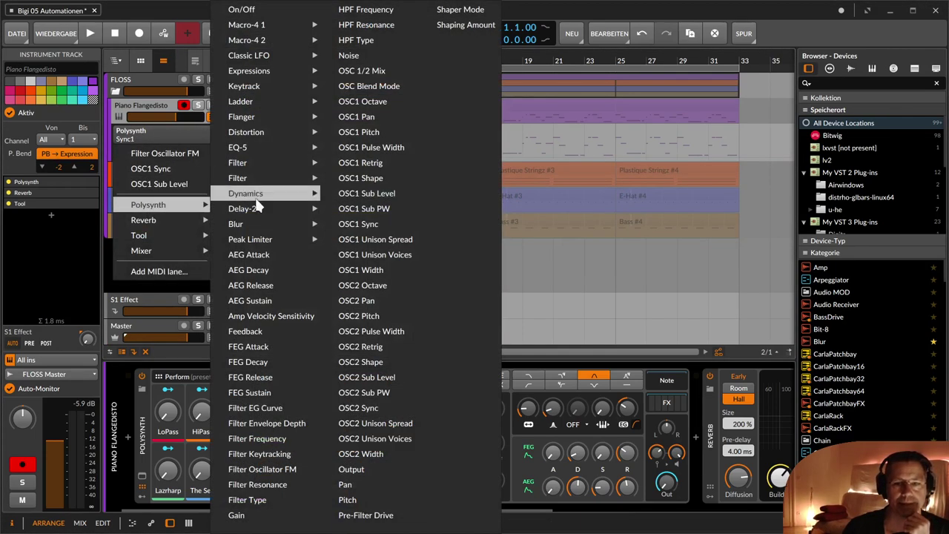
{"action": "left_click", "coordinate": [301, 285]}
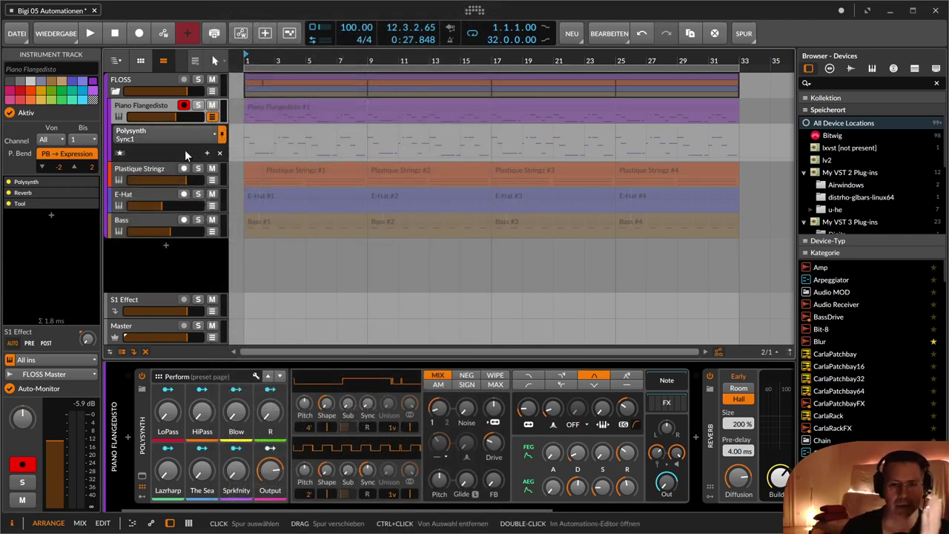
- Collapse the Piano Flangedisto automation lanes and show the clip launcher beside the arranger
{"action": "right_click", "coordinate": [434, 168]}
{"action": "left_click", "coordinate": [387, 151]}
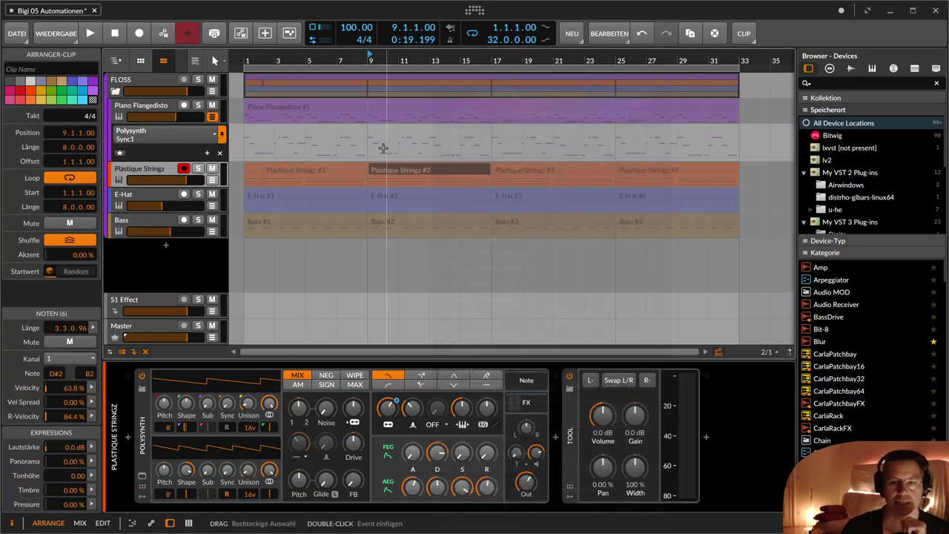
{"action": "left_click", "coordinate": [212, 117]}
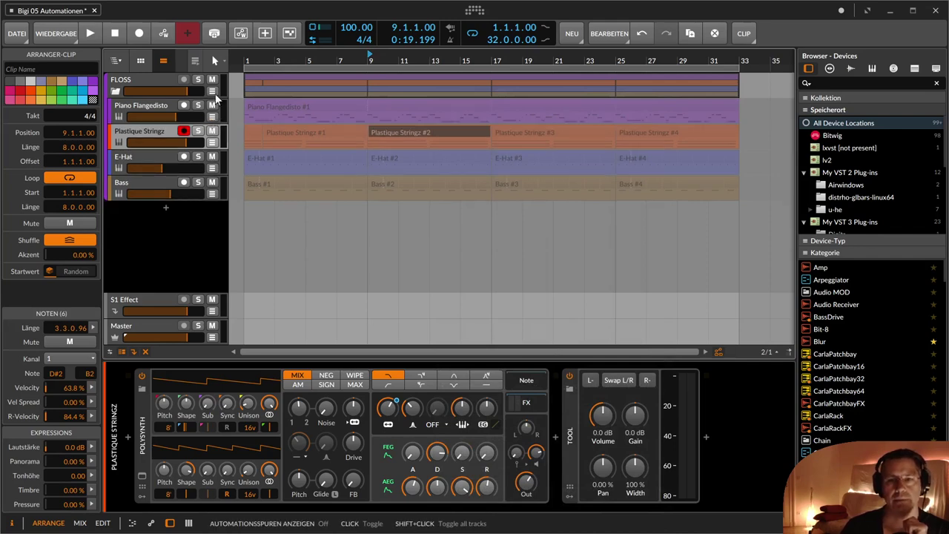
{"action": "left_click", "coordinate": [141, 60]}
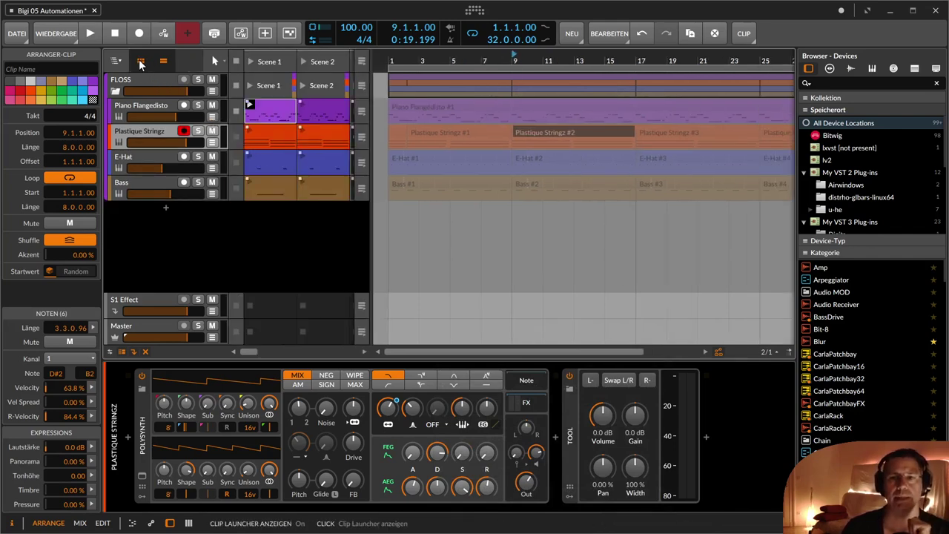
- Expand the Plastique Stringz automation lanes and show the Polysynth filter frequency for its Scene 1 clip in the automation editor
{"action": "left_click", "coordinate": [263, 115]}
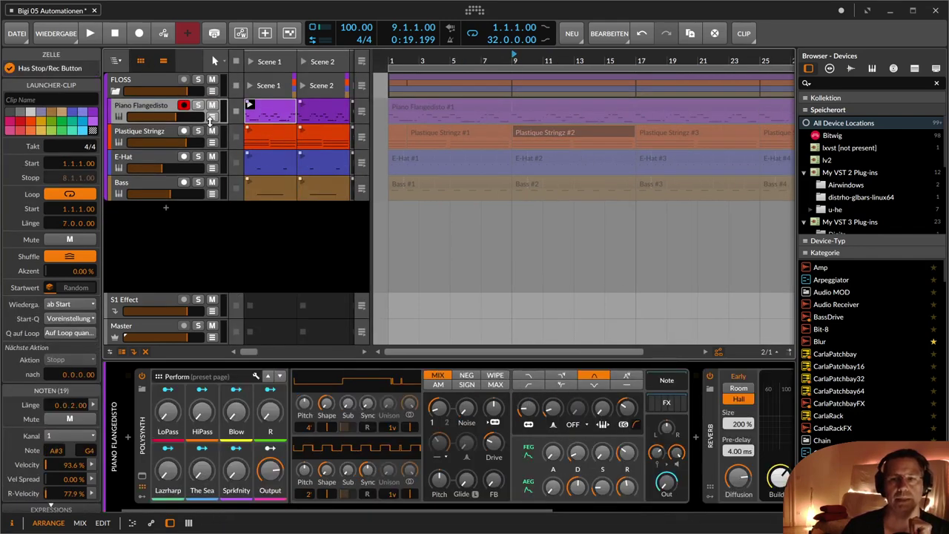
{"action": "left_click", "coordinate": [252, 142]}
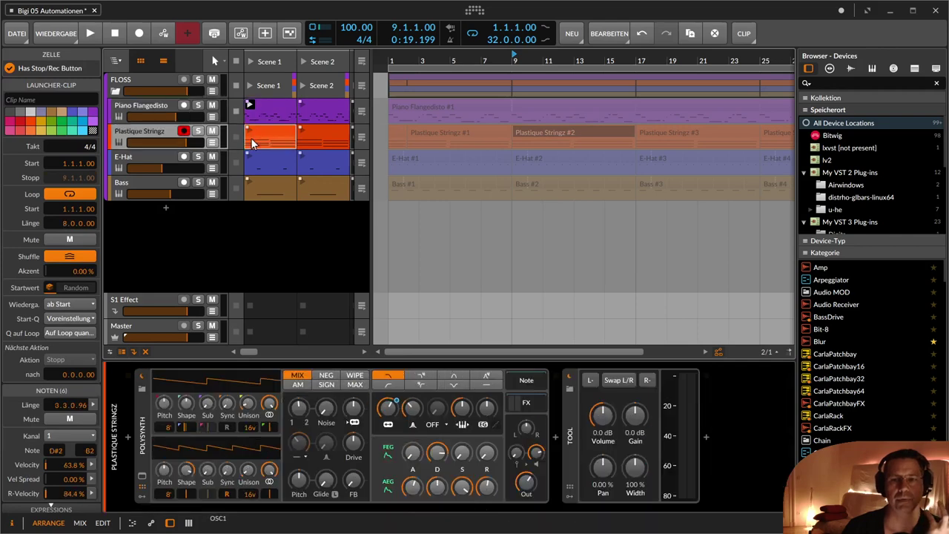
{"action": "left_click", "coordinate": [213, 142]}
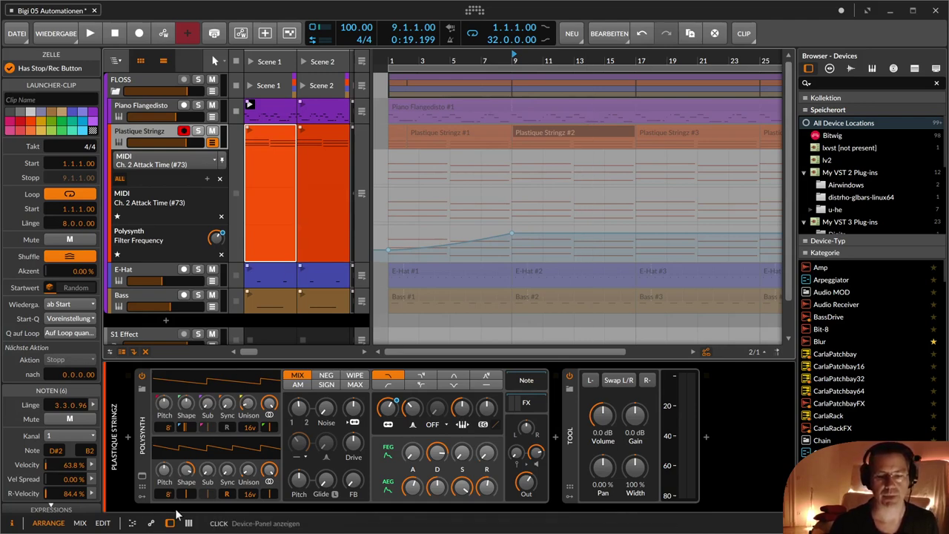
{"action": "left_click", "coordinate": [153, 523]}
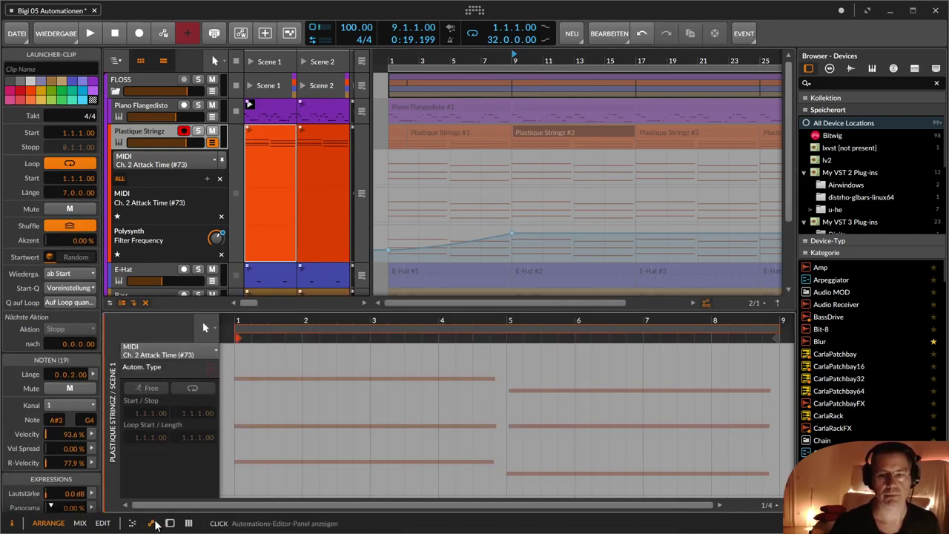
{"action": "left_click", "coordinate": [222, 248]}
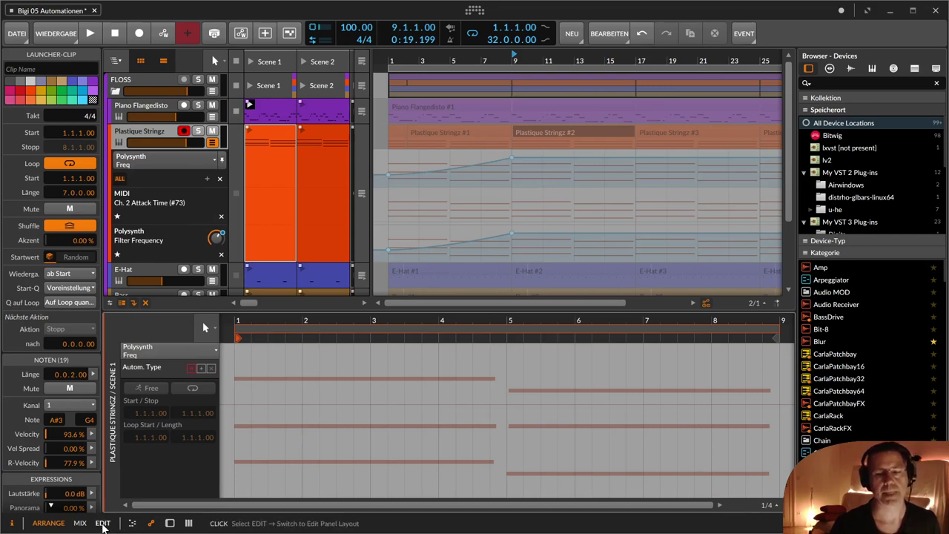
- Examine the Plastique Stringz clip in the Edit layout, toggling the automation editor off and on, and return to the Arrange layout
{"action": "left_click", "coordinate": [102, 523]}
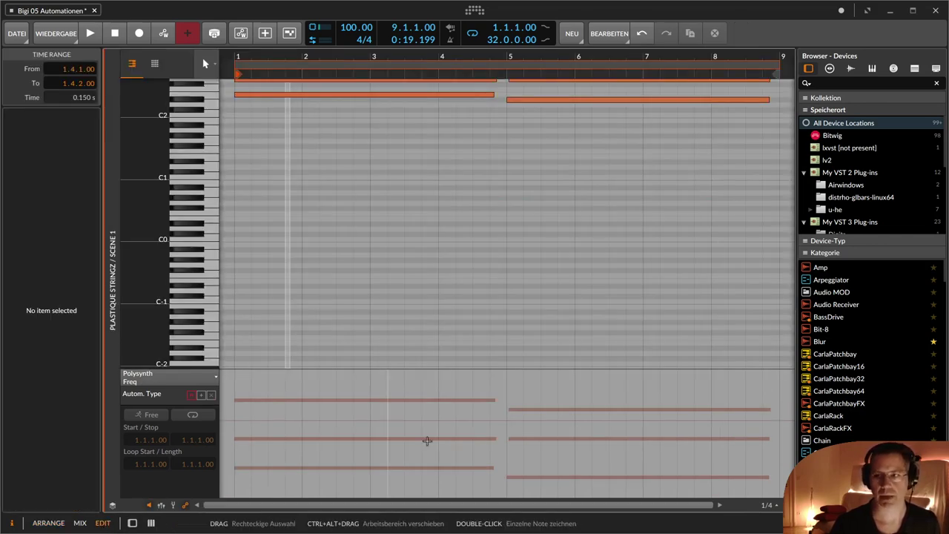
{"action": "right_click", "coordinate": [405, 176]}
{"action": "left_click", "coordinate": [318, 334]}
{"action": "left_click", "coordinate": [300, 323]}
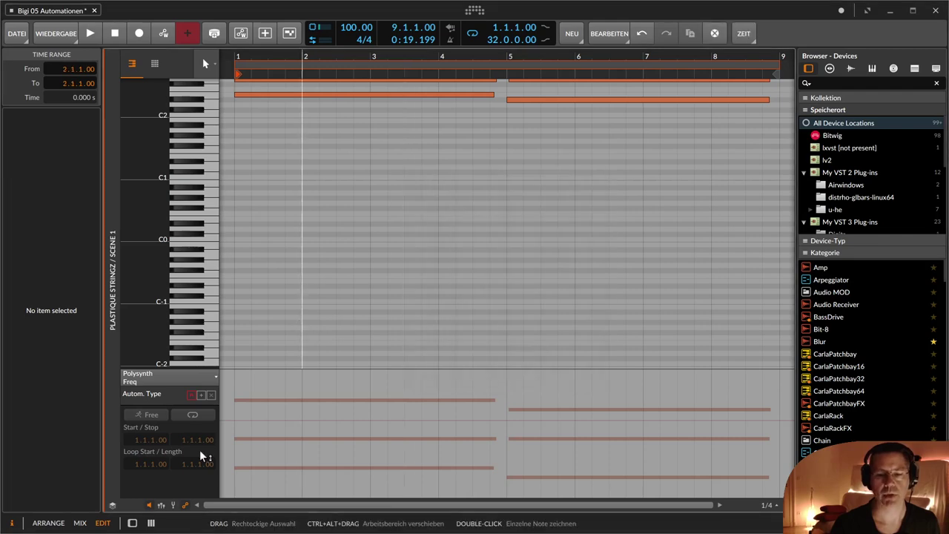
{"action": "left_click", "coordinate": [186, 507]}
{"action": "left_click", "coordinate": [185, 508]}
{"action": "left_click", "coordinate": [186, 507]}
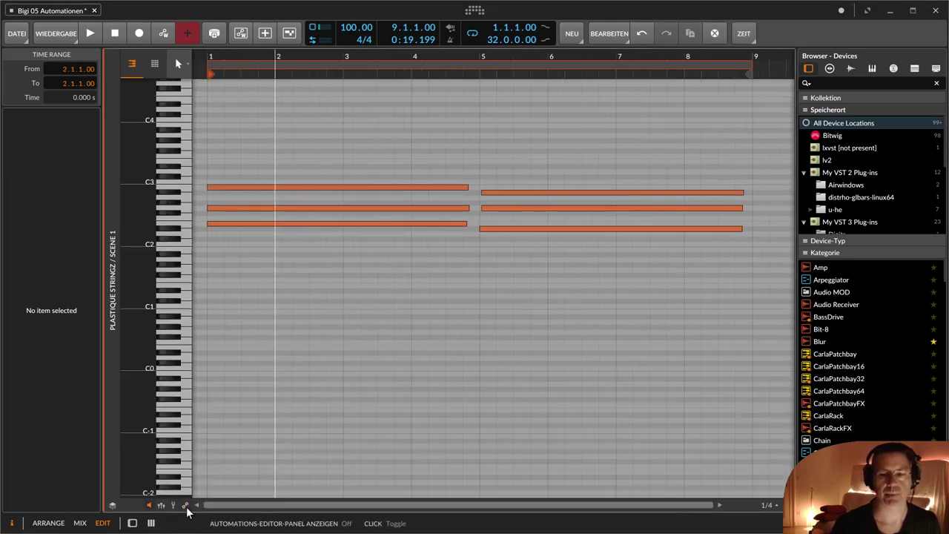
{"action": "left_click", "coordinate": [185, 507]}
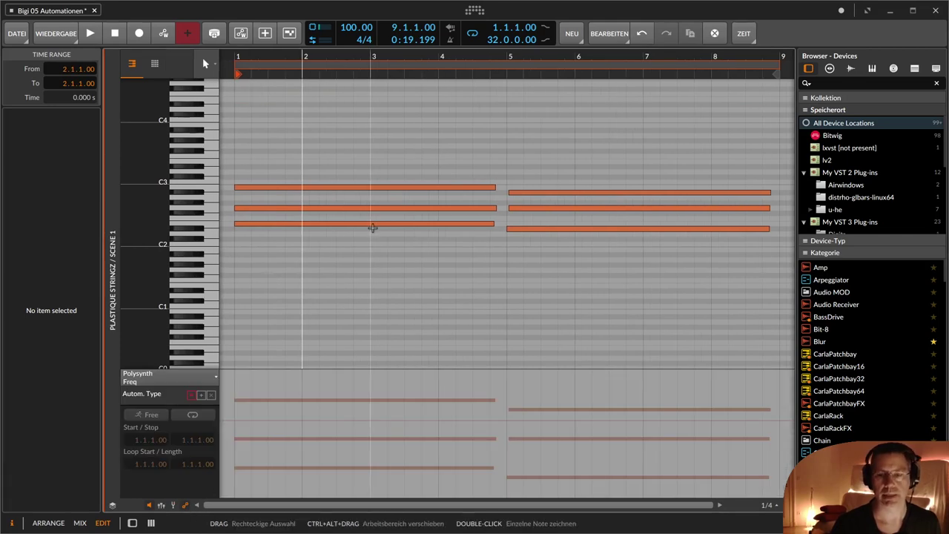
{"action": "left_click", "coordinate": [48, 523]}
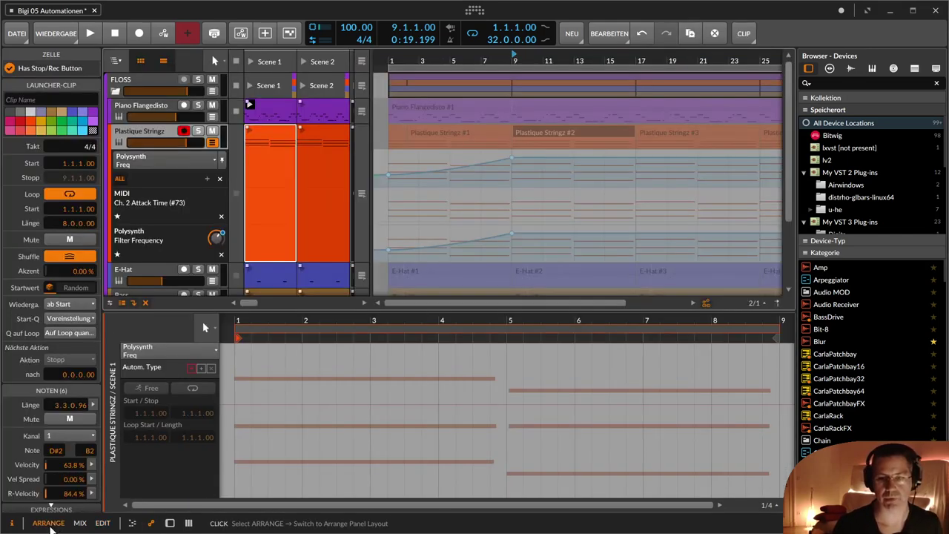